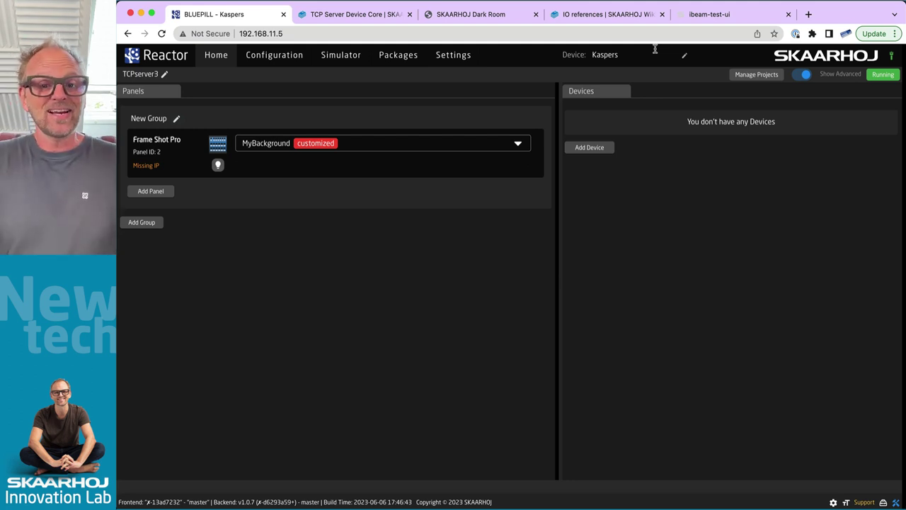
Add a TCP Server device manually from the device library and save it with Max Clients set to 2
left_click(592, 152)
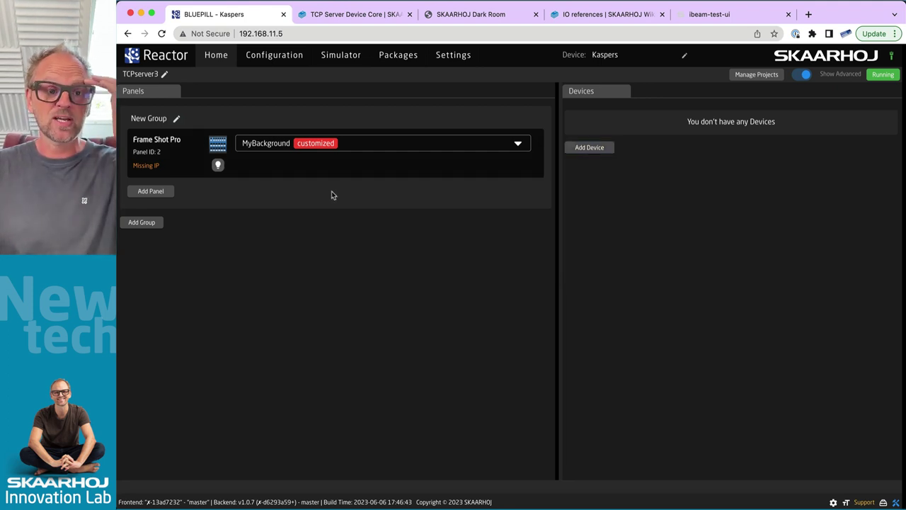
left_click(579, 149)
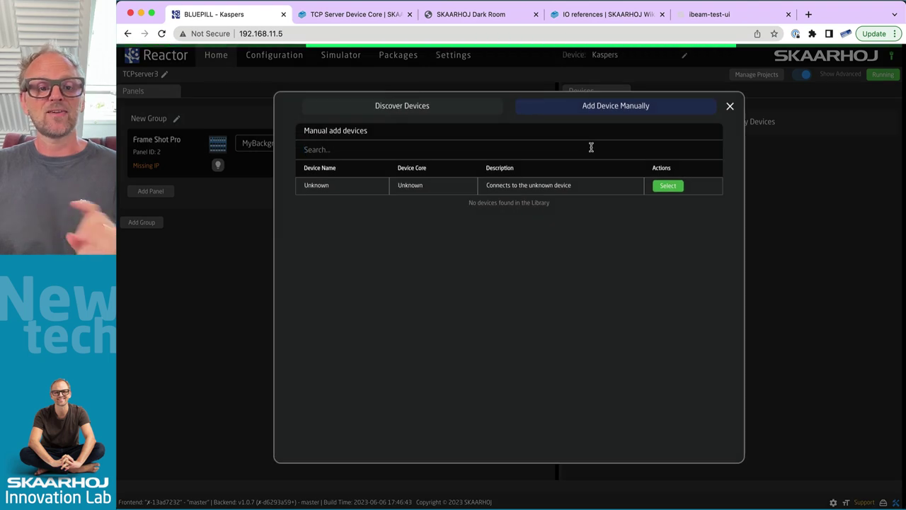
left_click(560, 147)
type("T")
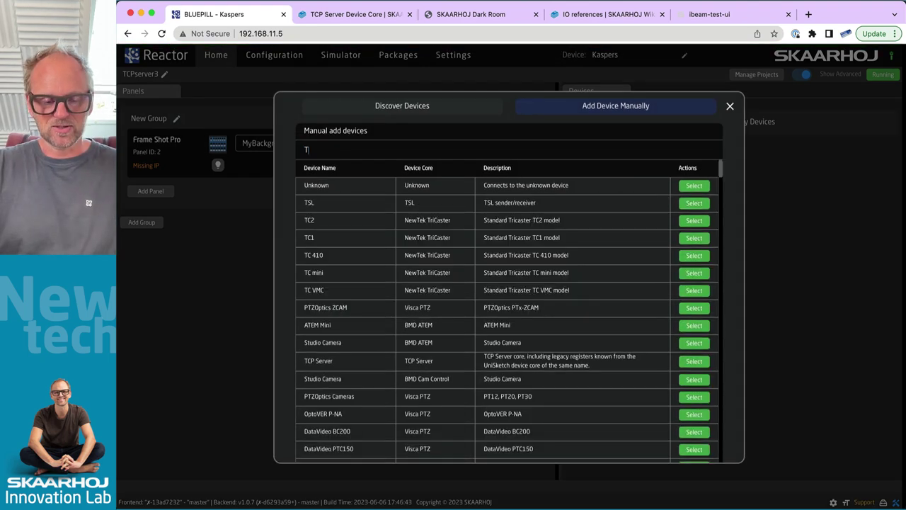
type("CPse")
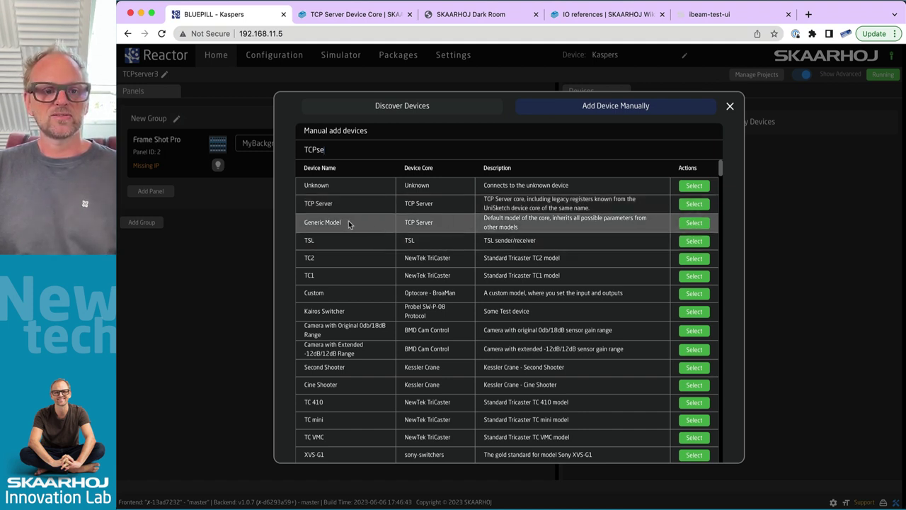
left_click(693, 204)
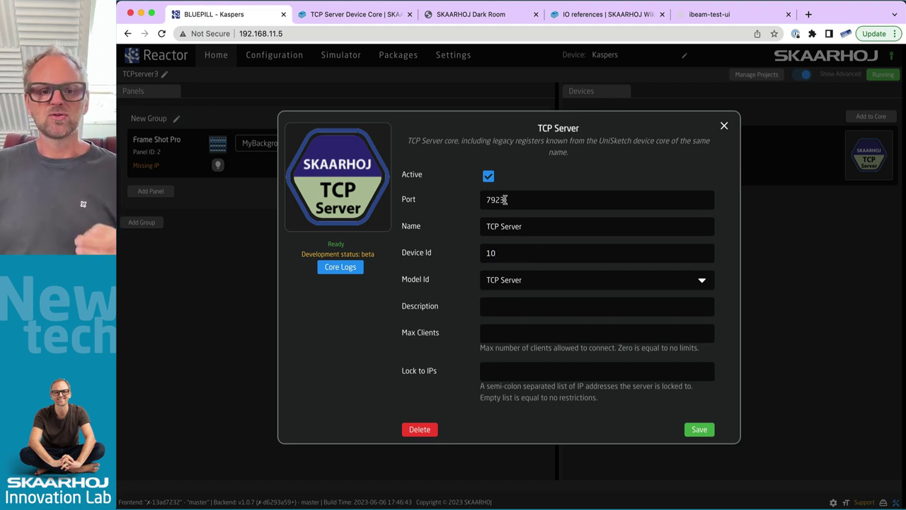
left_click(499, 332)
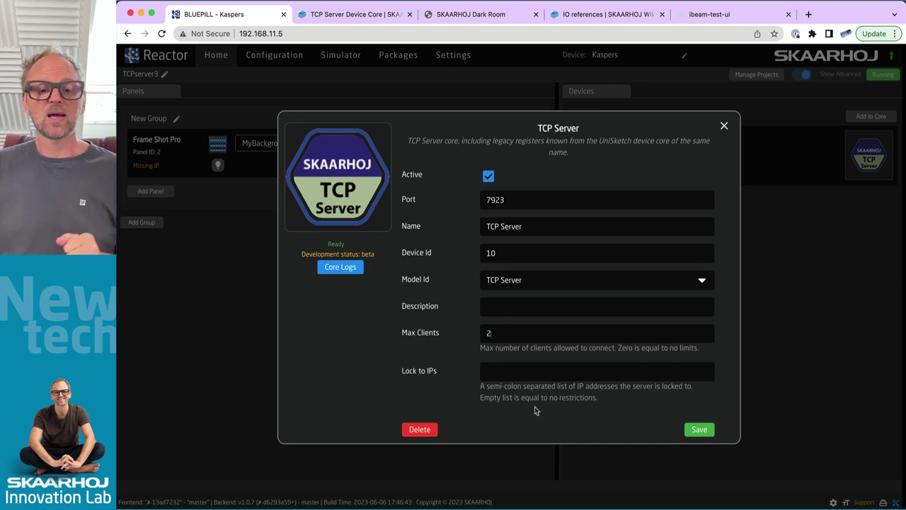
left_click(700, 429)
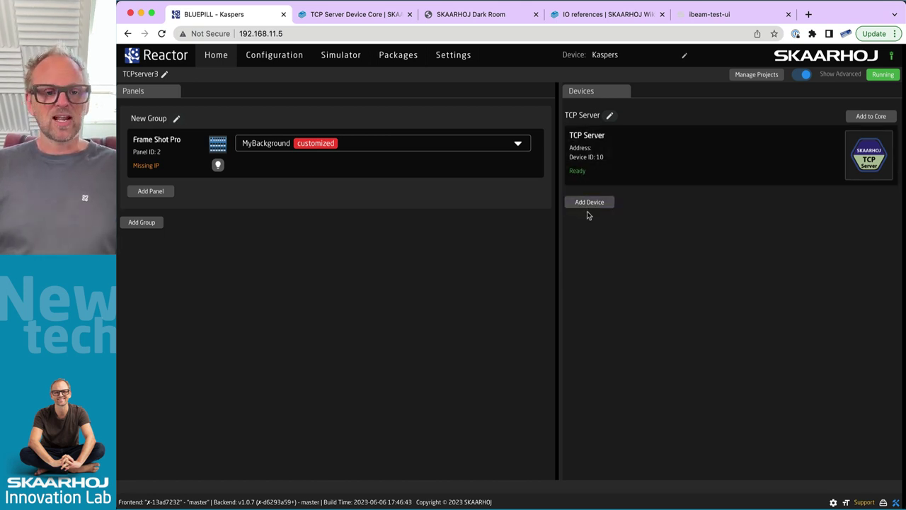
Switch to Terminal, connect to the server with nc 192.168.11.5 7923 and show its full command list with help
key("super+Tab")
key("super+Tab")
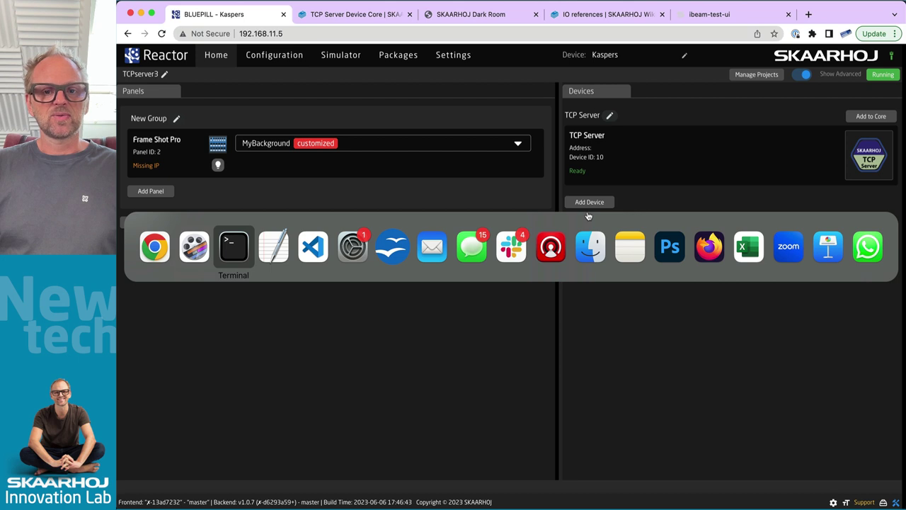
left_click_drag(781, 71, 732, 267)
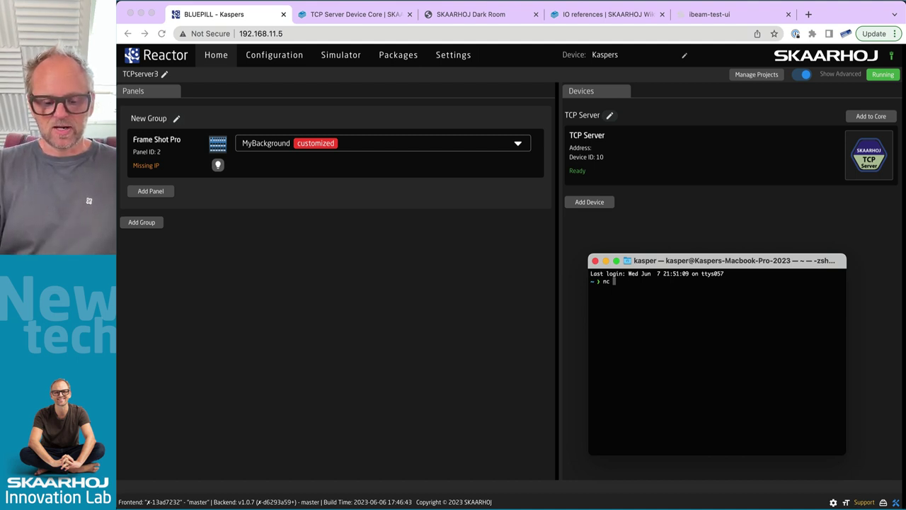
type("1")
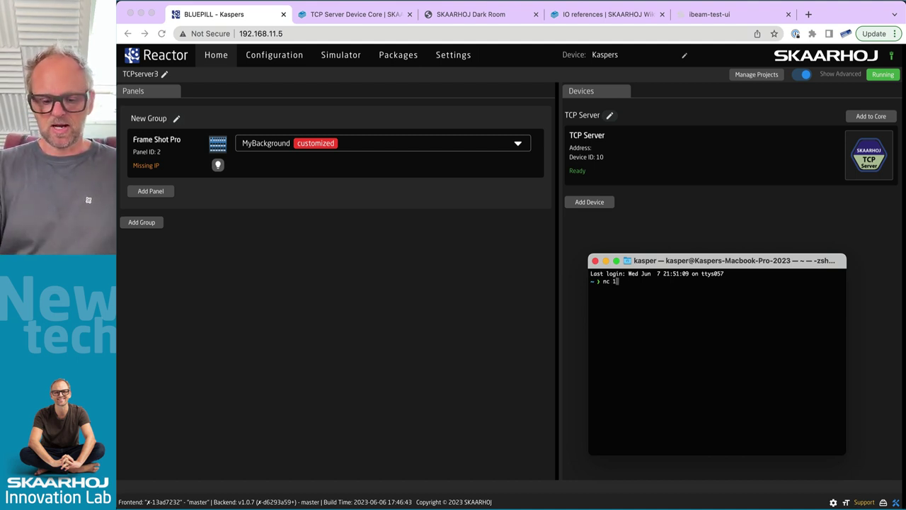
type("0")
key("BackSpace")
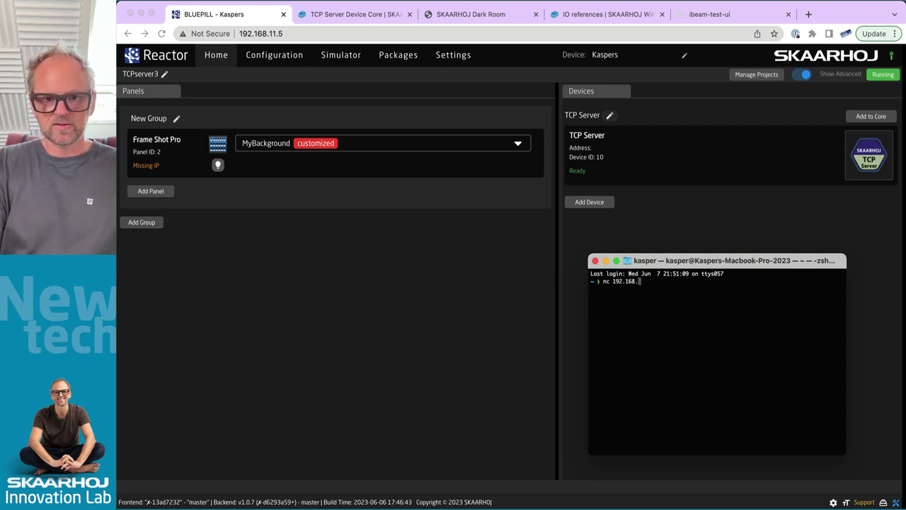
type("92.168.11.5 7923")
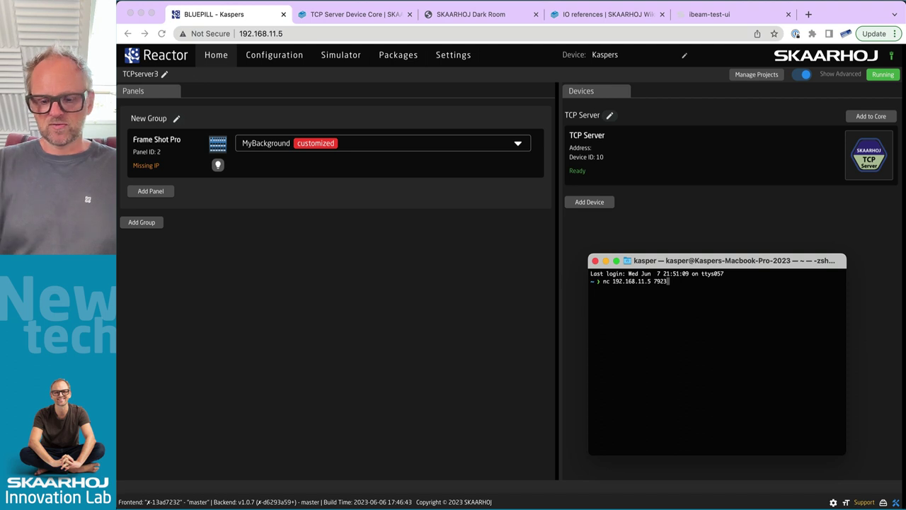
key("Return")
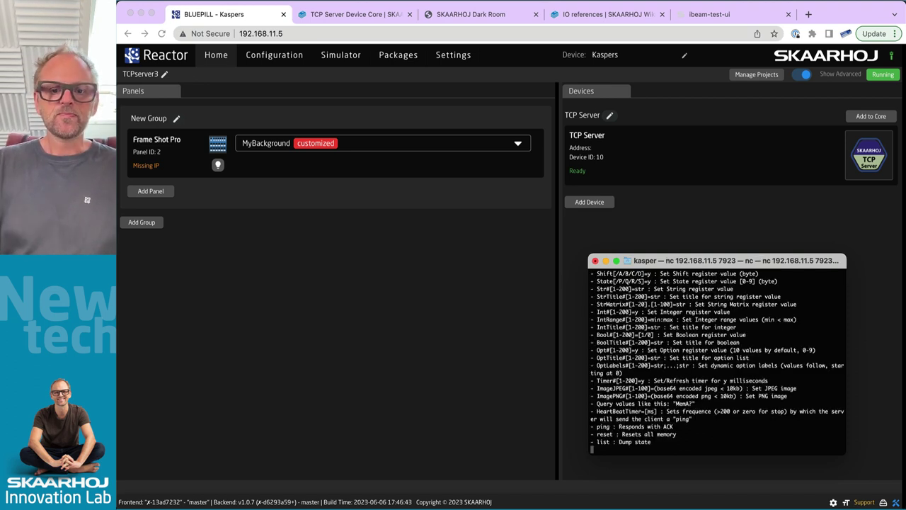
left_click_drag(593, 255, 594, 134)
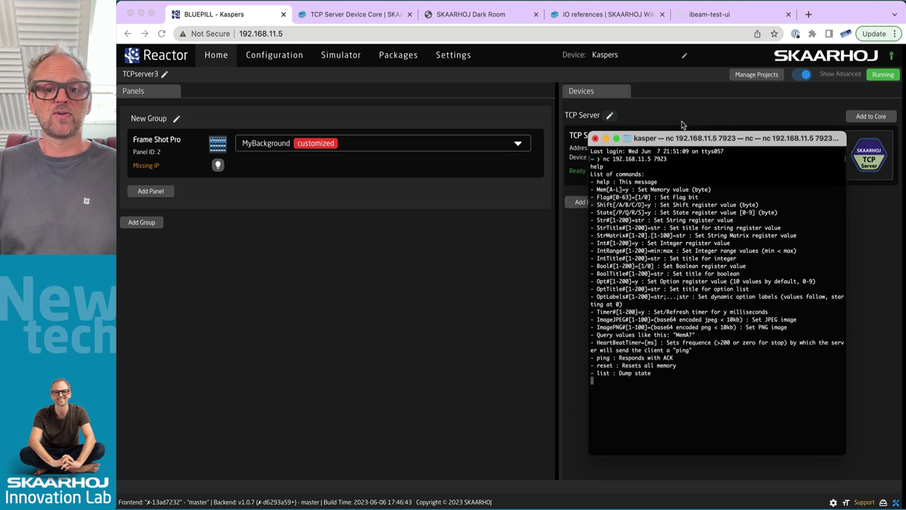
left_click_drag(686, 141, 703, 153)
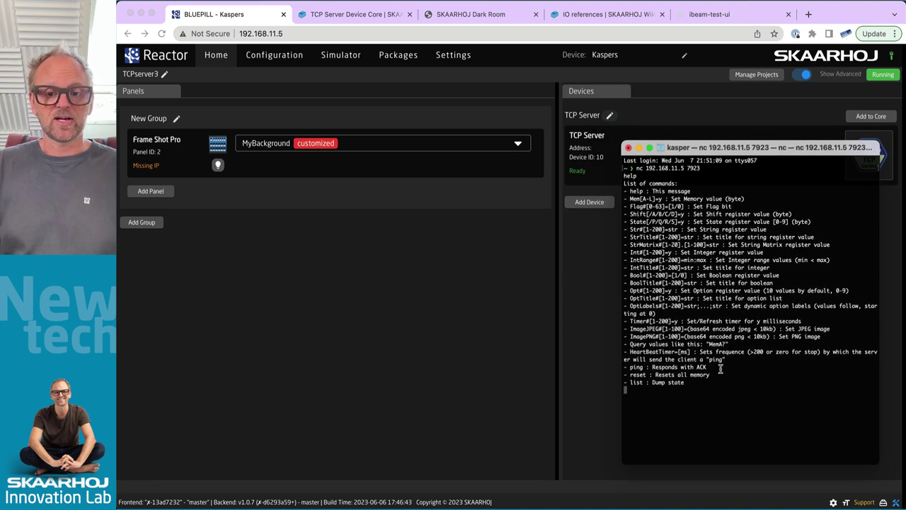
Connect a second Terminal window with nc 192.168.11.5 7923 and request its command list with help
key("super+n")
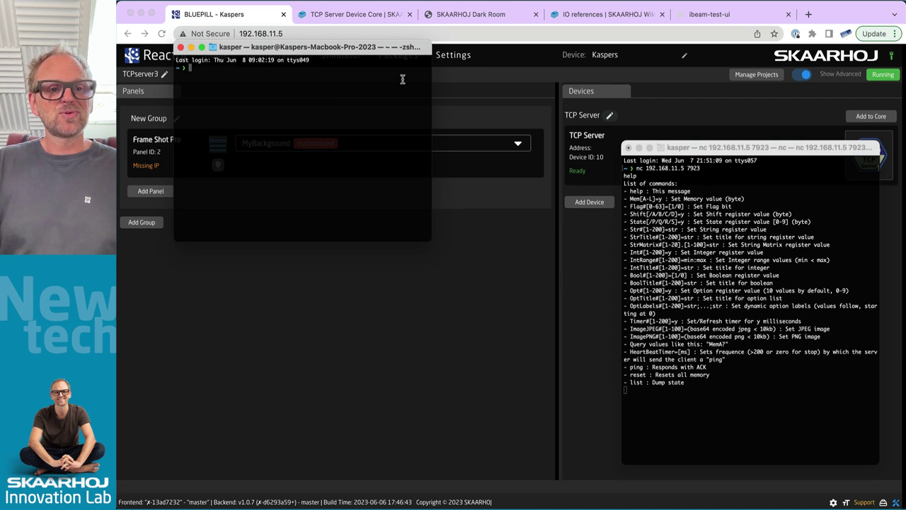
left_click_drag(387, 51, 406, 257)
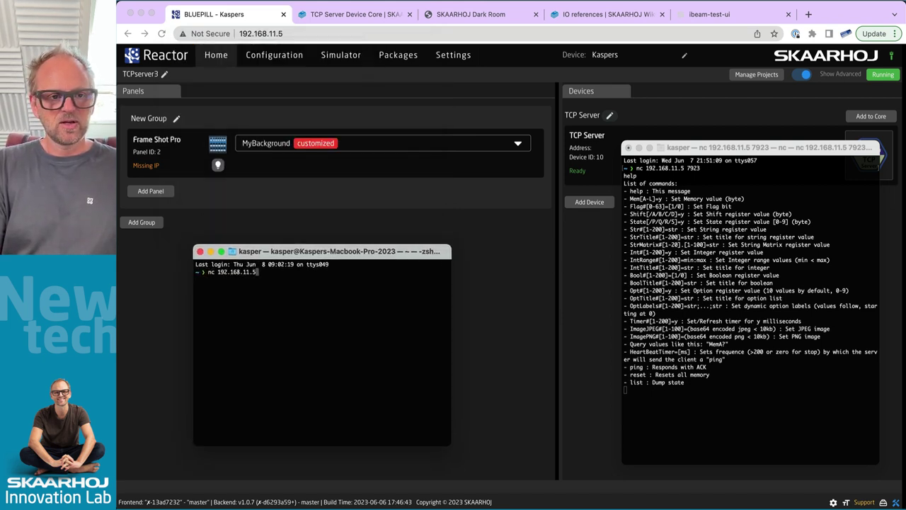
type("nc 192.168.11.5 7923")
key("Return")
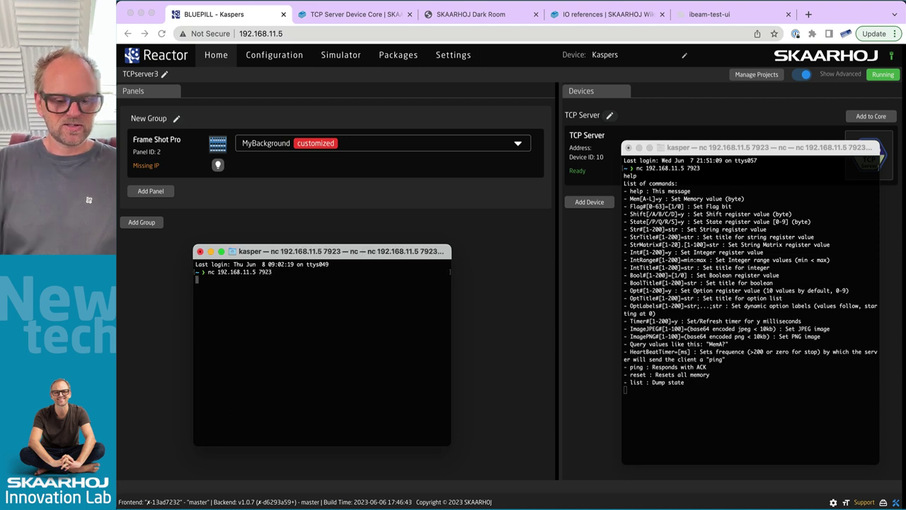
type("help")
key("Return")
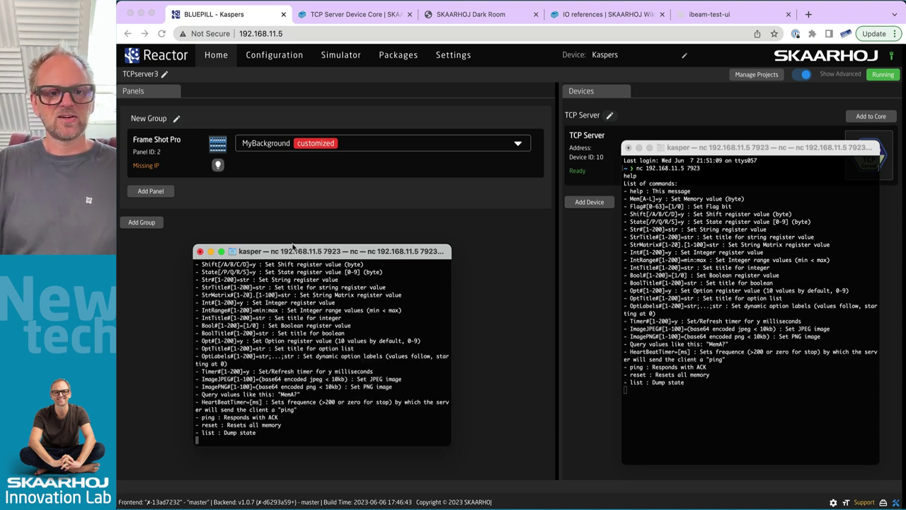
left_click_drag(345, 254, 607, 265)
Try to connect a third client from a new Terminal window with nc 192.168.11.5 7923, then close that window
key("super+n")
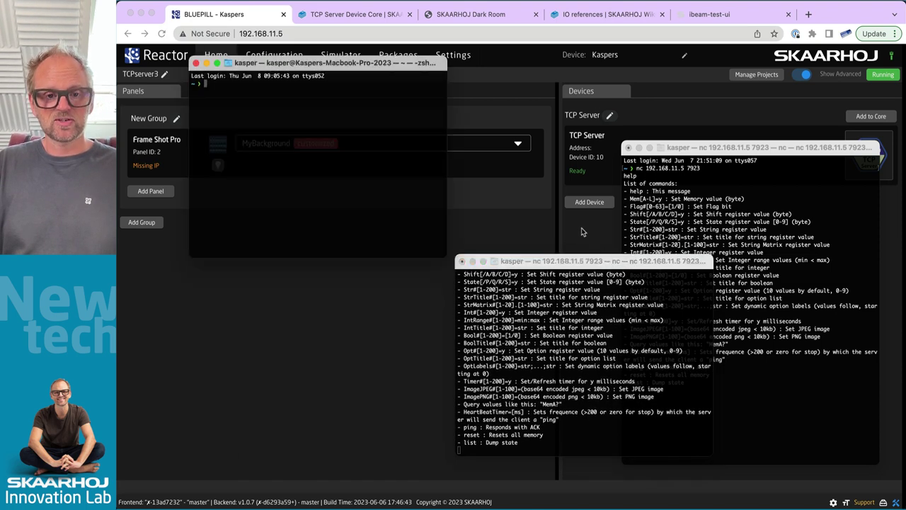
left_click_drag(375, 62, 374, 199)
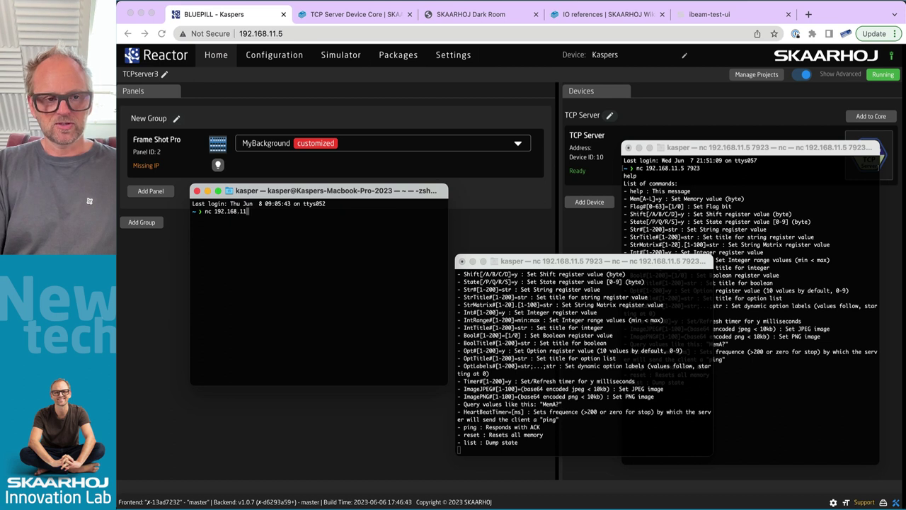
type("nc 192.168.11.5 9")
key("BackSpace")
type("7923")
key("Return")
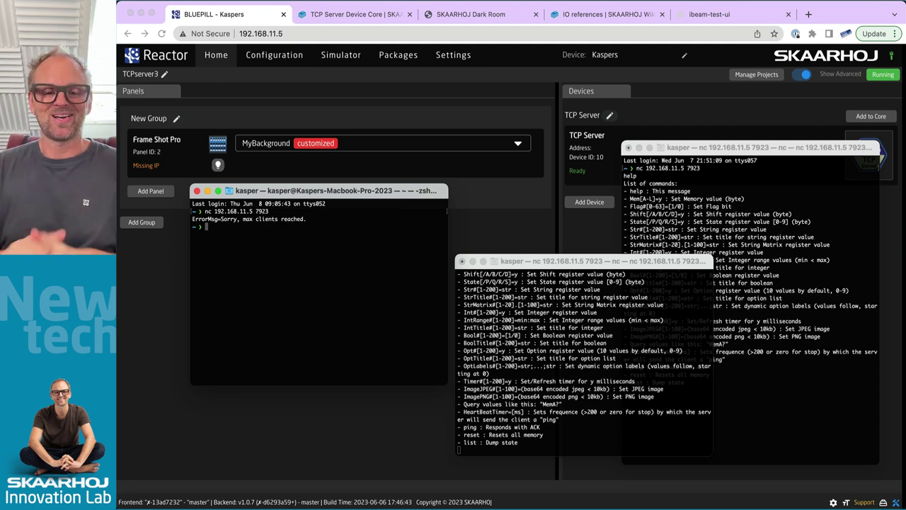
left_click(196, 191)
Place the two client windows side by side and send Int#1=123 from the first client
left_click_drag(553, 263, 375, 281)
left_click(683, 410)
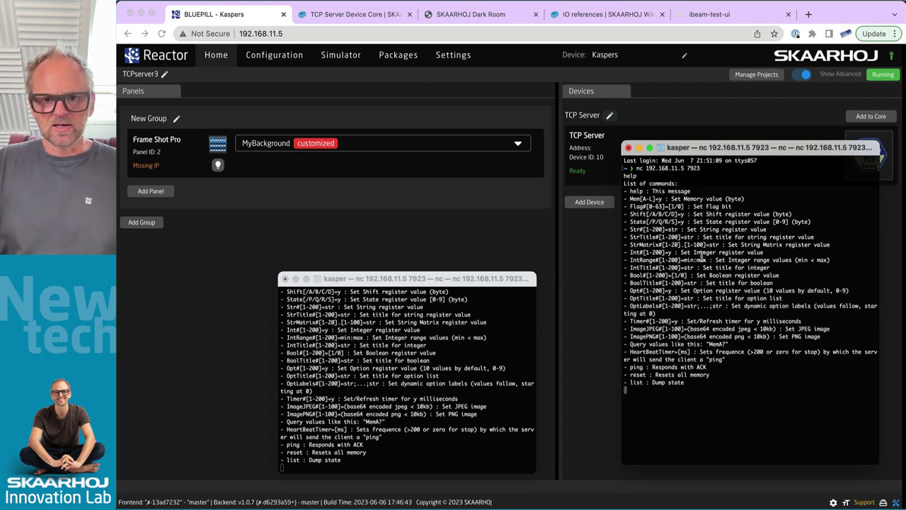
left_click_drag(631, 253, 653, 253)
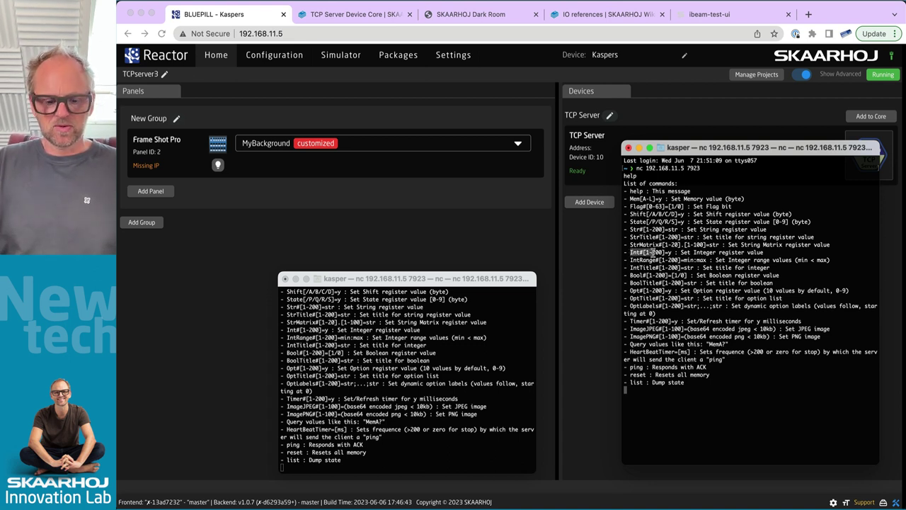
type("Int#")
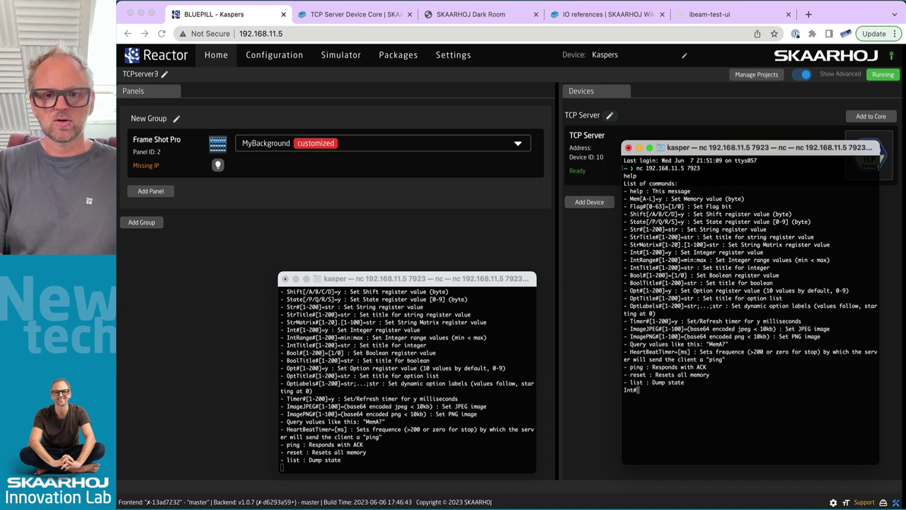
type("1")
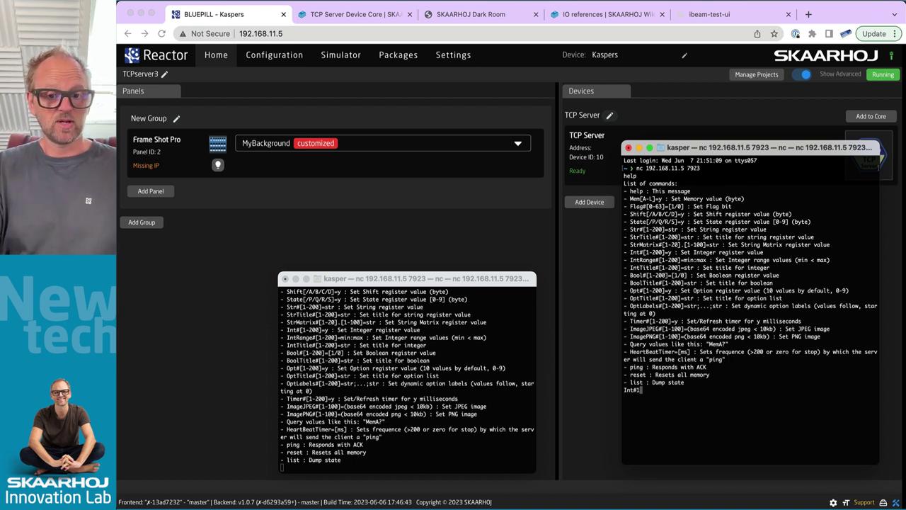
type("=")
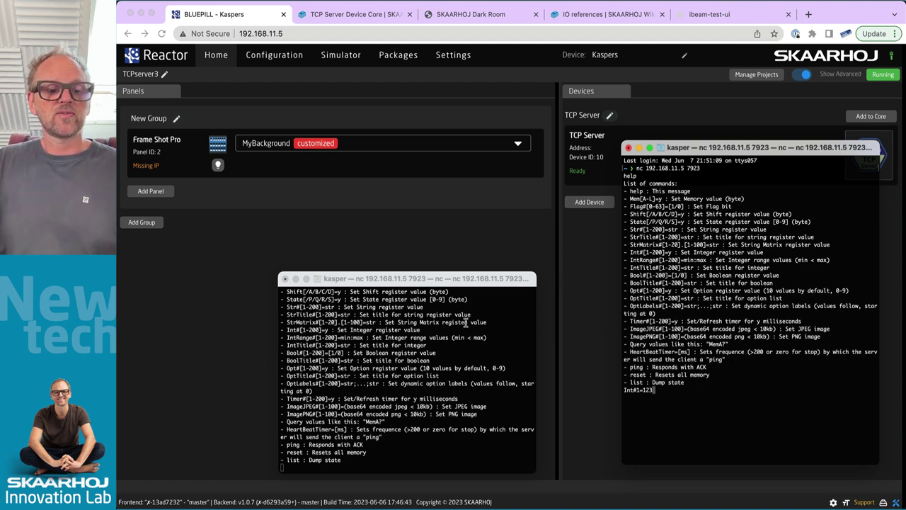
type("123")
key("Return")
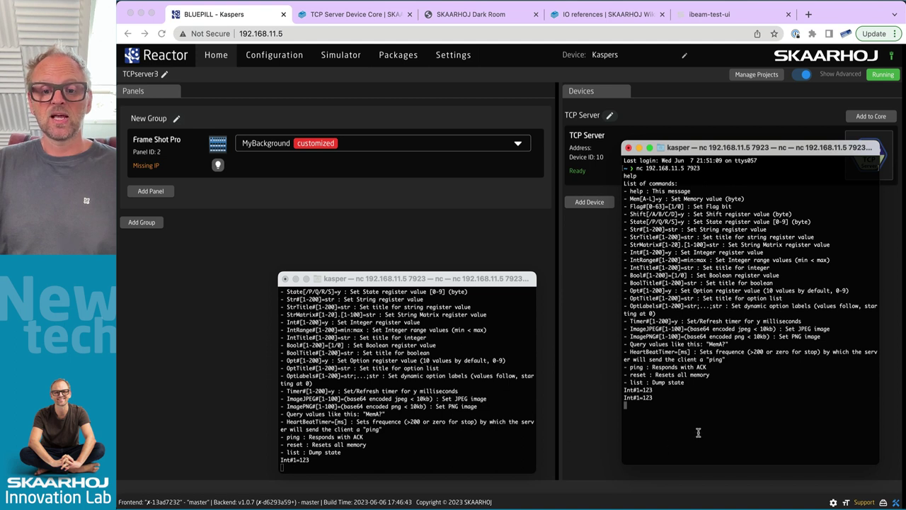
left_click_drag(654, 398, 623, 400)
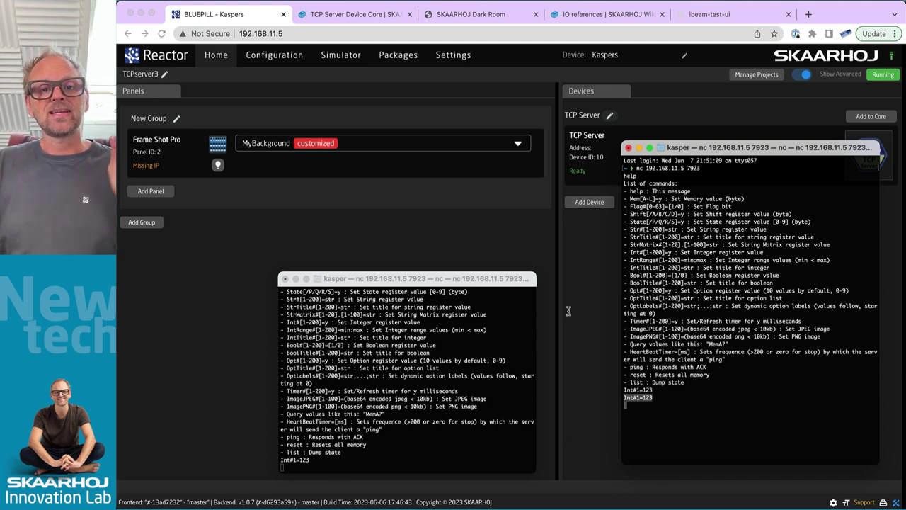
Switch to the SKAARHOJ Dark Room page and search the controllers for "frame shot pro"
left_click(514, 260)
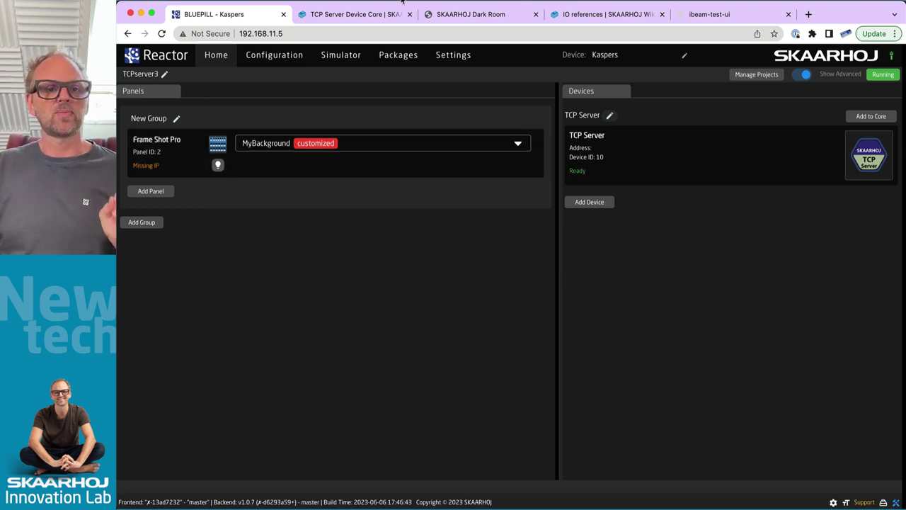
left_click(470, 14)
left_click(489, 130)
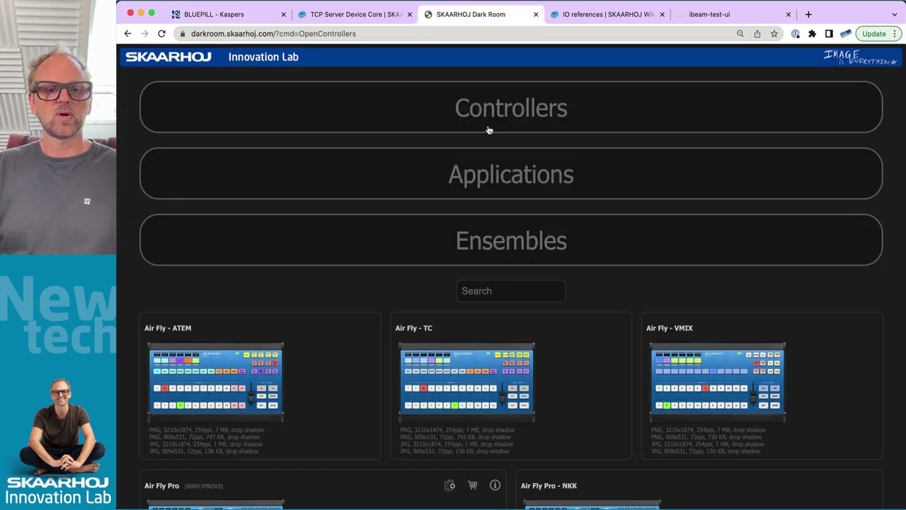
left_click(503, 289)
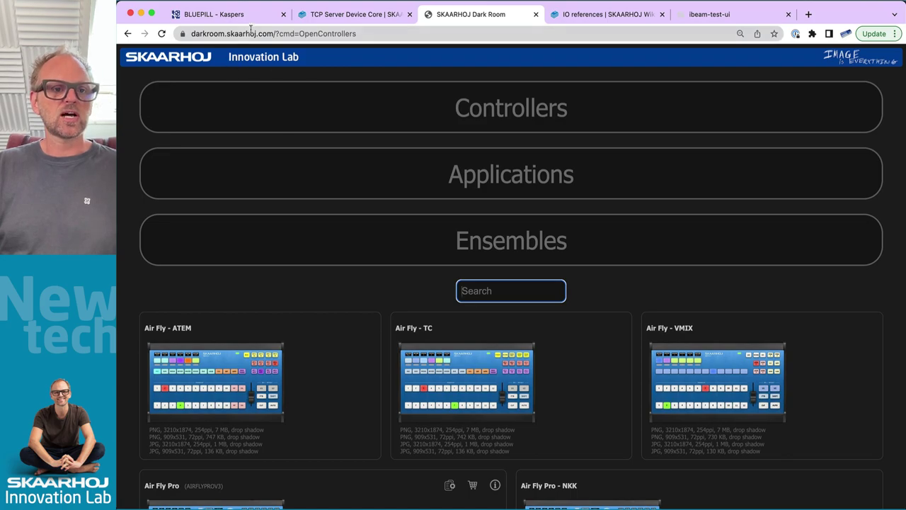
scroll(411, 348, "down", 20)
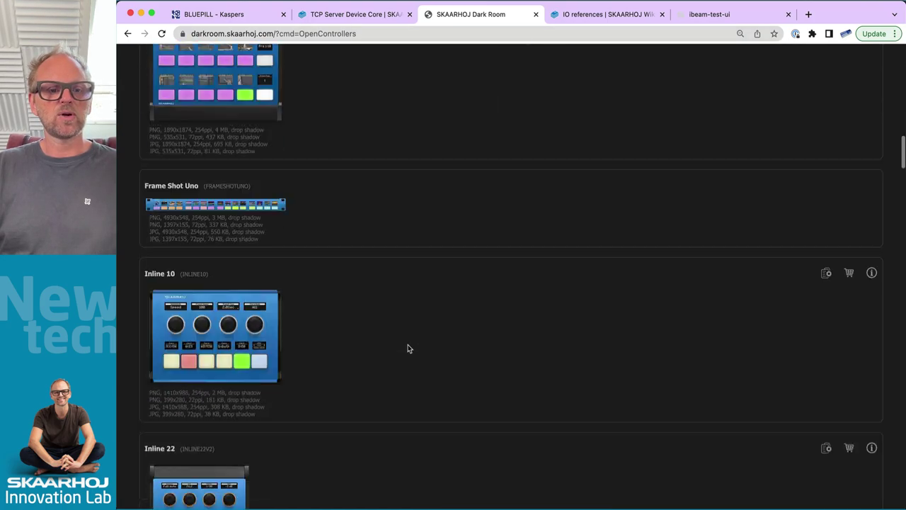
scroll(408, 347, "down", 20)
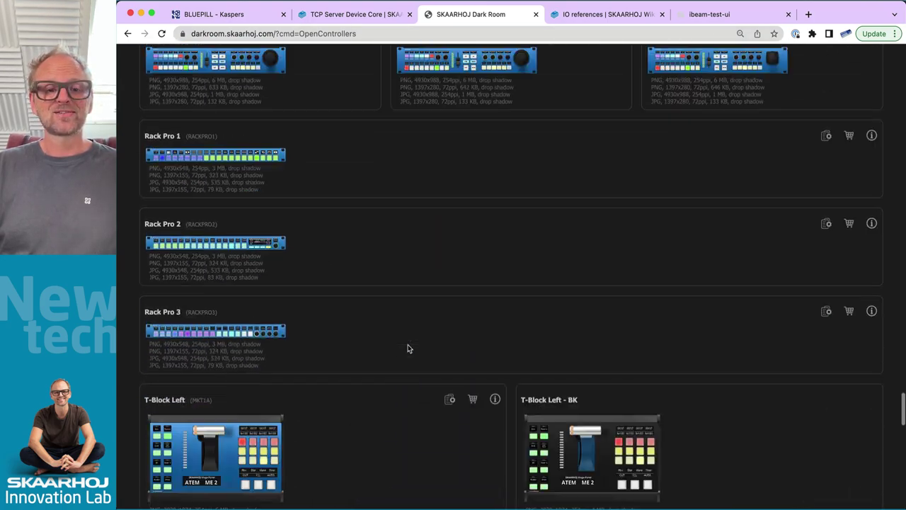
scroll(411, 344, "up", 20)
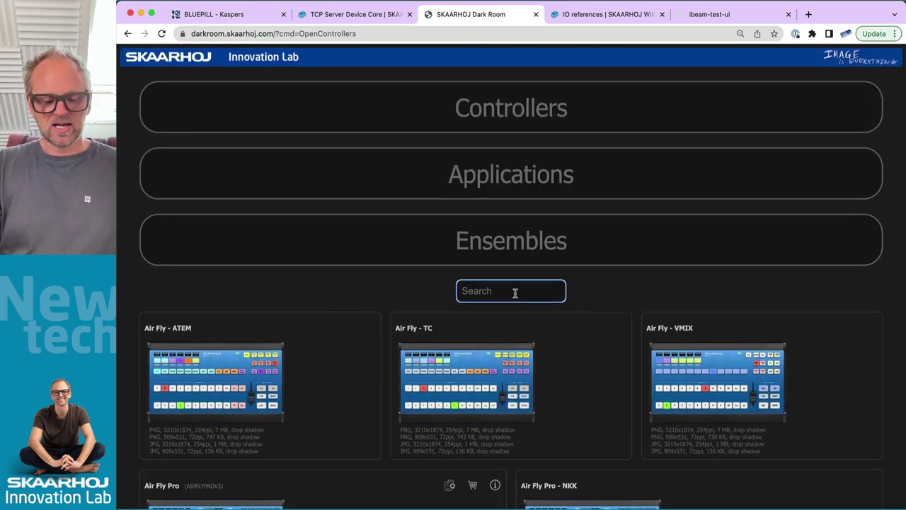
type("frame shot p")
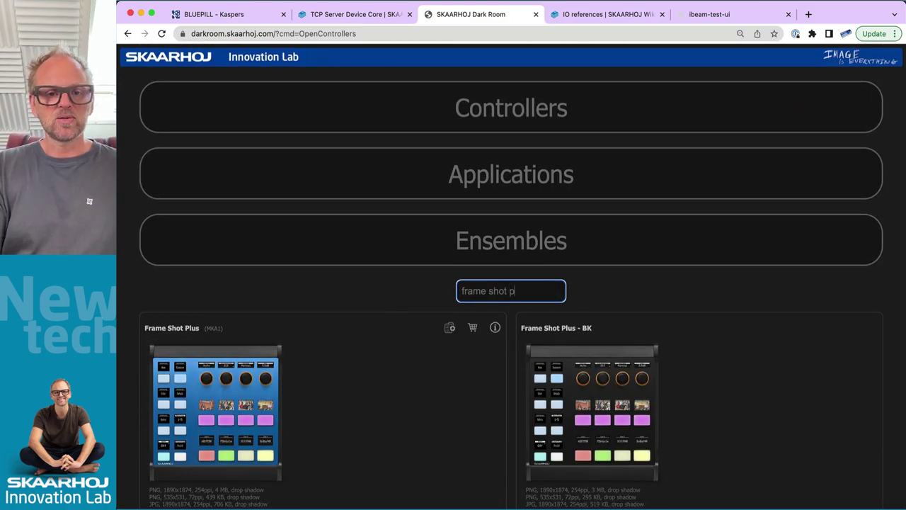
type("ro")
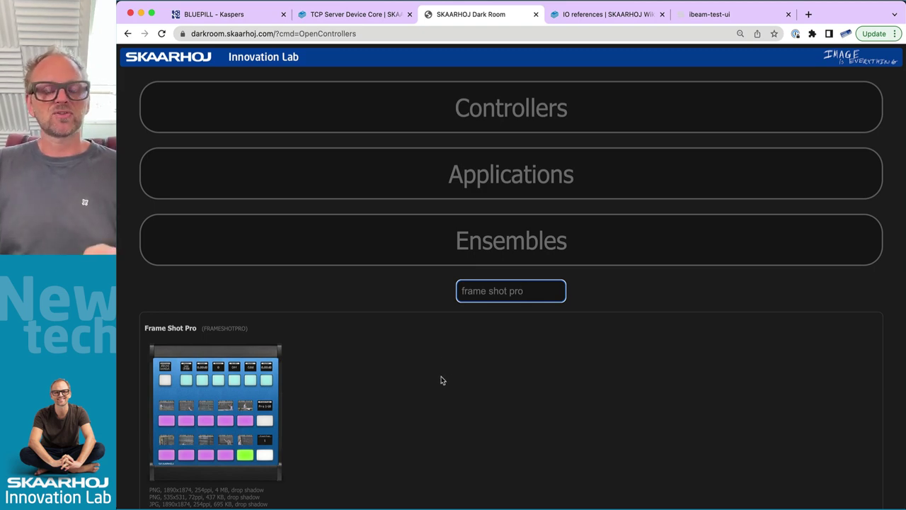
Open the Frame Shot Pro page and examine its hero images and unboxed picture
left_click(217, 405)
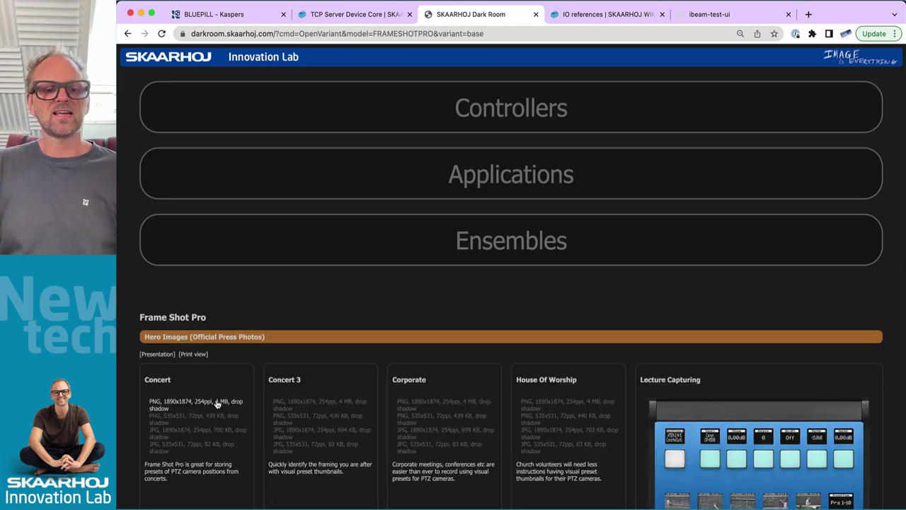
scroll(651, 429, "down", 5)
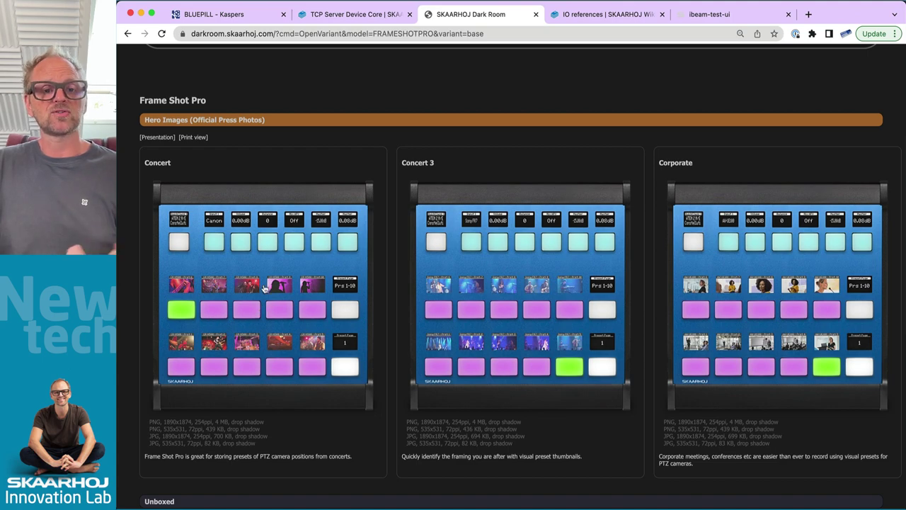
scroll(275, 285, "down", 10)
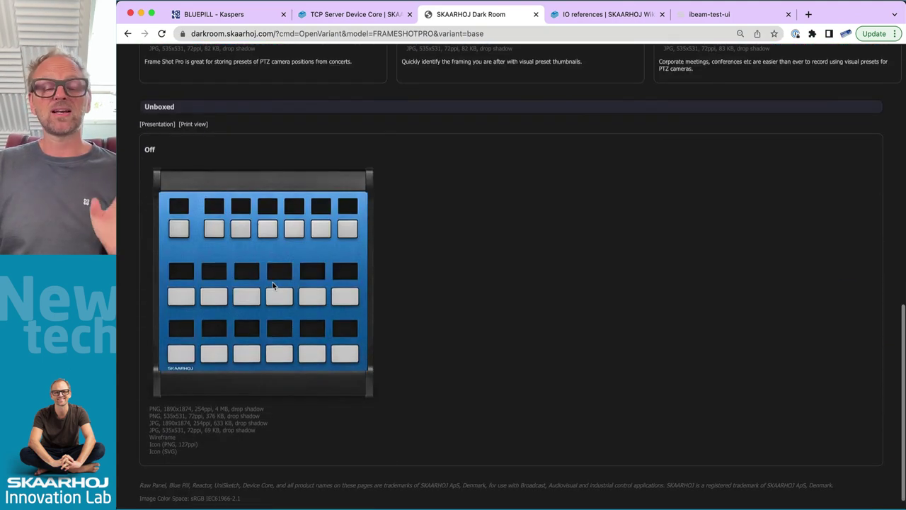
scroll(273, 286, "up", 10)
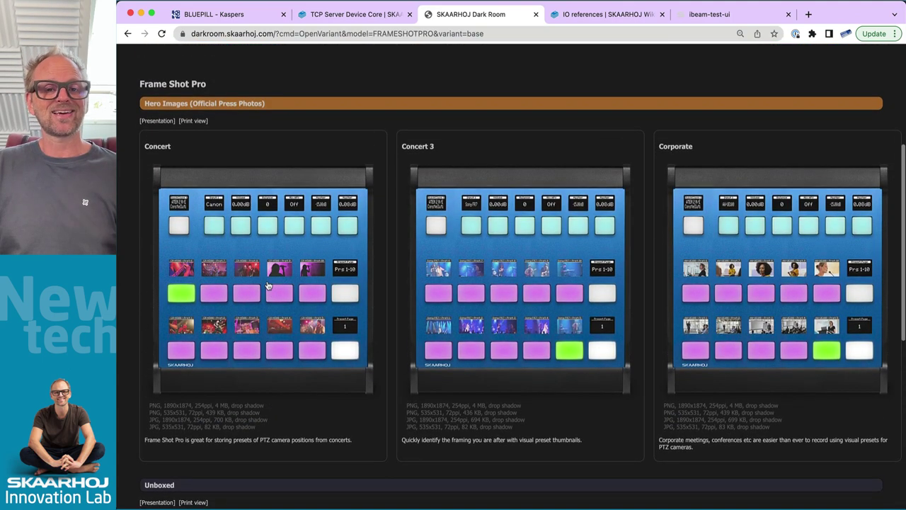
scroll(267, 286, "up", 2)
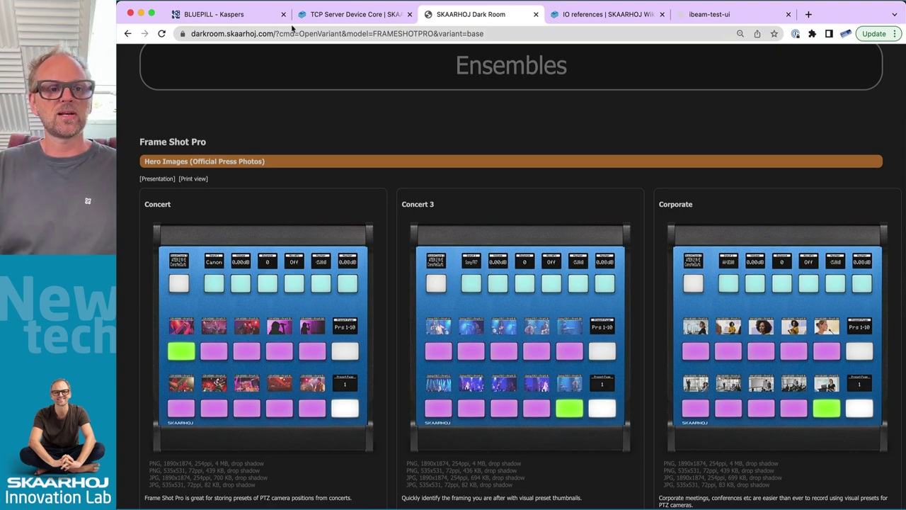
Return to Reactor and open the Simulator for the Frame Shot Pro panel
left_click(227, 13)
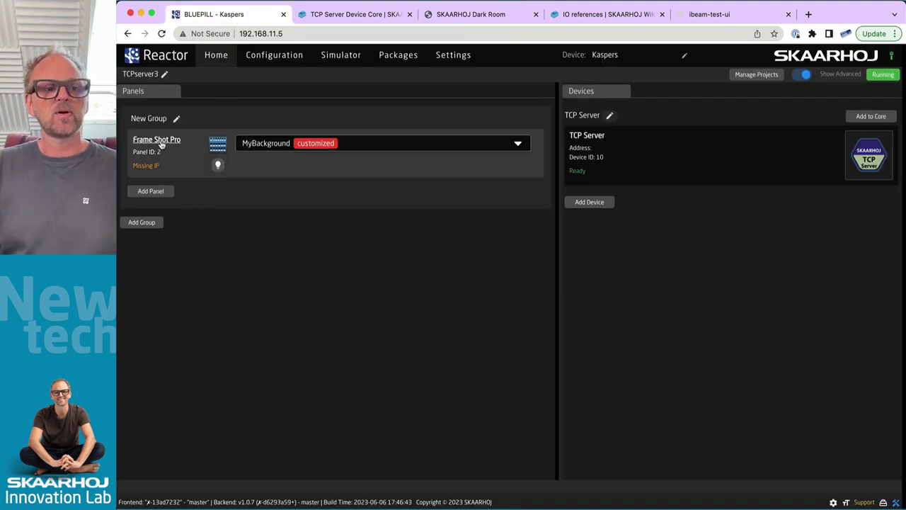
left_click(397, 58)
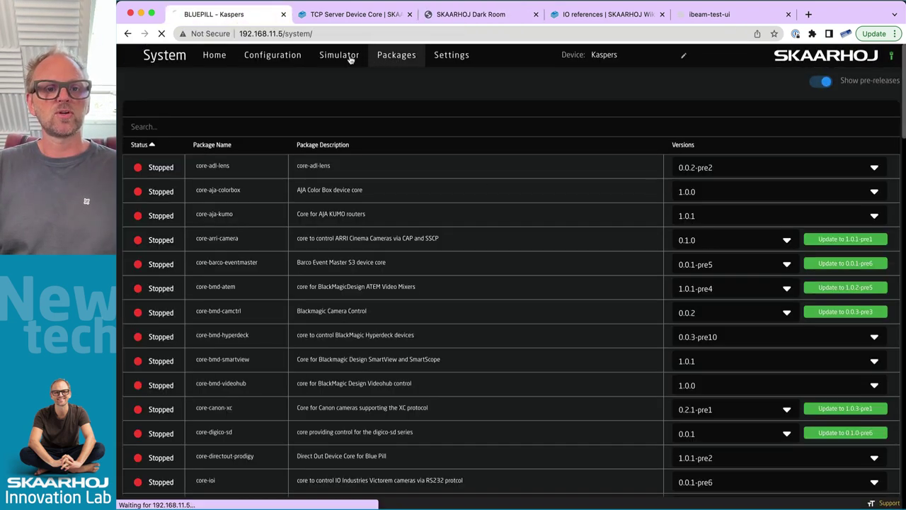
left_click(345, 57)
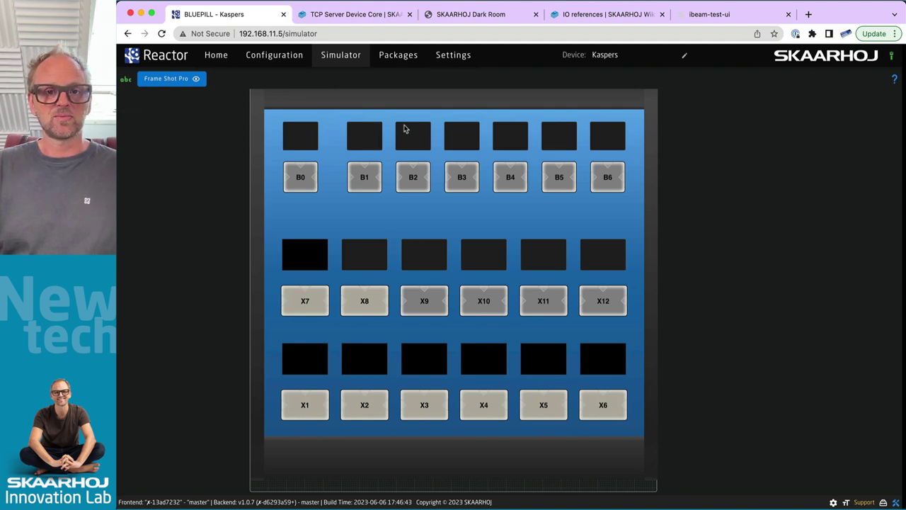
Open Reactor's Configuration page in a second browser tab and select button B2 on the Frame Shot Pro
left_click(216, 55)
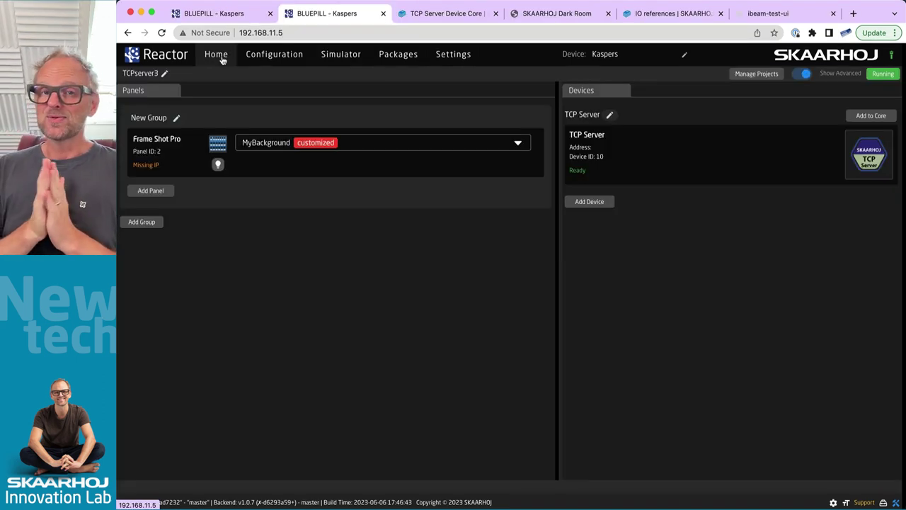
left_click(272, 54)
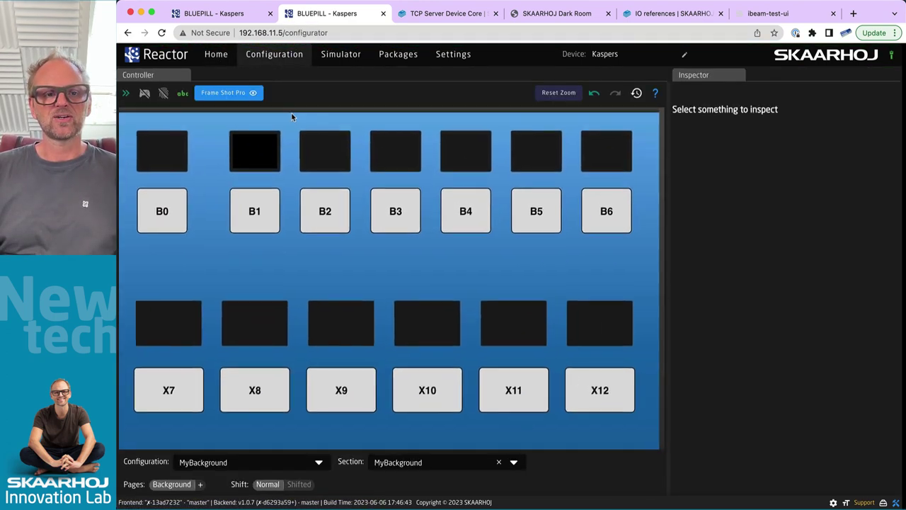
left_click(336, 232)
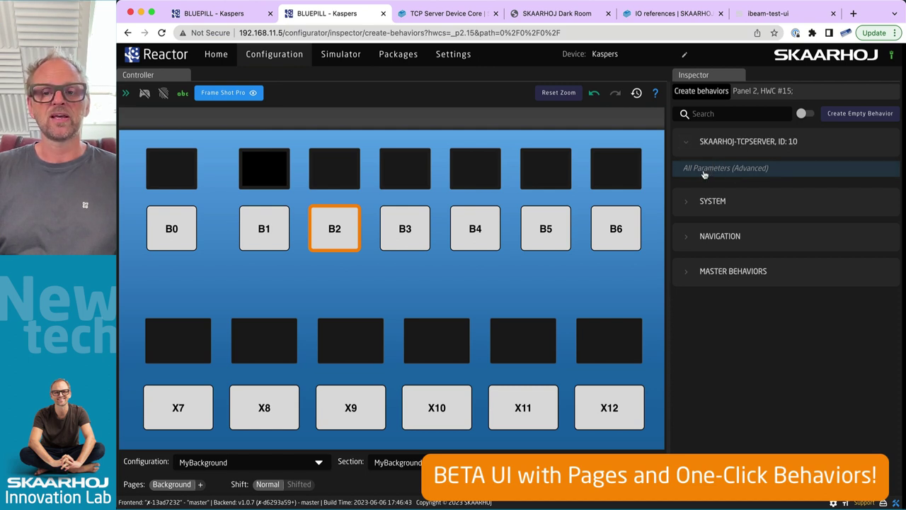
Look through the System and Navigation behavior categories offered for button B2, then collapse them again
left_click(687, 204)
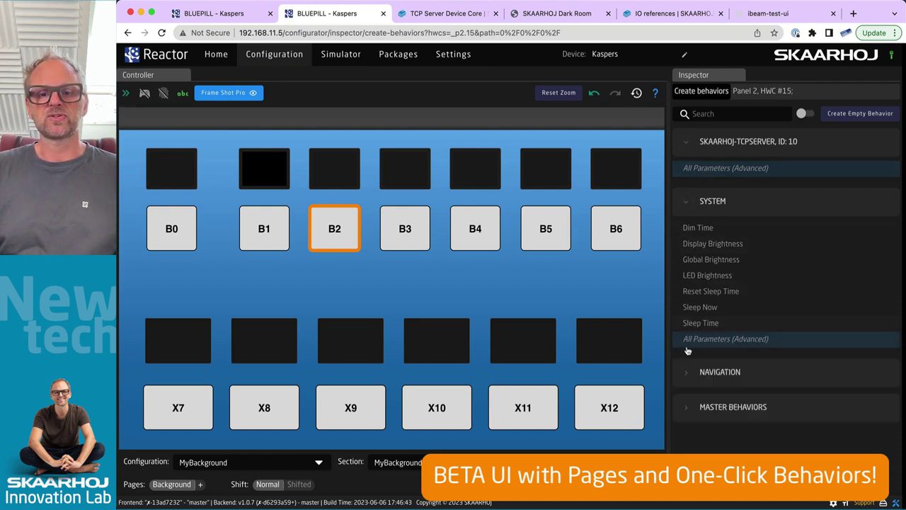
left_click(687, 374)
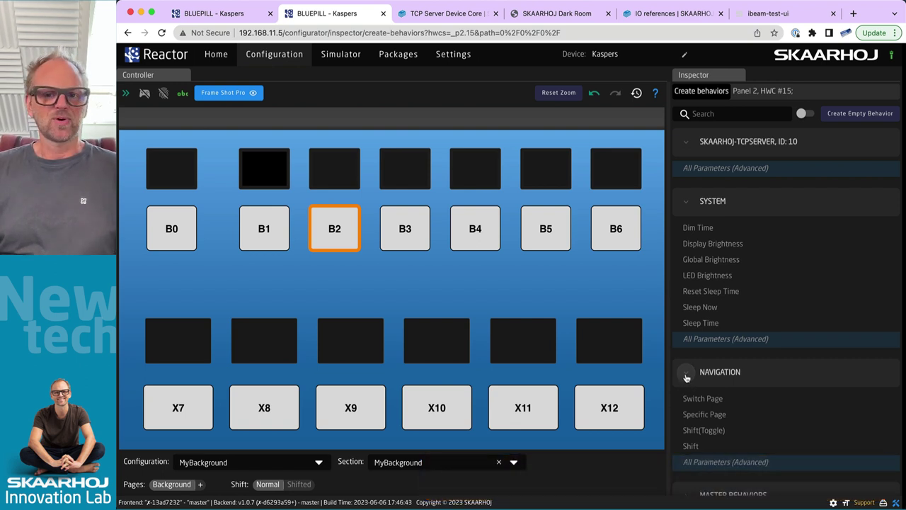
left_click(686, 377)
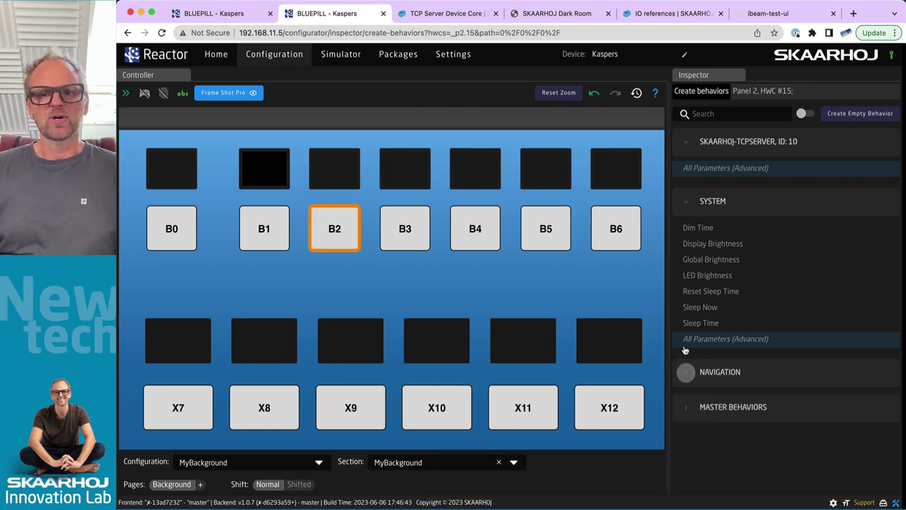
left_click(686, 203)
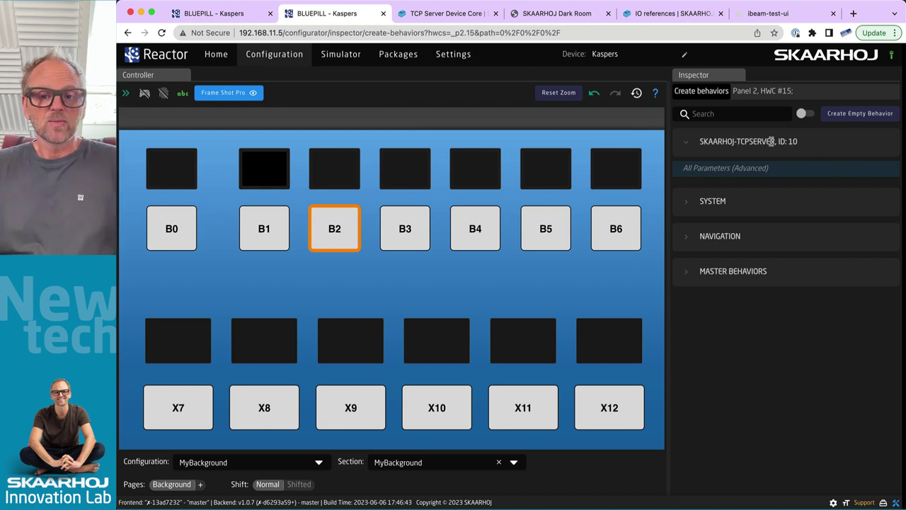
Create a behavior on B2 from the TCP Server's All Parameters (Advanced) and choose the Integer Value parameter with number 1
left_click(706, 170)
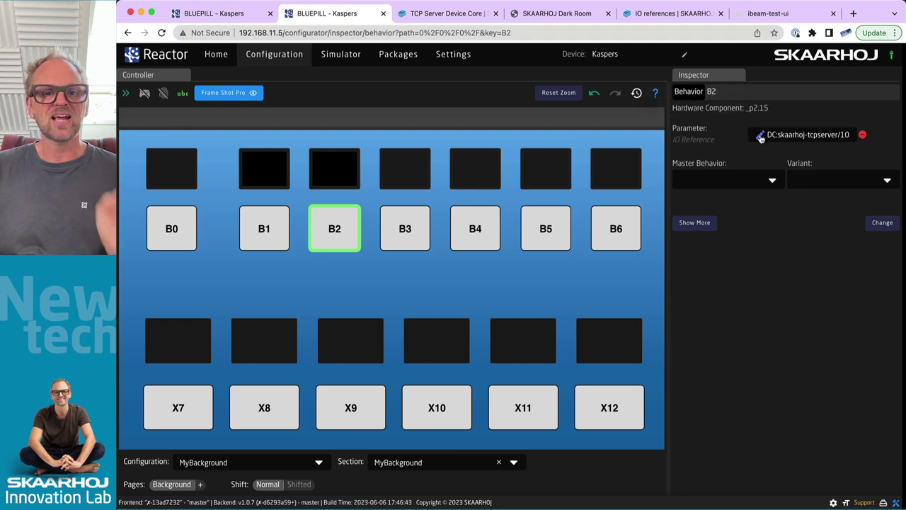
left_click(760, 135)
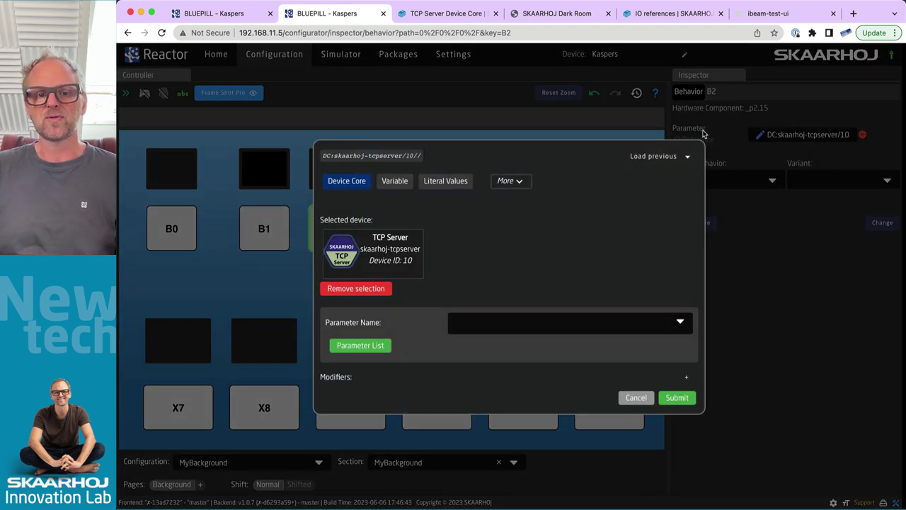
left_click(478, 320)
scroll(510, 386, "down", 5)
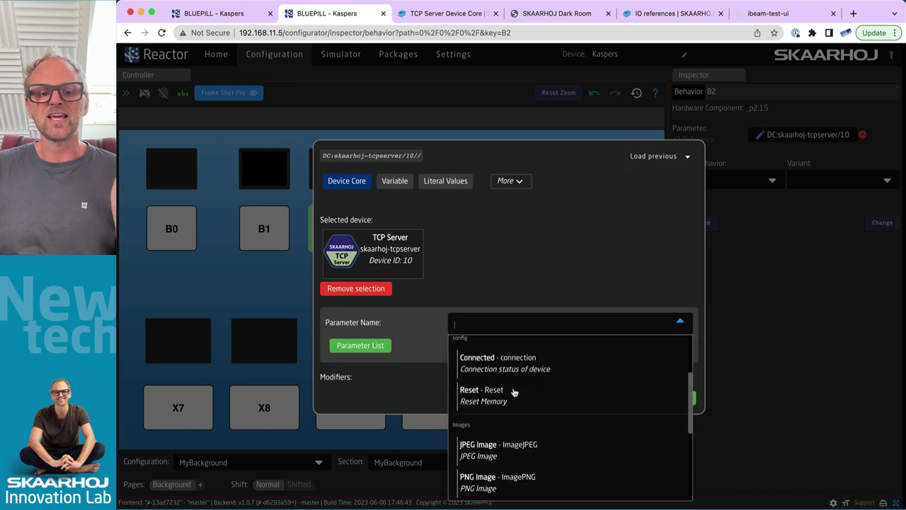
scroll(518, 400, "down", 2)
left_click(504, 386)
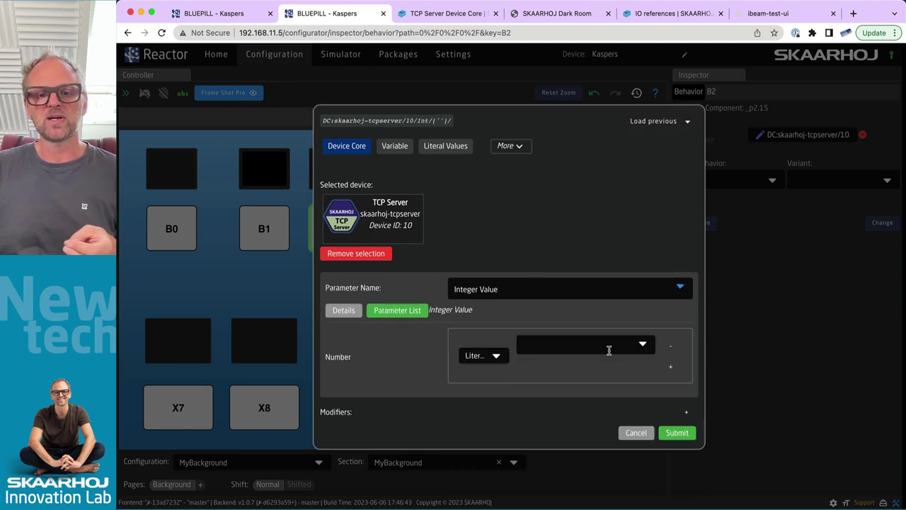
left_click(638, 347)
scroll(535, 382, "down", 20)
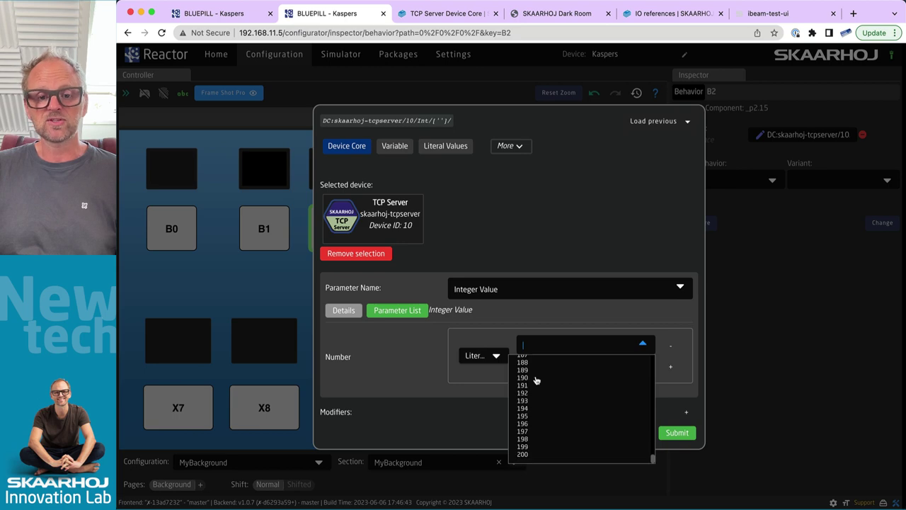
scroll(534, 379, "up", 20)
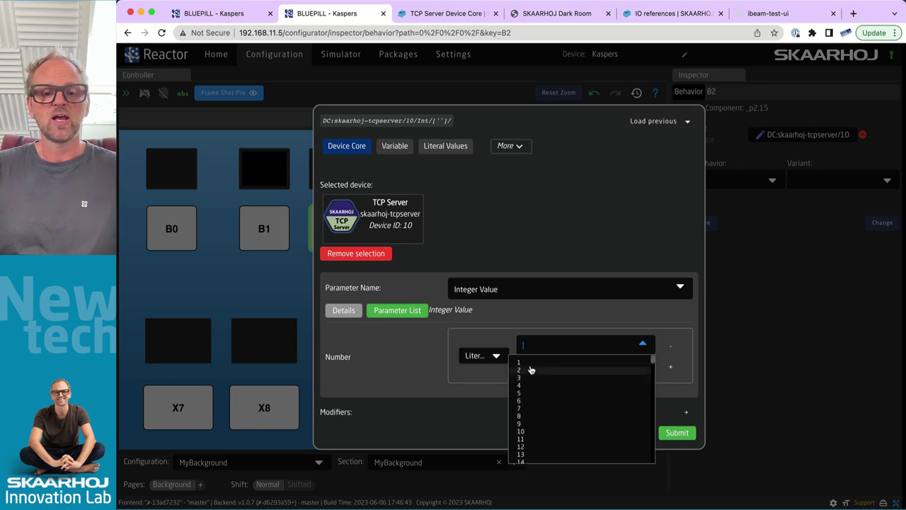
left_click(532, 363)
Highlight the Int#[1-200] command in the Terminal command list, and submit the Integer Value parameter for B2 in Reactor
key("super+Tab")
key("super+Tab")
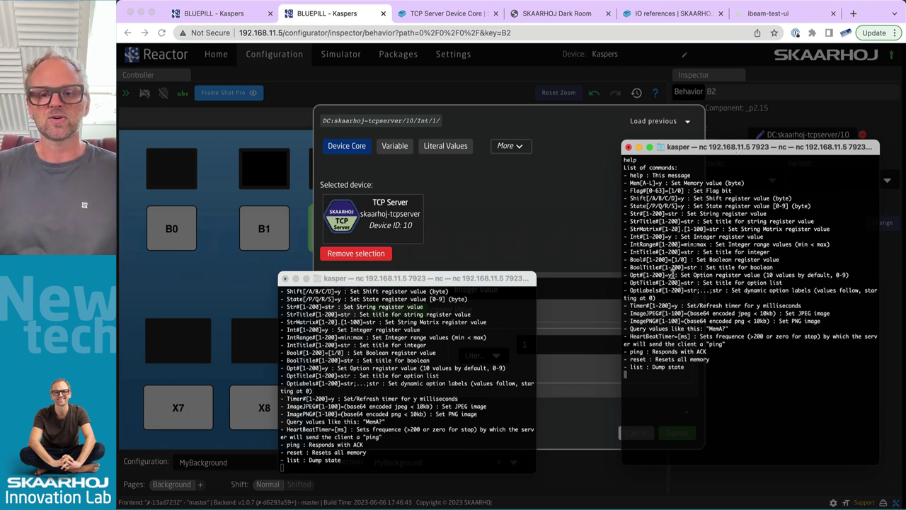
left_click_drag(627, 237, 663, 236)
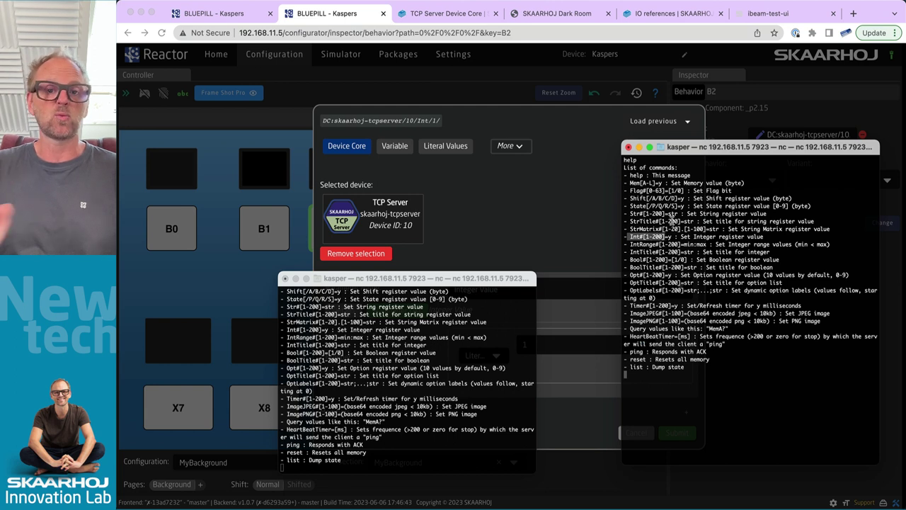
left_click(507, 211)
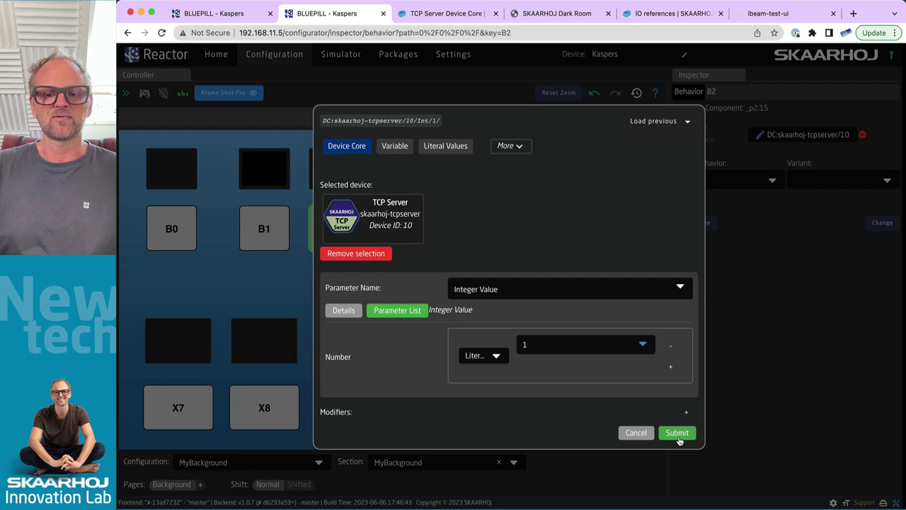
left_click(677, 432)
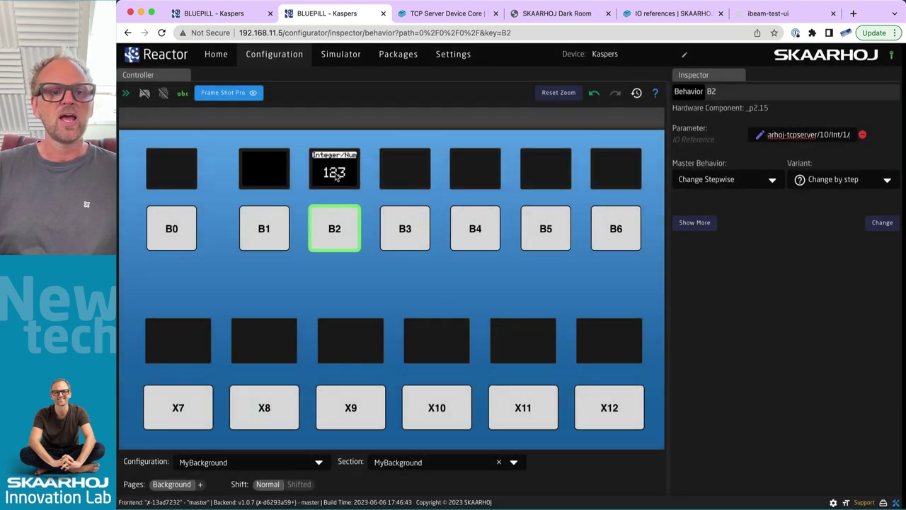
Switch to Terminal and query the first integer register with Int#1?
key("super+Tab")
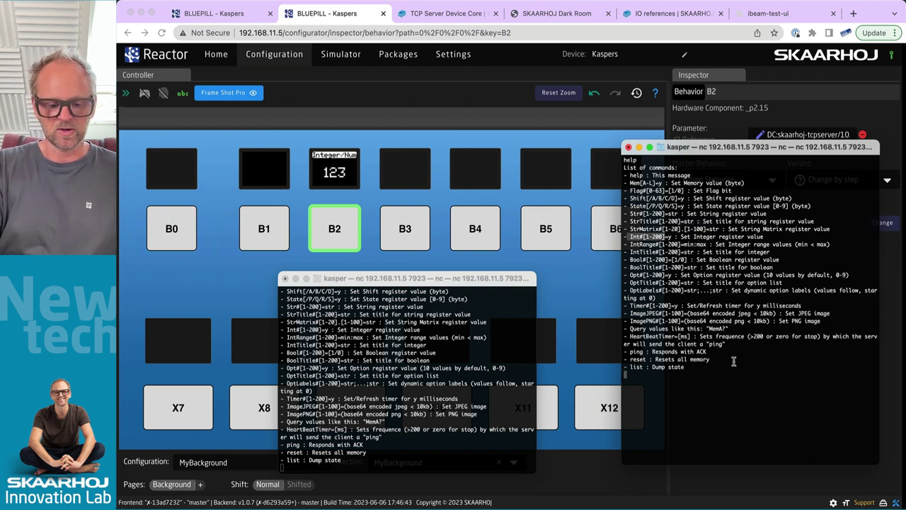
type("Int#1?")
key("Return")
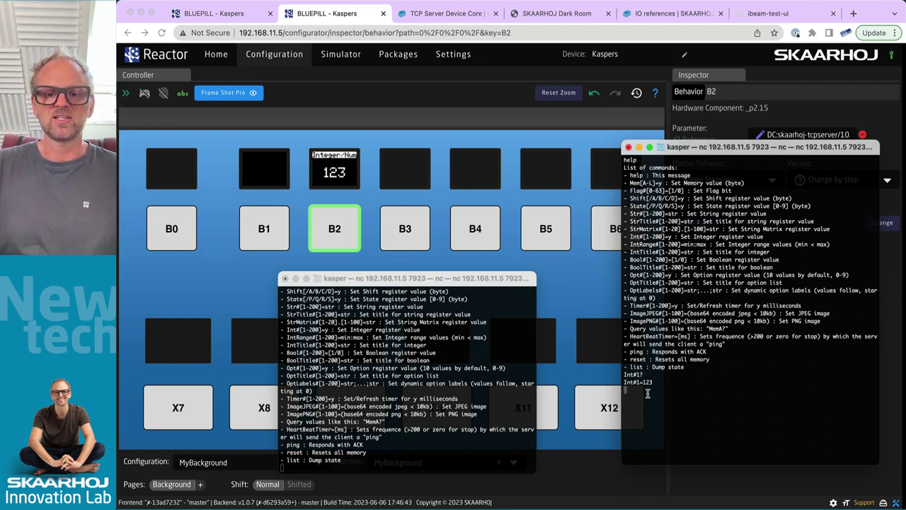
Dump the server's state with the list command and examine the State, Shift, Mem, Flag and Int registers
type("list")
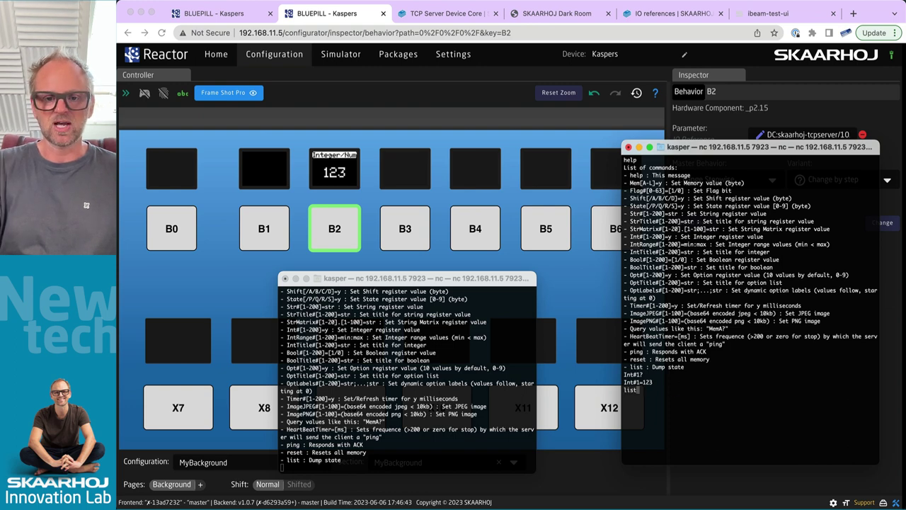
key("Return")
scroll(669, 243, "up", 5)
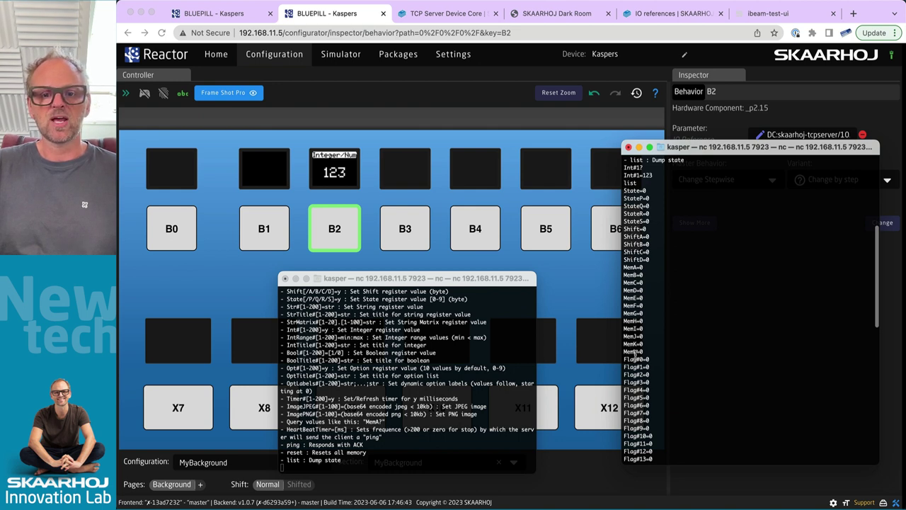
scroll(652, 367, "down", 5)
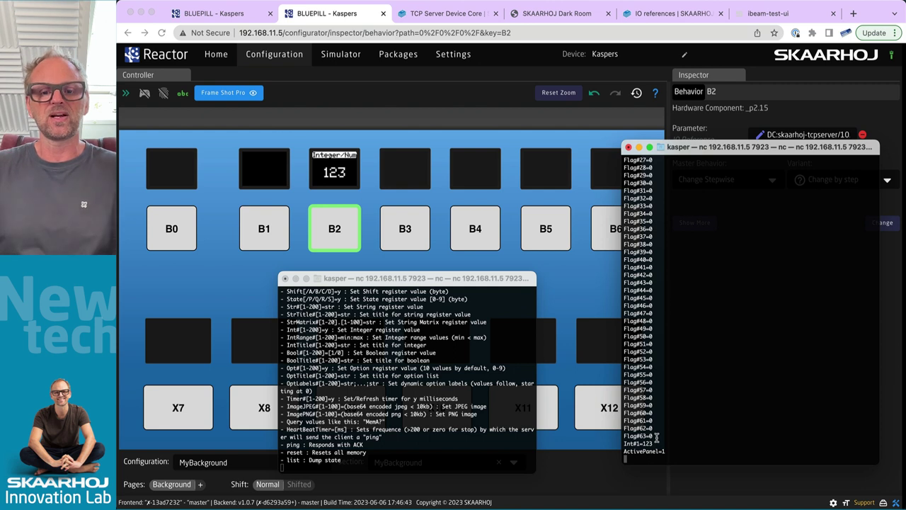
scroll(641, 227, "up", 10)
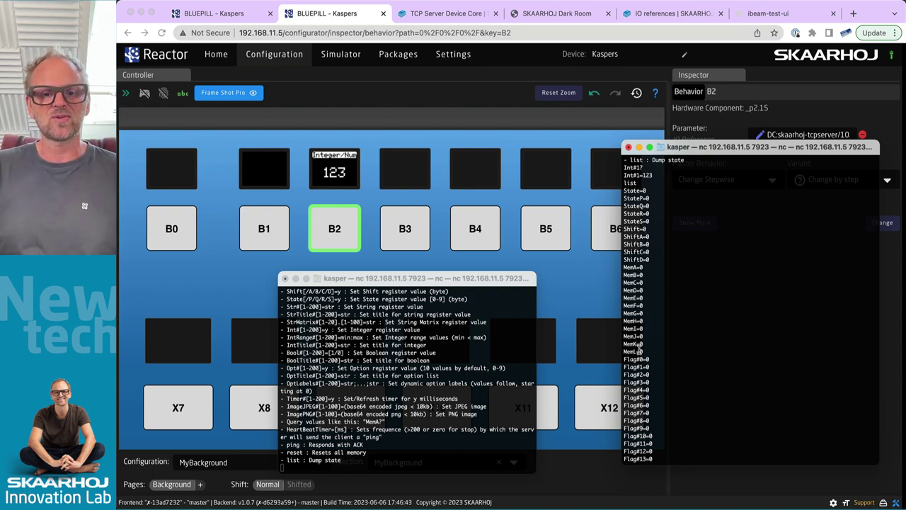
scroll(666, 362, "down", 10)
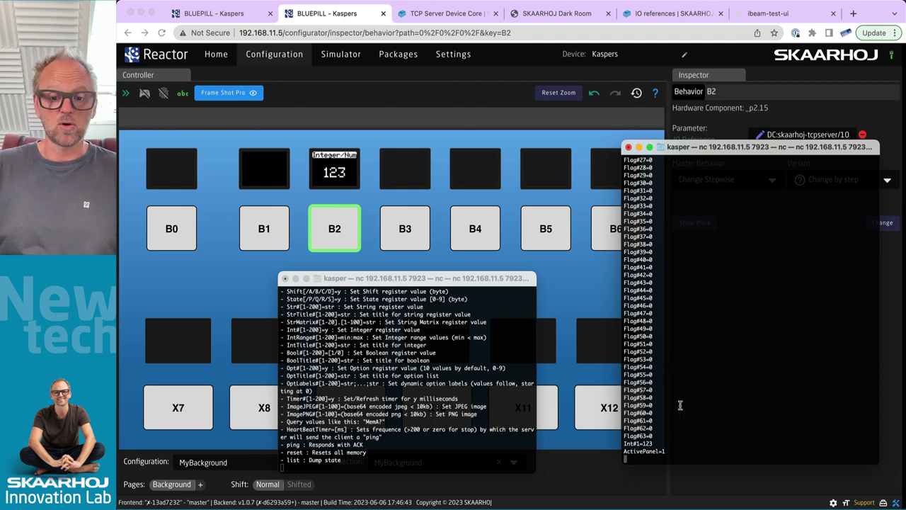
Set the first integer register with Int#1=222 and check the other Terminal client for the update
type("Int#1")
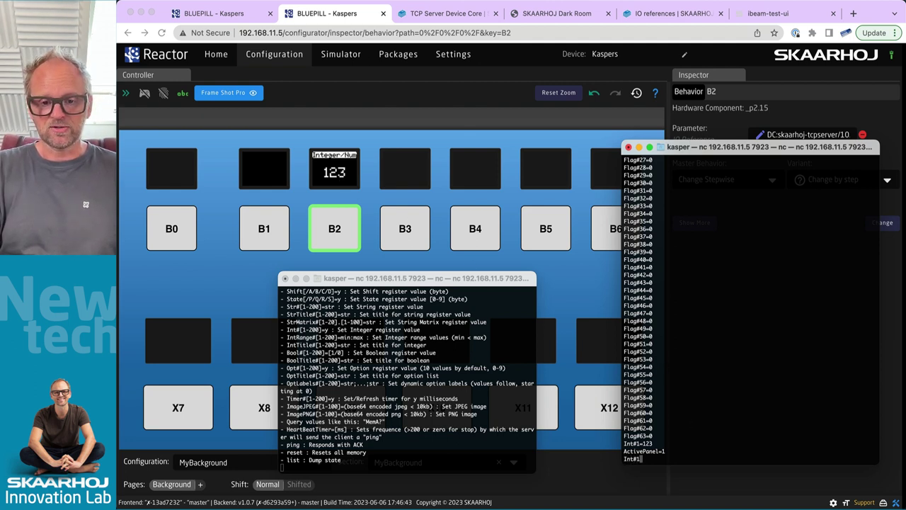
type("=222")
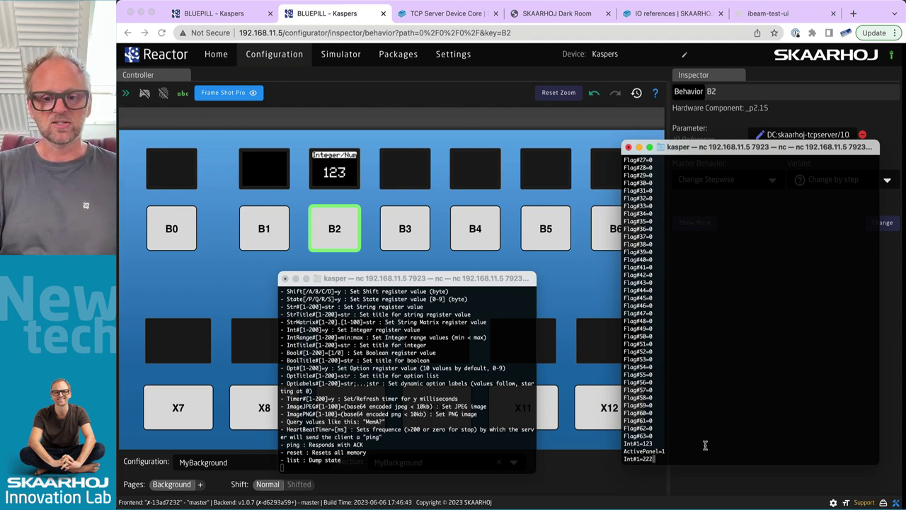
key("Return")
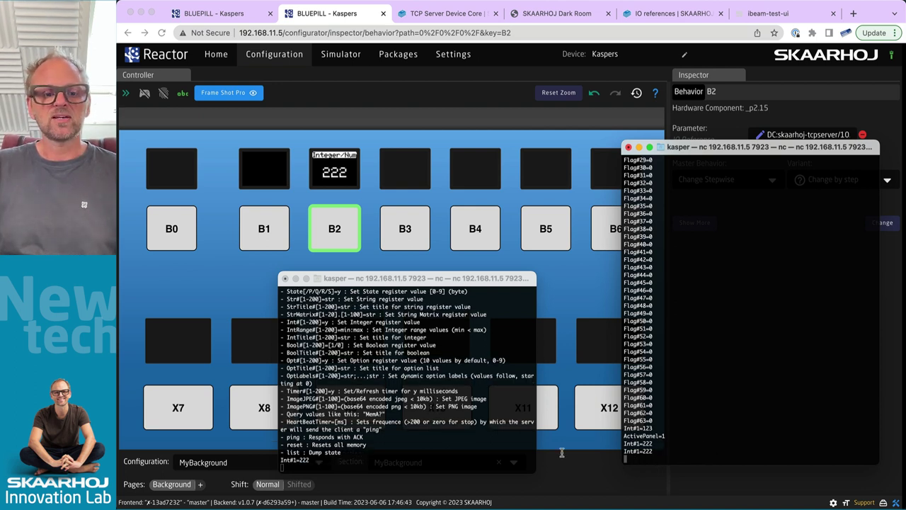
left_click(319, 461)
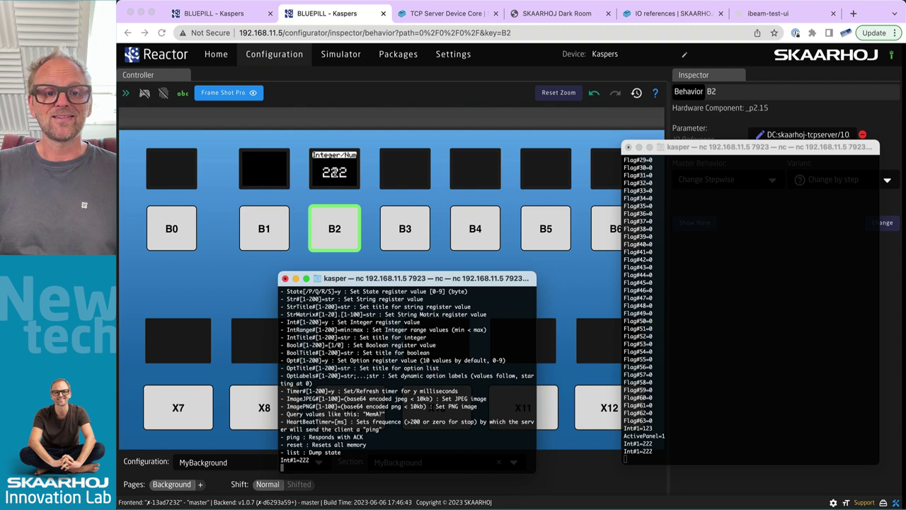
Narrow one Terminal window along the screen edge and shrink the browser so both sit side by side
left_click(376, 135)
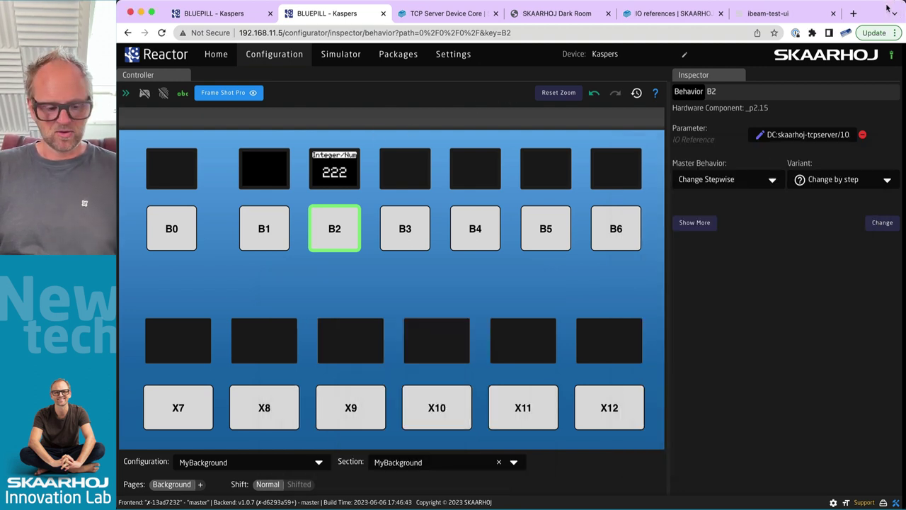
key("super+Tab")
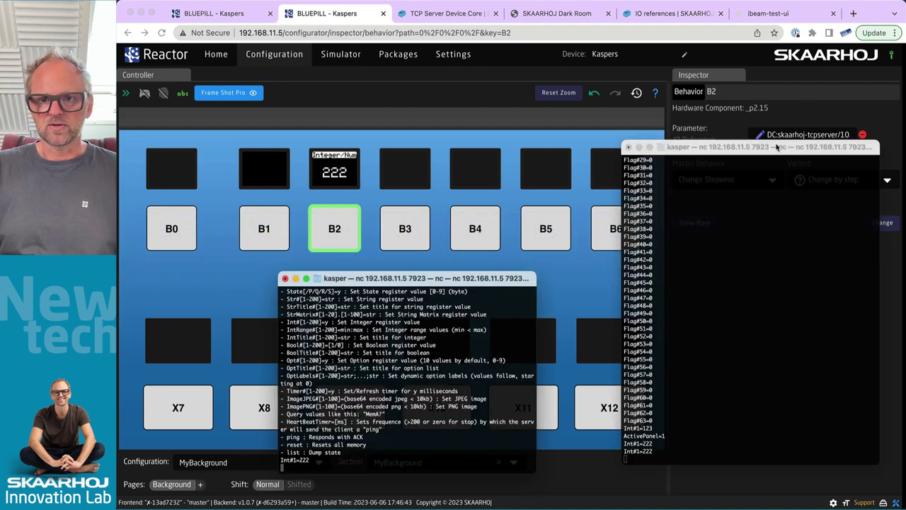
left_click_drag(802, 128, 800, 125)
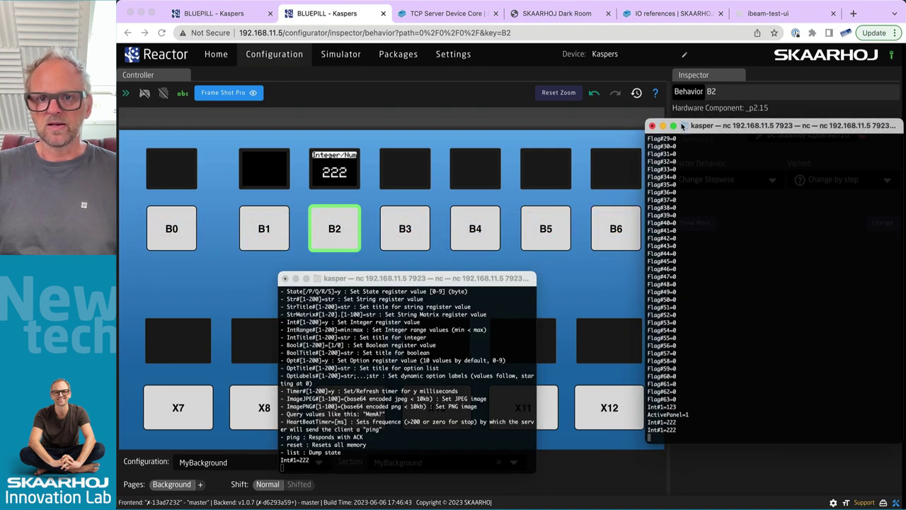
left_click_drag(642, 117, 726, 44)
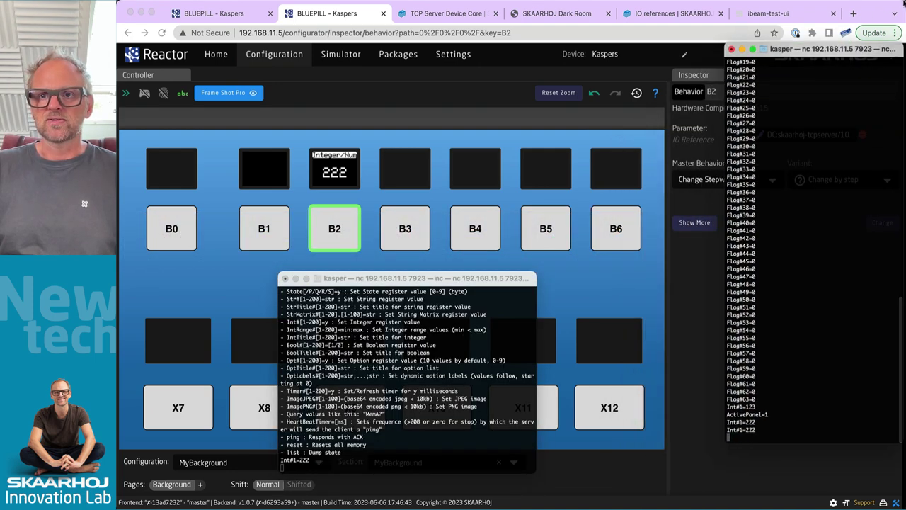
key("super+Tab")
key("ctrl+alt+Left")
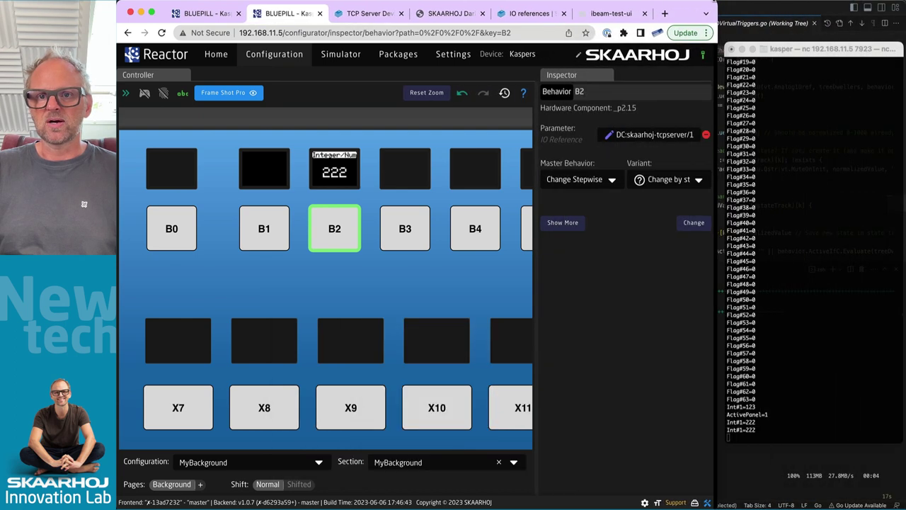
left_click(791, 206)
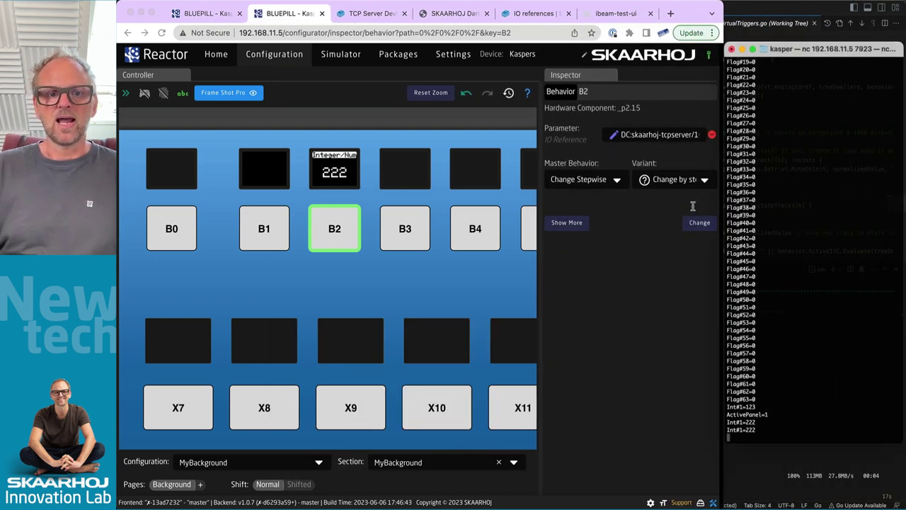
Turn on simulation mode and step B2's integer value up to 231
left_click(145, 92)
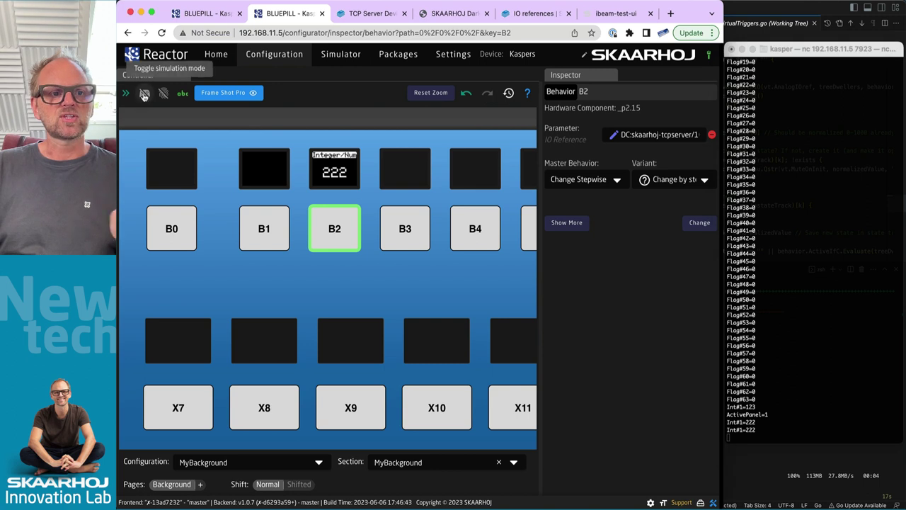
left_click(339, 245)
left_click(339, 244)
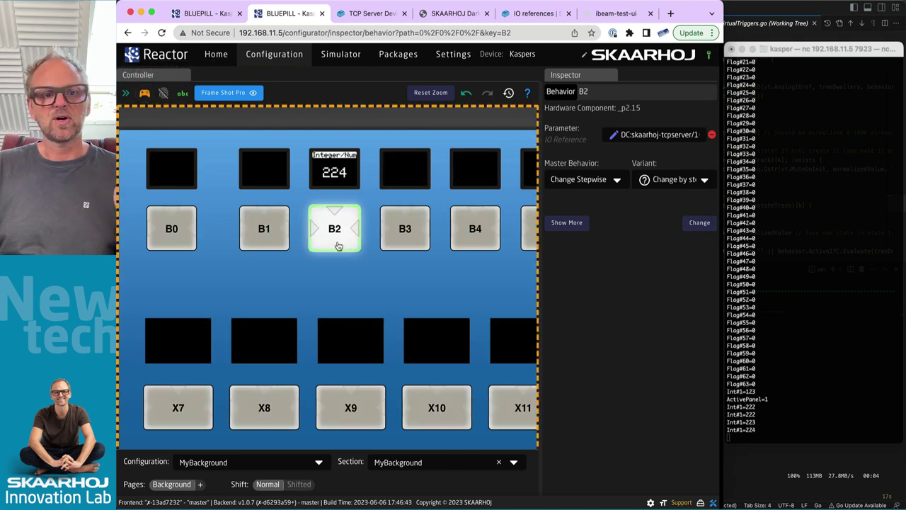
left_click(338, 245)
left_click(338, 246)
left_click(338, 246)
left_click(339, 246)
left_click(338, 245)
left_click(339, 246)
left_click(338, 246)
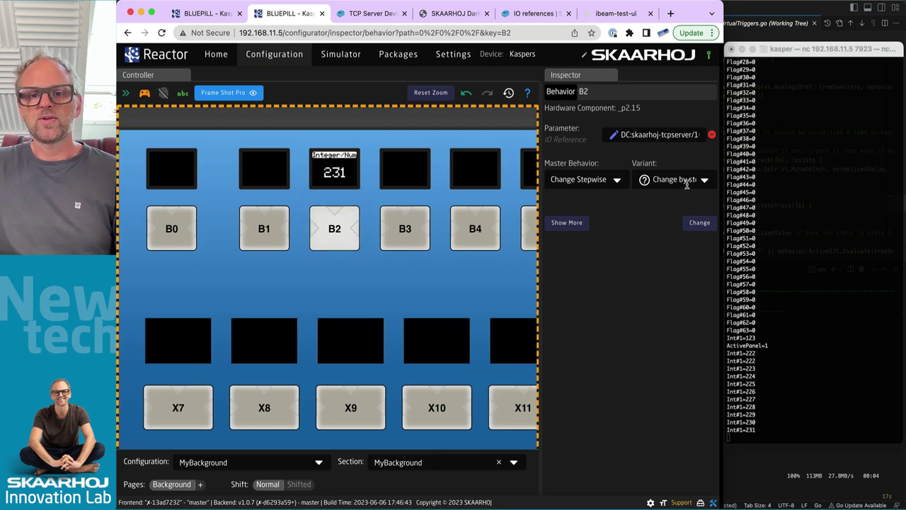
Look through the Change Stepwise variants offered for B2 without choosing another one
left_click(705, 180)
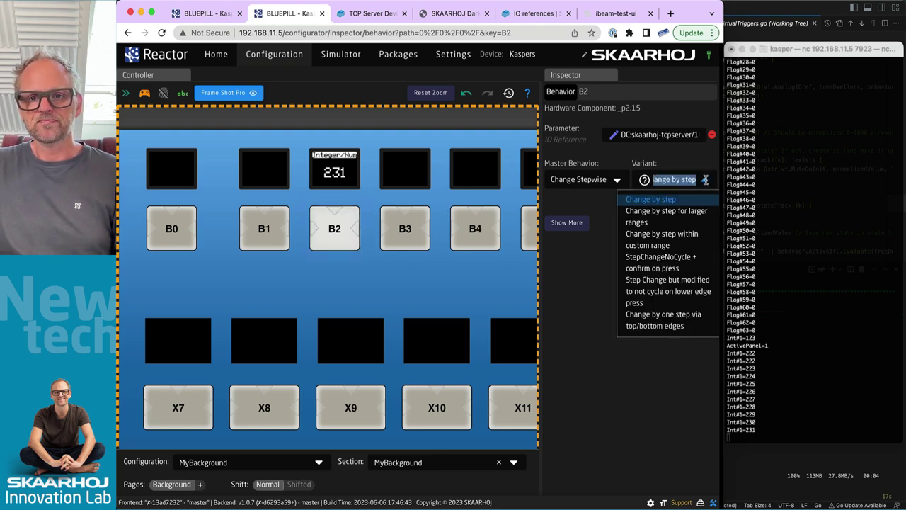
left_click(600, 228)
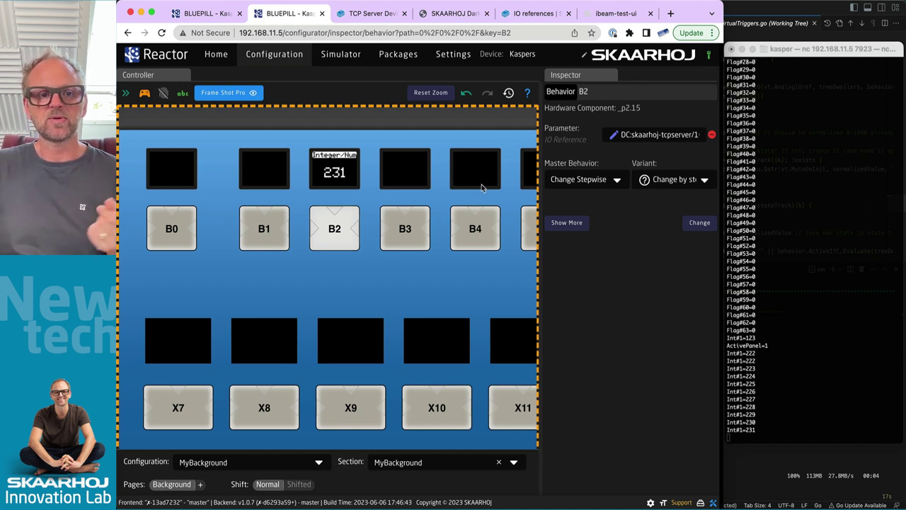
Place the second Terminal client beneath the first and shorten the first window so both outputs can be read
left_click(760, 434)
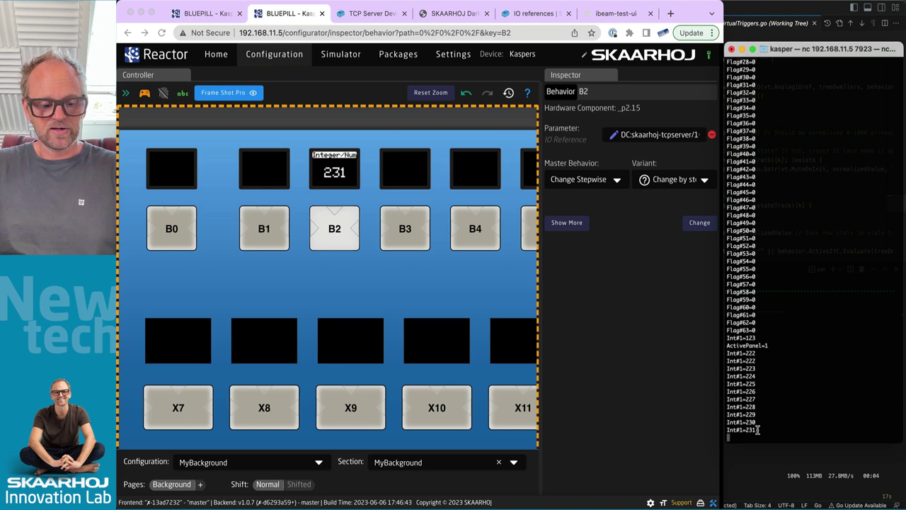
left_click(550, 427)
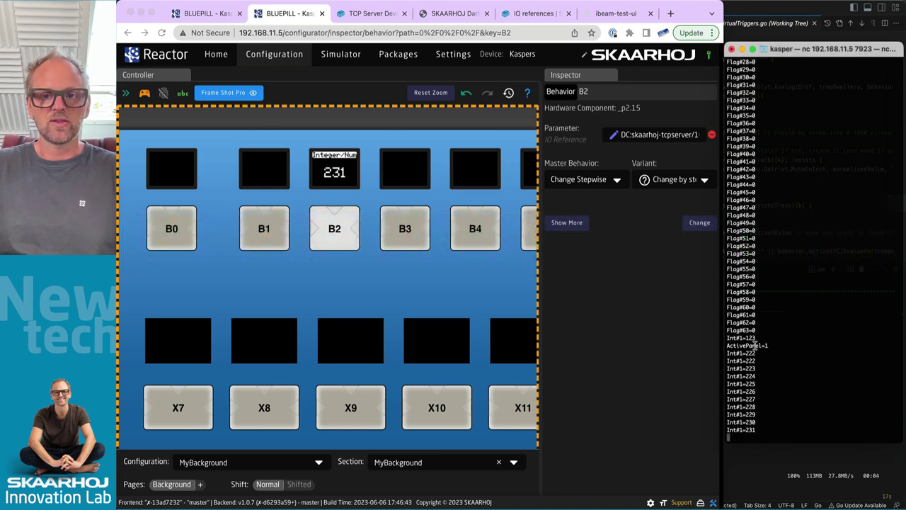
left_click(757, 346)
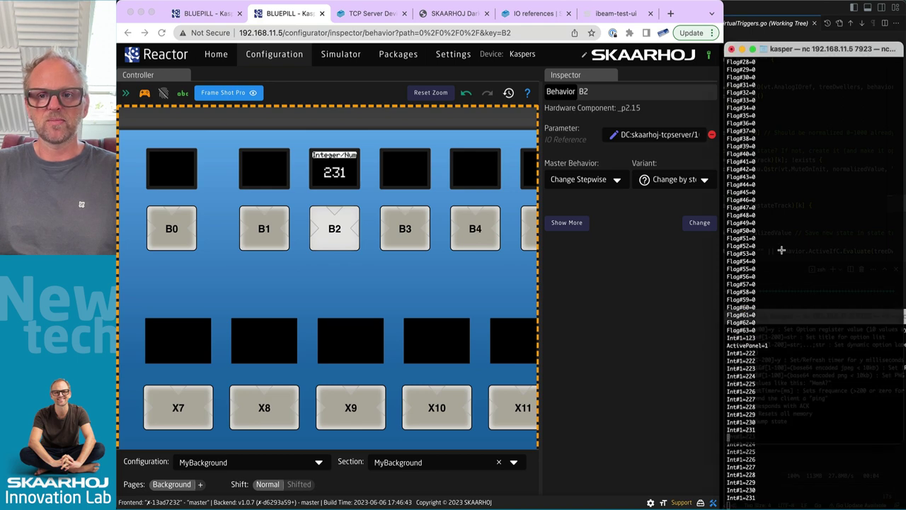
left_click_drag(901, 438, 902, 304)
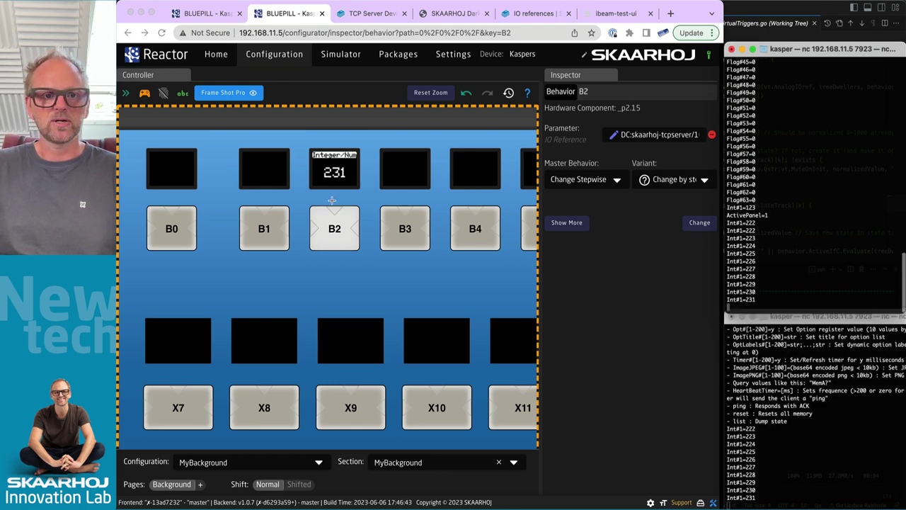
Step B2's integer value up to 235 and back down to 227 using the simulated button's opposite edges
left_click(339, 237)
left_click(347, 234)
left_click(347, 233)
left_click(347, 233)
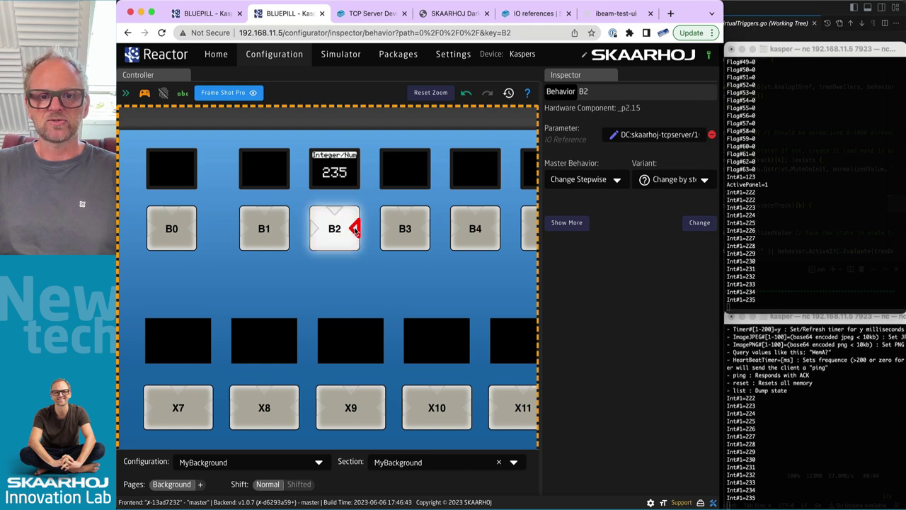
left_click(313, 230)
left_click(313, 231)
left_click(313, 231)
left_click(313, 231)
left_click(313, 231)
left_click(313, 231)
left_click(313, 231)
left_click(313, 231)
left_click(799, 288)
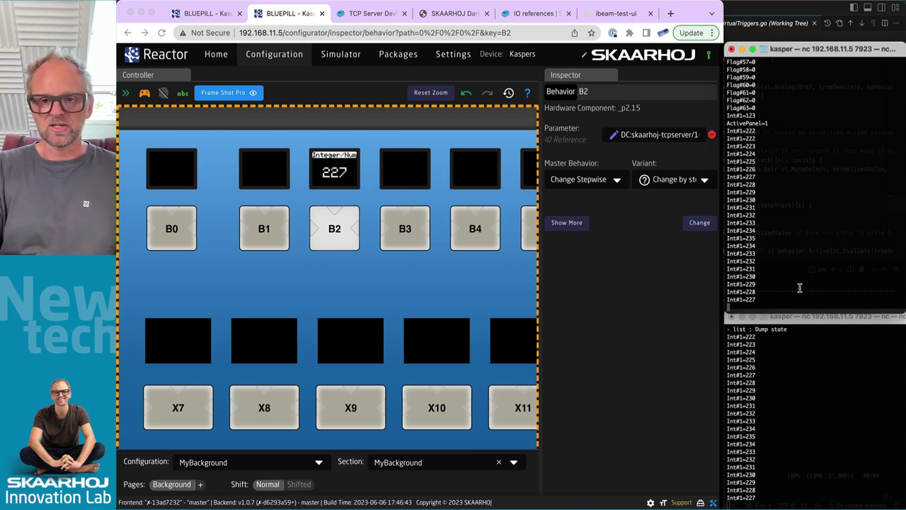
Leave simulation mode and create a behavior on B3 from the TCP Server's All Parameters (Advanced)
left_click(393, 285)
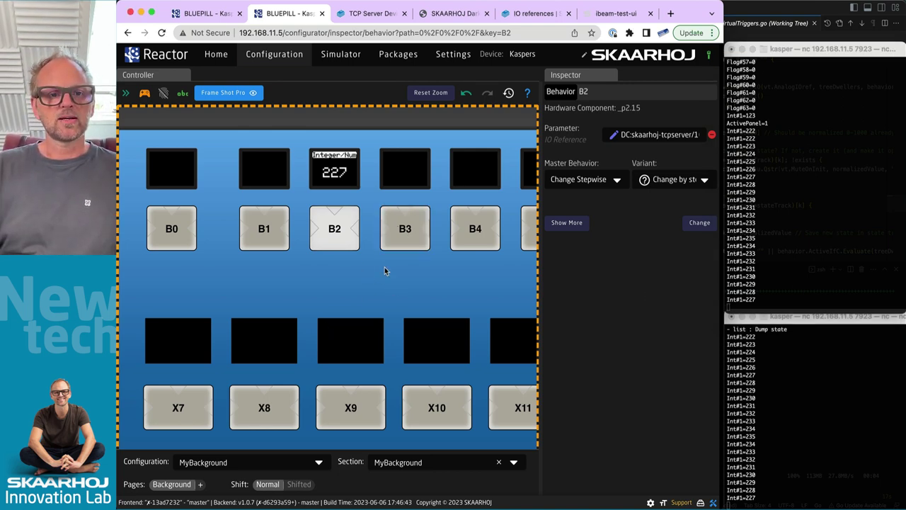
left_click(404, 244)
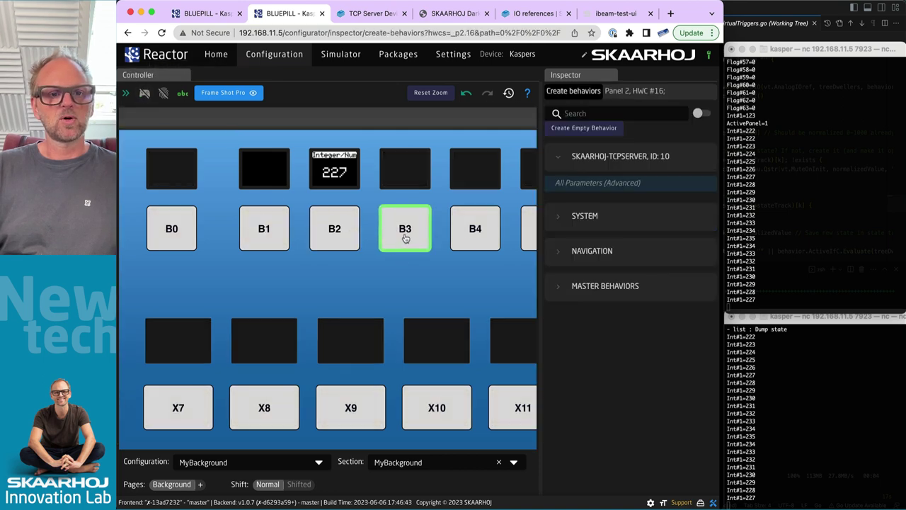
left_click(595, 185)
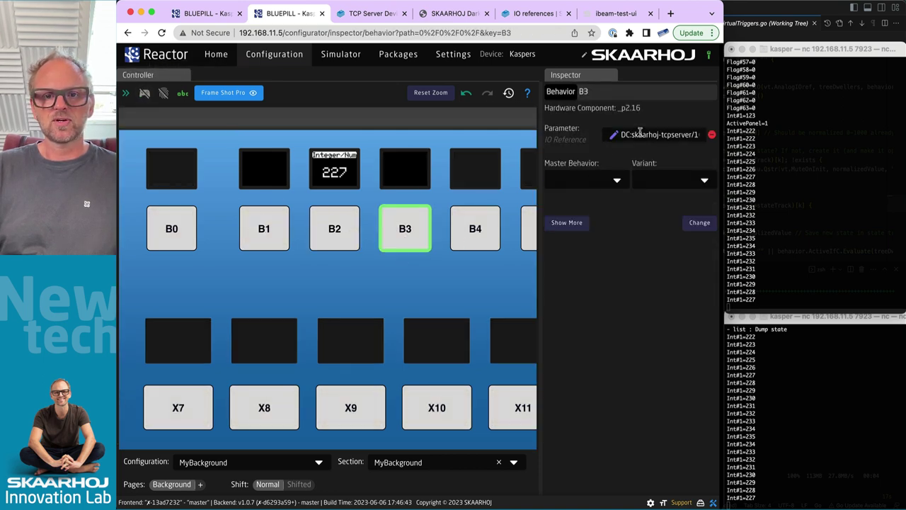
Assign the TCP Server's Option List Value parameter with number 2 to B3's behavior
left_click(618, 135)
left_click(380, 320)
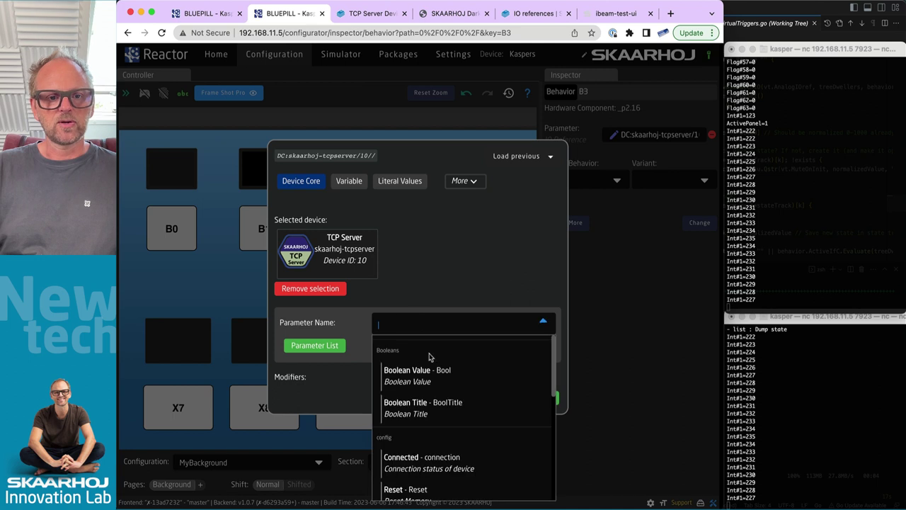
type("opt")
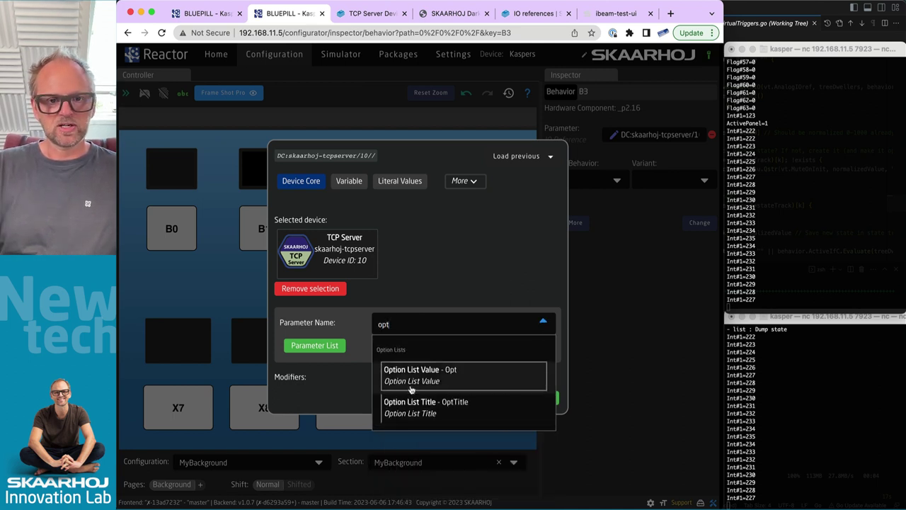
left_click(429, 376)
left_click(496, 343)
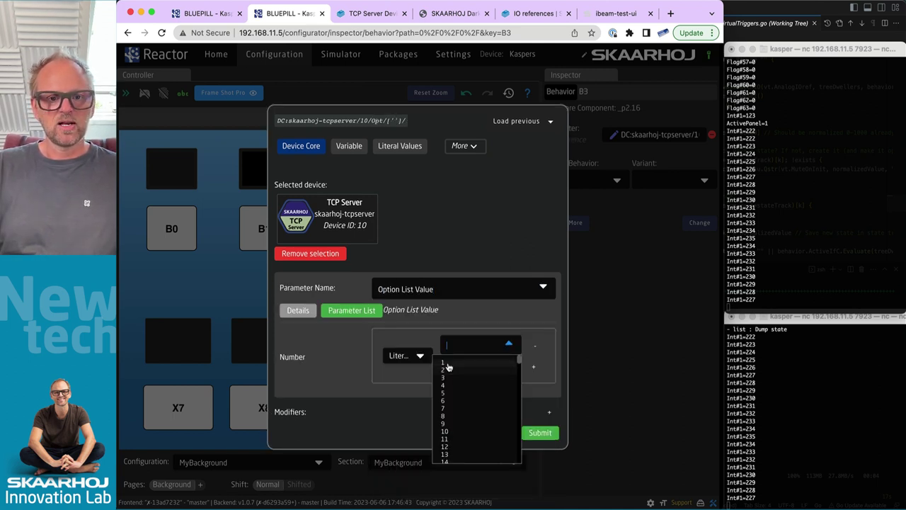
left_click(450, 370)
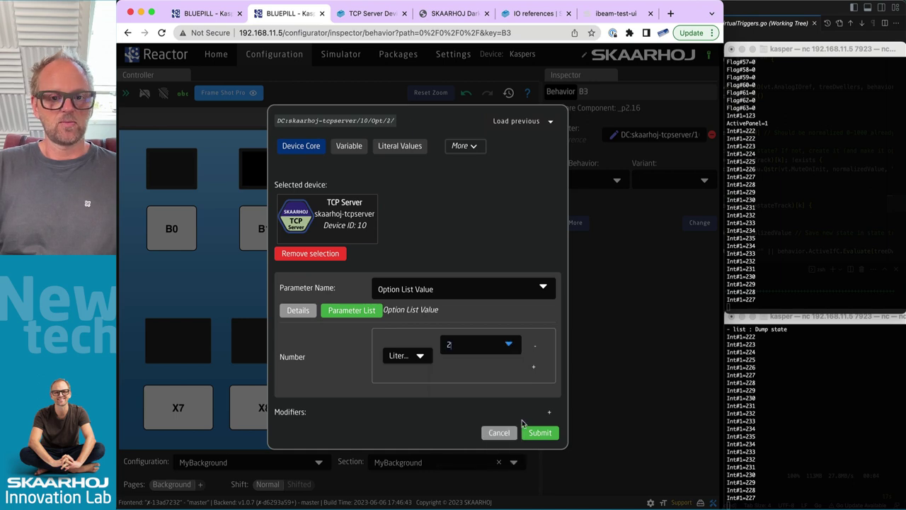
left_click(540, 432)
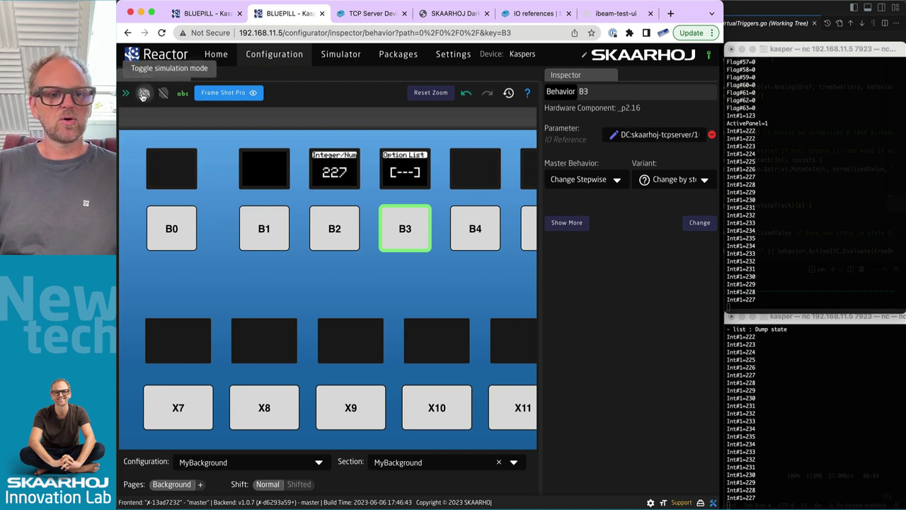
Turn on simulation mode and cycle B3 through its option list to Sixth
left_click(145, 93)
left_click_drag(408, 243, 408, 243)
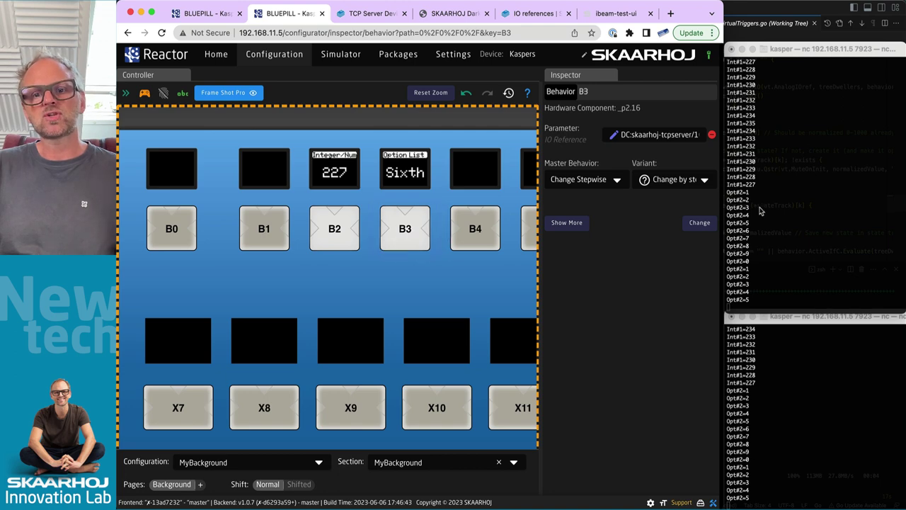
Cycle the simulated B3 button onward through its option list to First
left_click(748, 262)
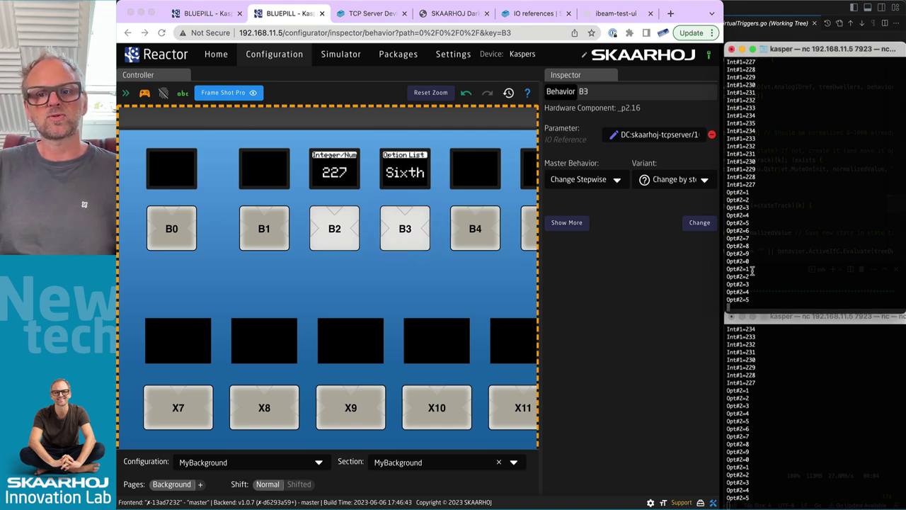
left_click_drag(412, 235, 409, 227)
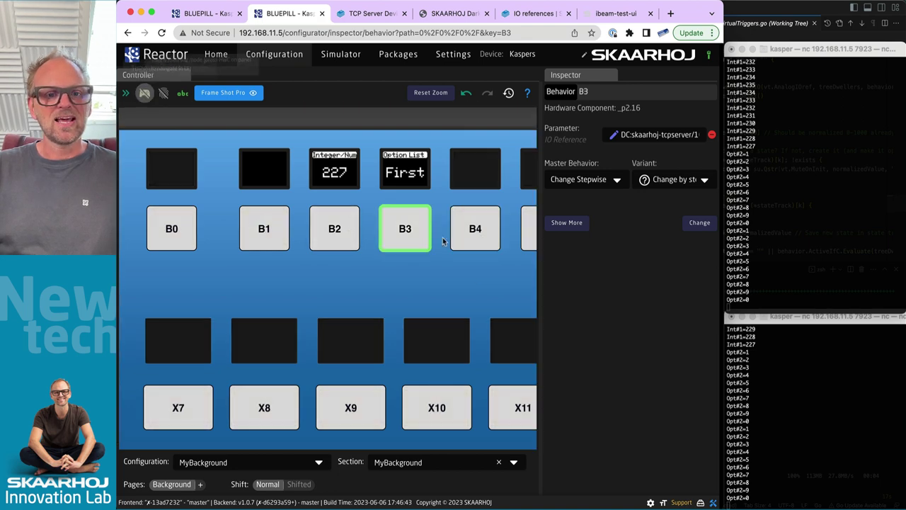
Create a behavior on B4 from the TCP Server's Boolean Value parameter with number 10
left_click(476, 241)
left_click(599, 184)
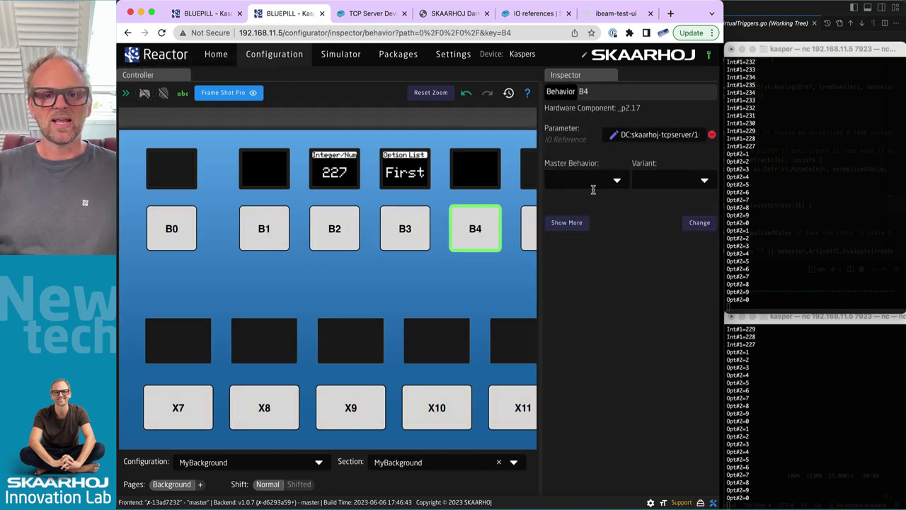
left_click(615, 137)
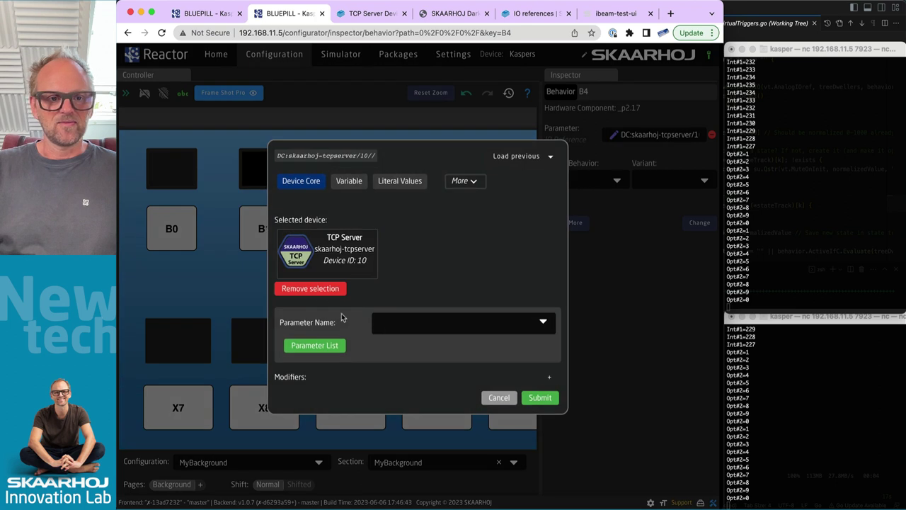
left_click(428, 320)
type("bool")
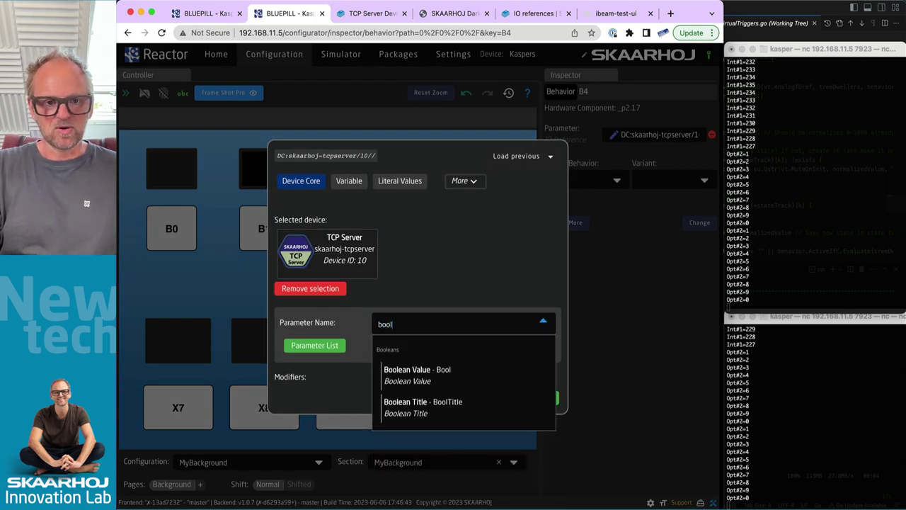
left_click(407, 375)
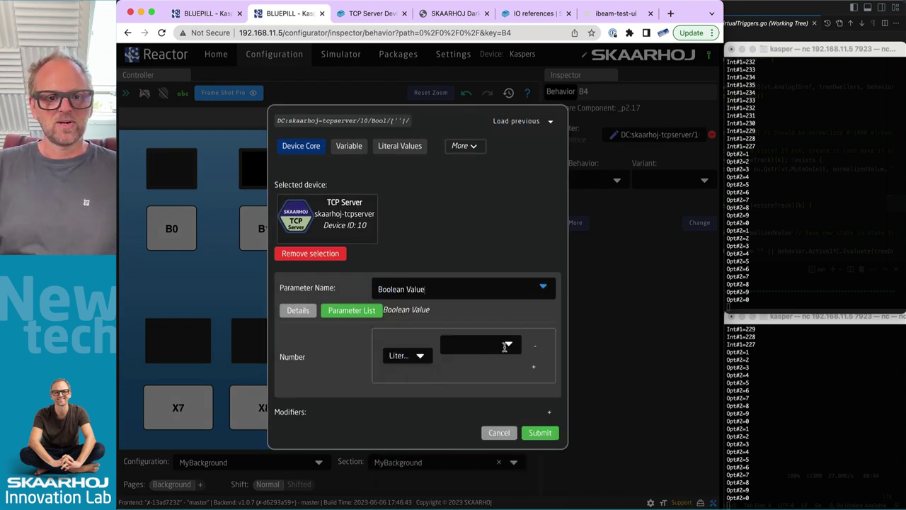
left_click(505, 345)
left_click(449, 433)
left_click(547, 432)
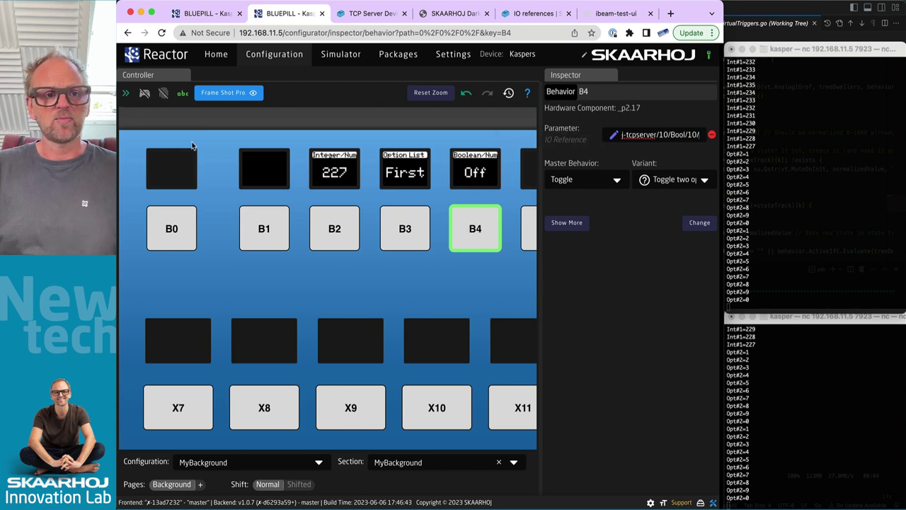
Turn on simulation mode and toggle B4's boolean repeatedly, ending on On
left_click(144, 93)
left_click(474, 236)
left_click(473, 236)
left_click(474, 236)
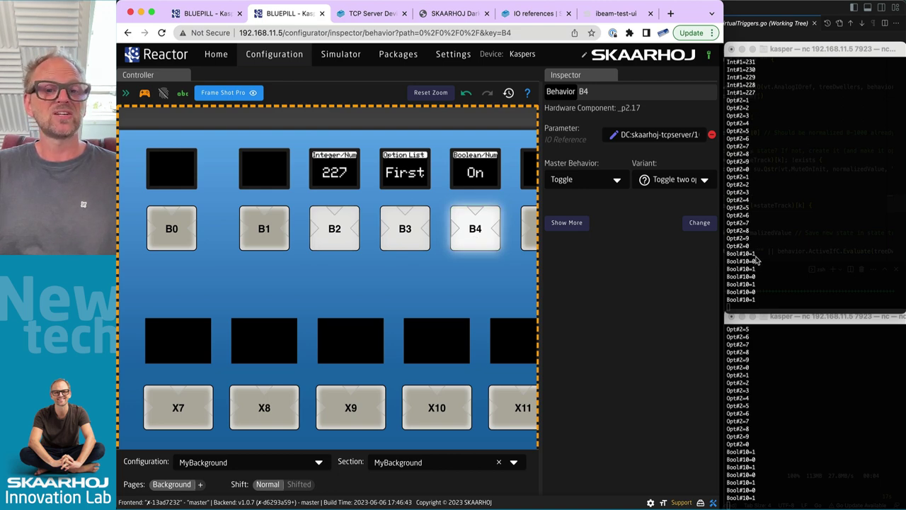
Send Bool#10=0 to the TCP Server from the upper Terminal client
left_click(769, 303)
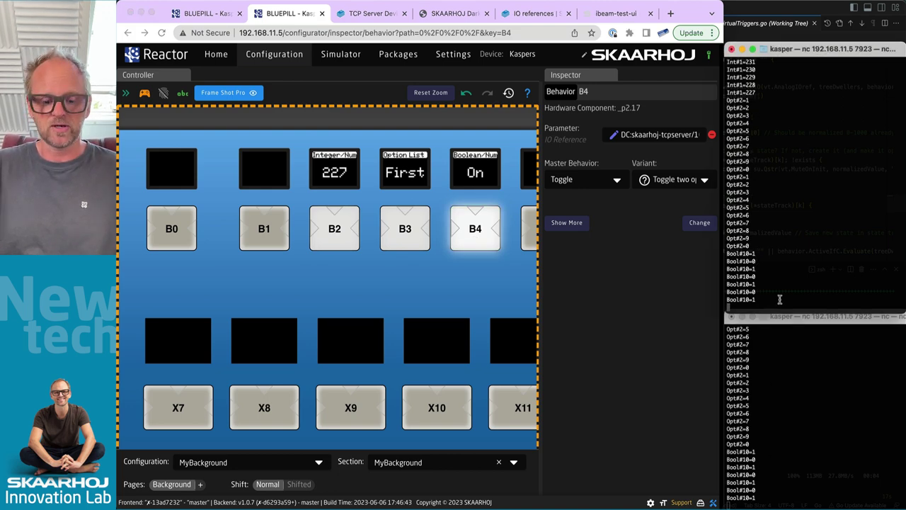
type("Bool#")
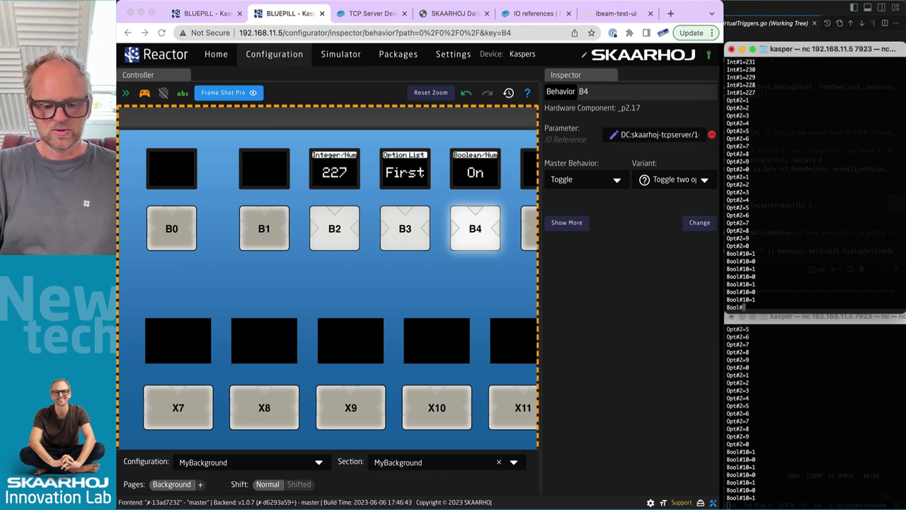
type("10=0")
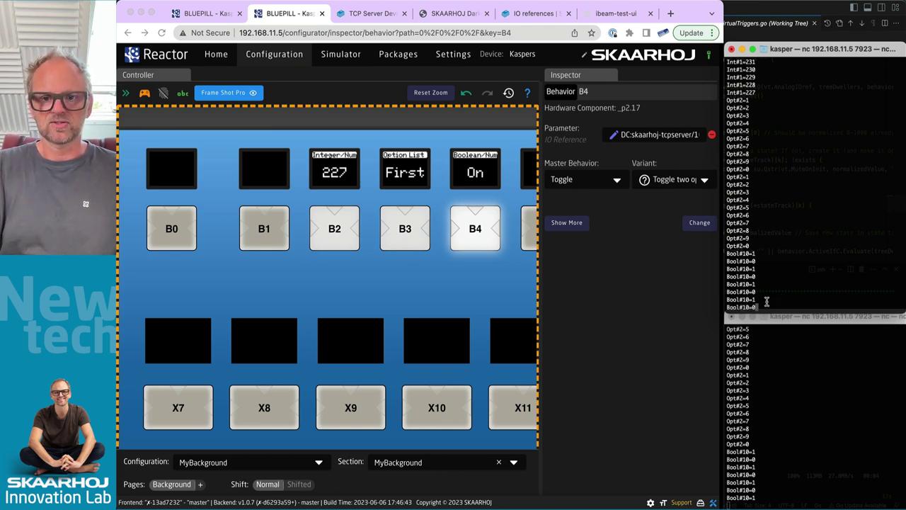
key("Return")
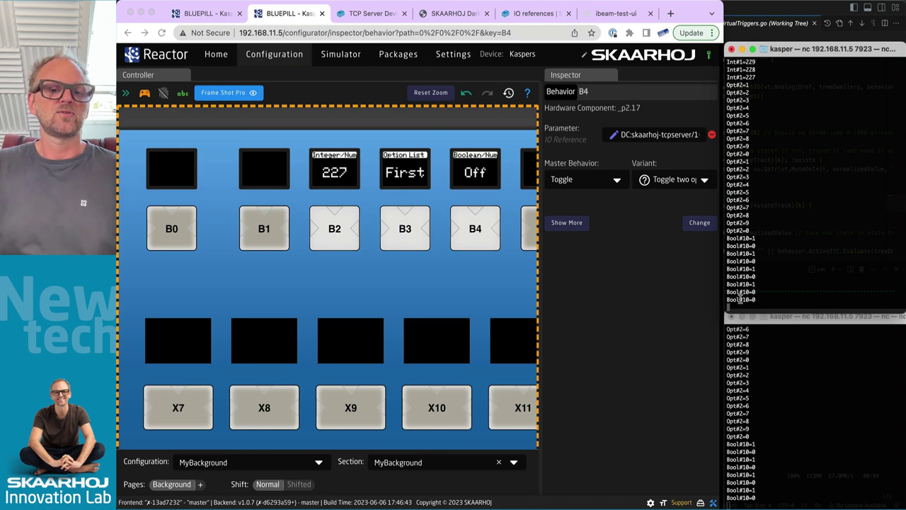
Request all registers with the list command in the upper Terminal client and highlight the Int#1, Bool#10 and Opt#2 lines
left_click(473, 280)
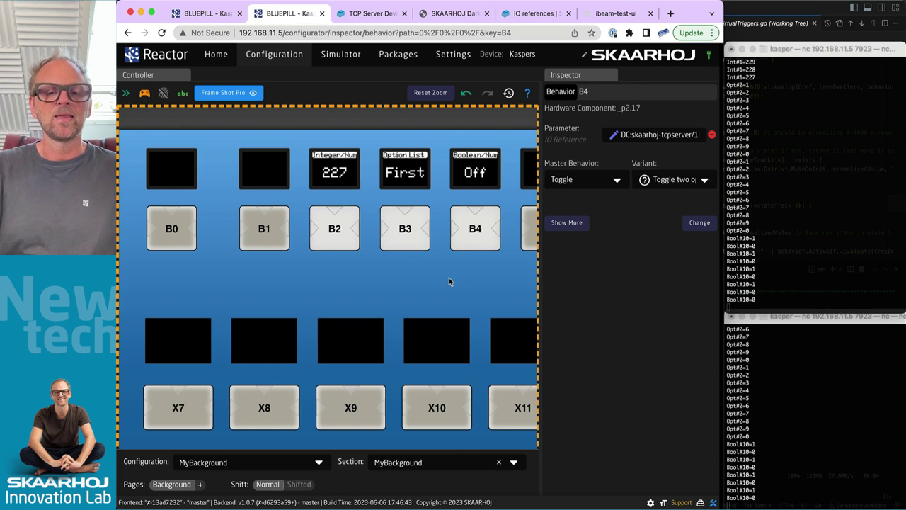
left_click(794, 258)
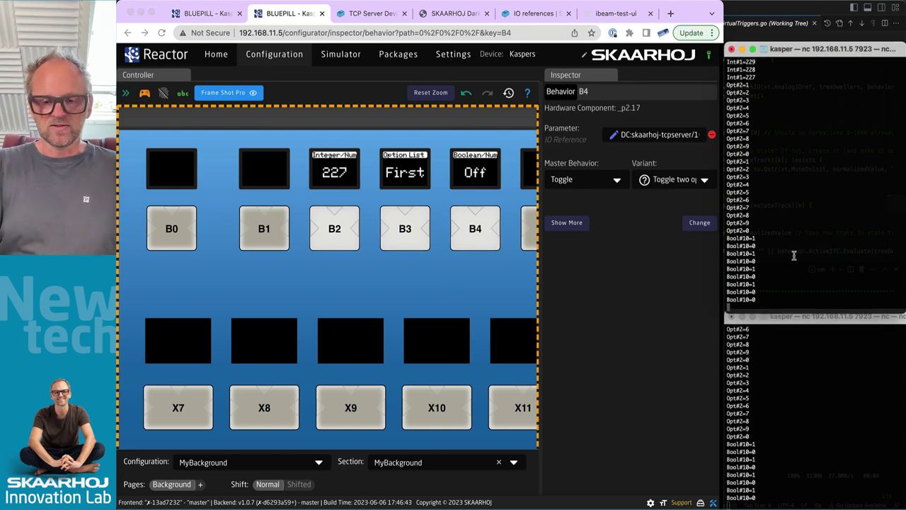
type("list")
key("Return")
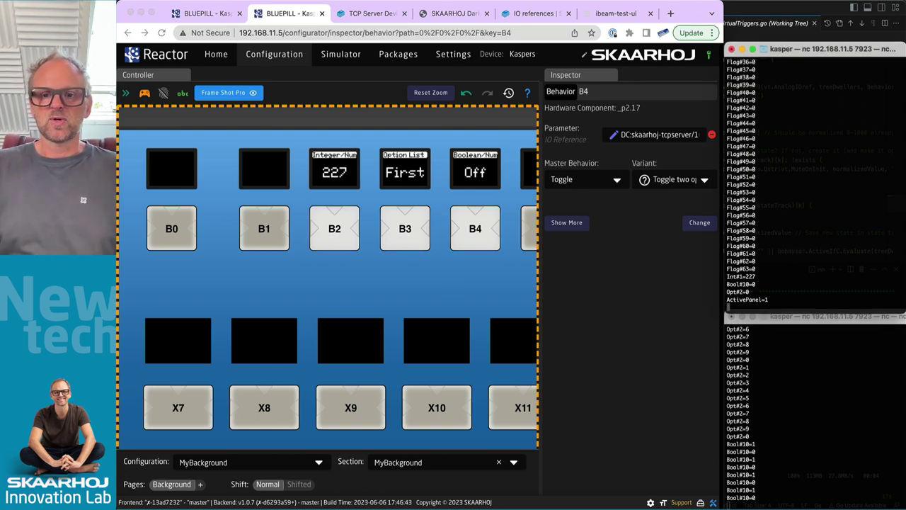
left_click_drag(753, 291, 767, 271)
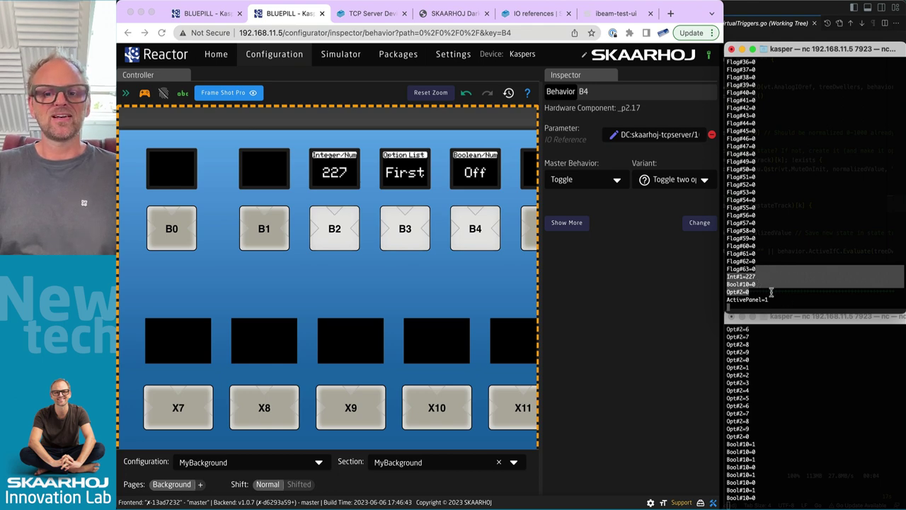
left_click(793, 303)
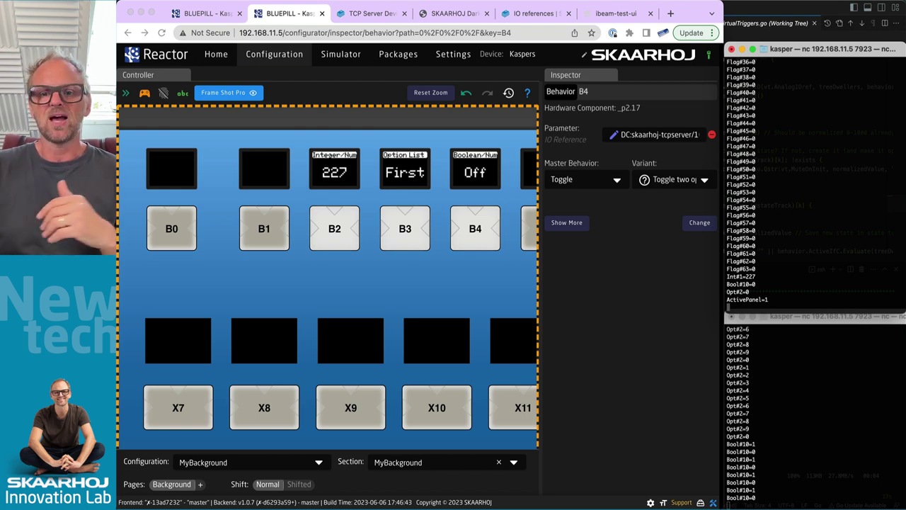
left_click_drag(770, 291, 773, 271)
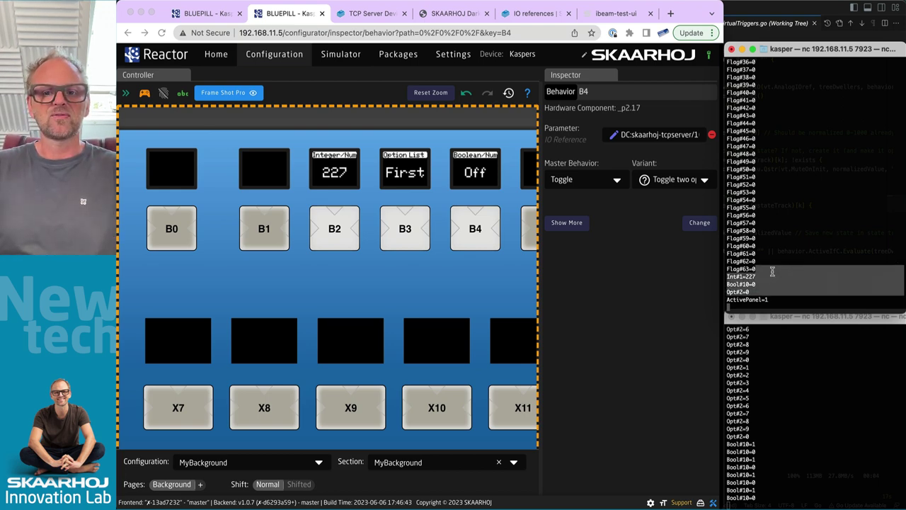
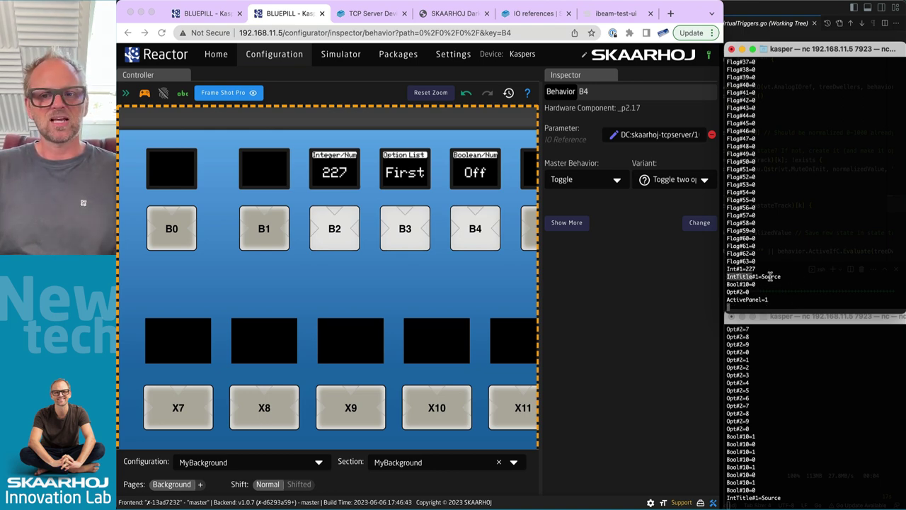
Highlight the IntTitle name in the IntTitle#1=Source line of the upper Terminal client
triple_click(771, 276)
left_click(737, 276)
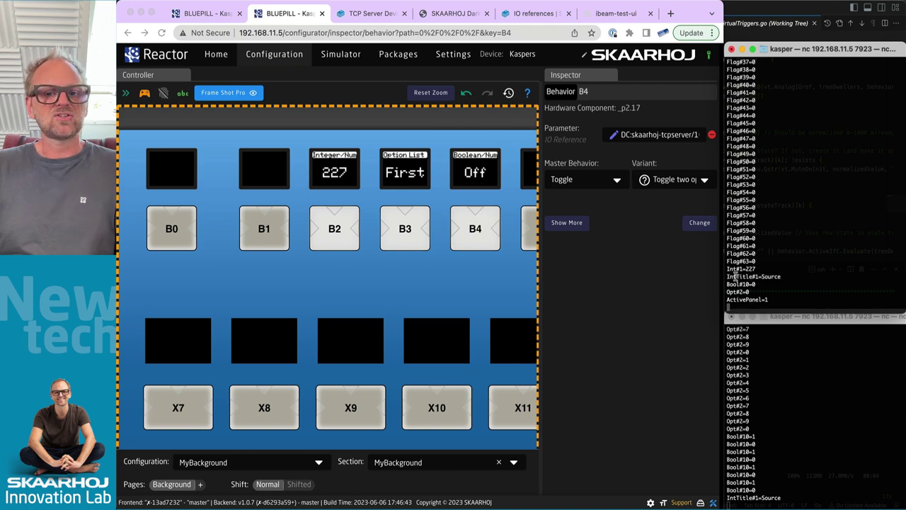
mouse_move(739, 277)
left_mouse_down()
mouse_move(779, 278)
mouse_move(742, 278)
left_mouse_up()
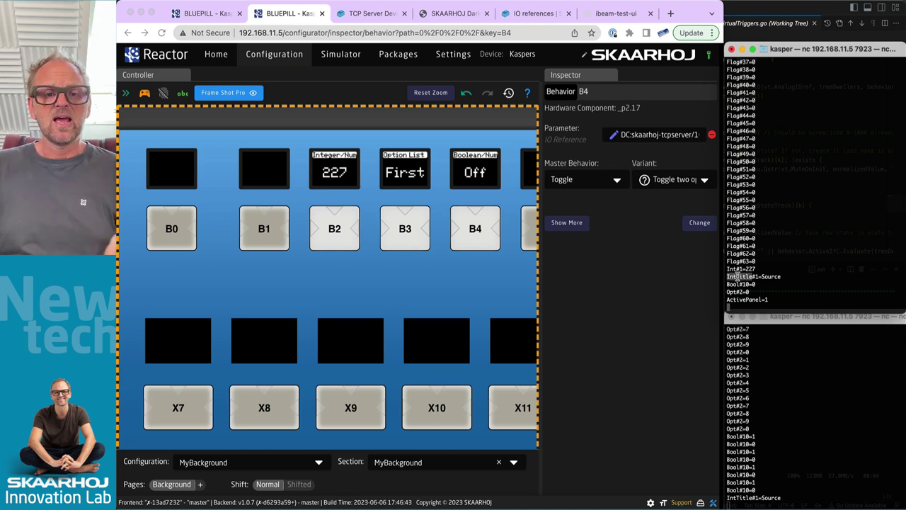
Leave simulation mode and expand the Default Feedback settings of B2's behavior
left_click(367, 214)
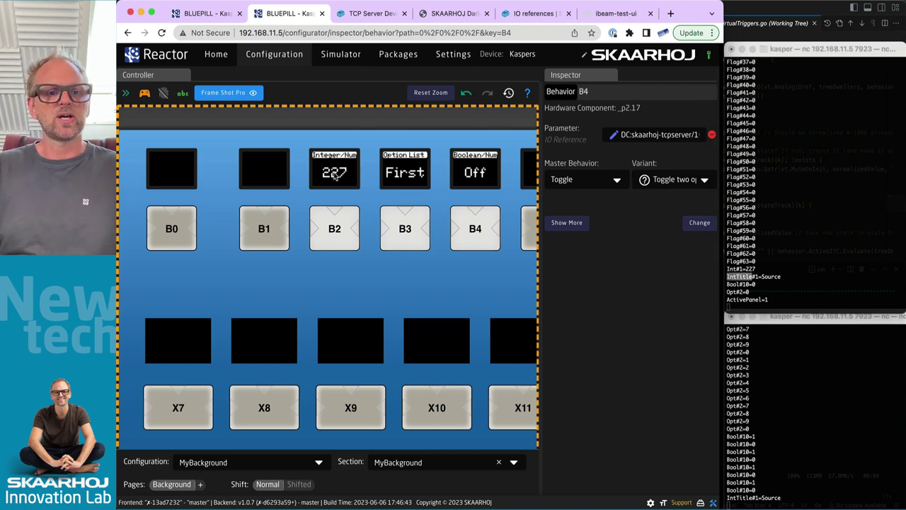
left_click(145, 94)
left_click(333, 233)
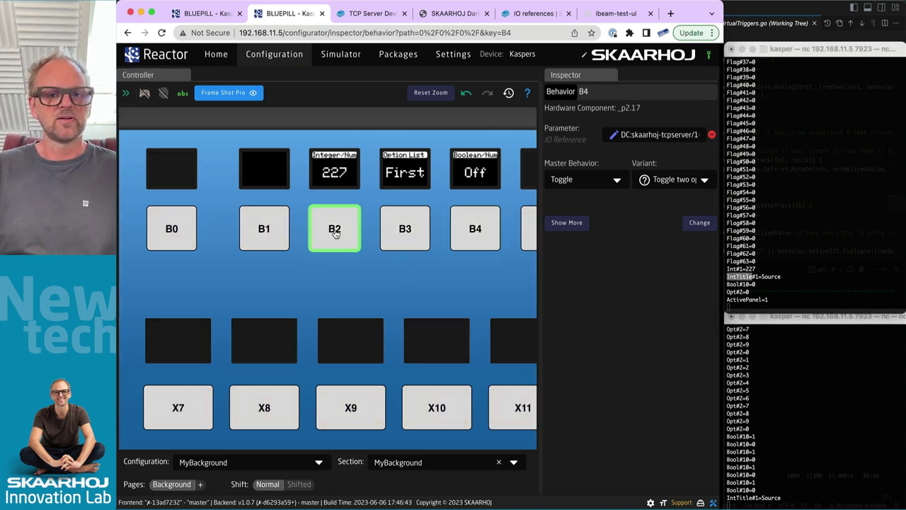
left_click(564, 225)
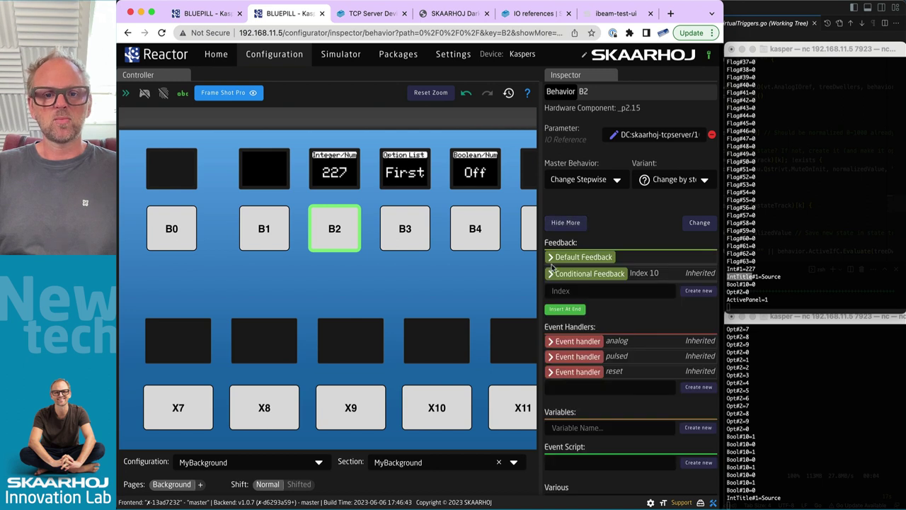
left_click(553, 258)
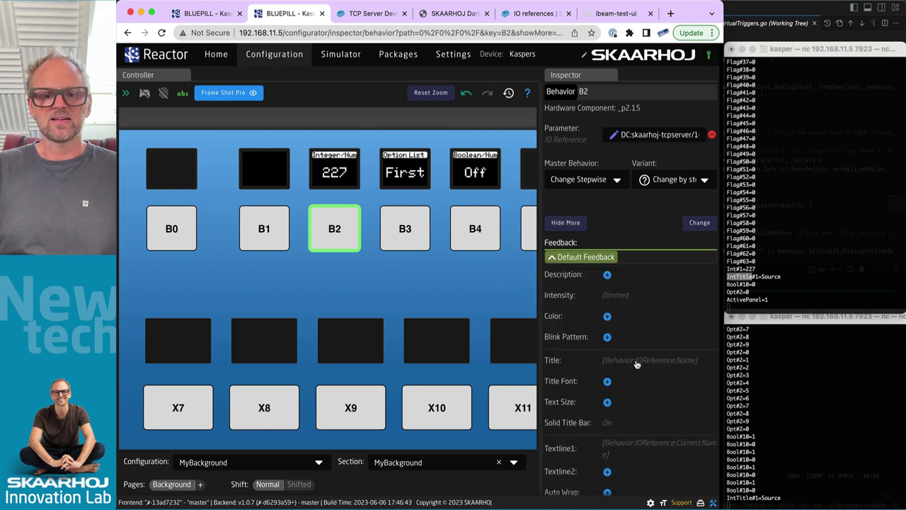
Point the dynamic value in B2's feedback title to the TCP Server's Integer Title parameter
left_click(637, 362)
left_click_drag(667, 362, 725, 363)
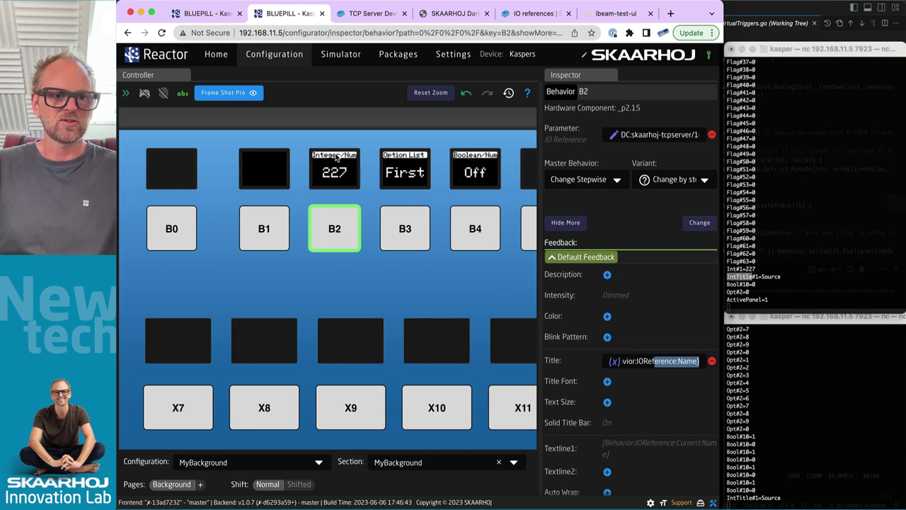
left_click(615, 362)
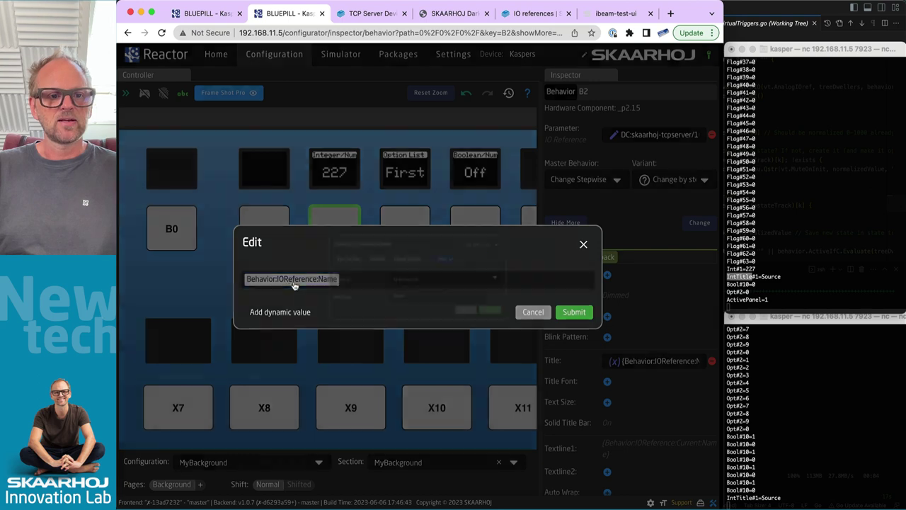
left_click(294, 280)
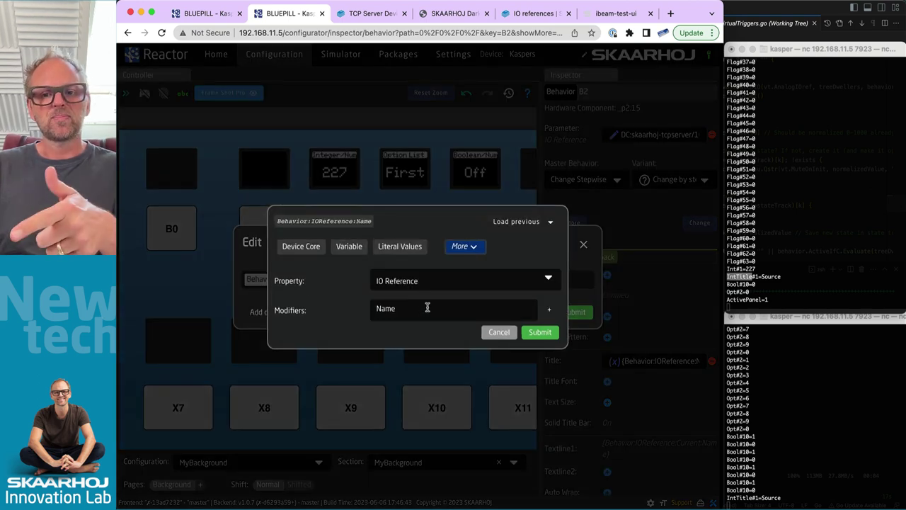
left_click(303, 248)
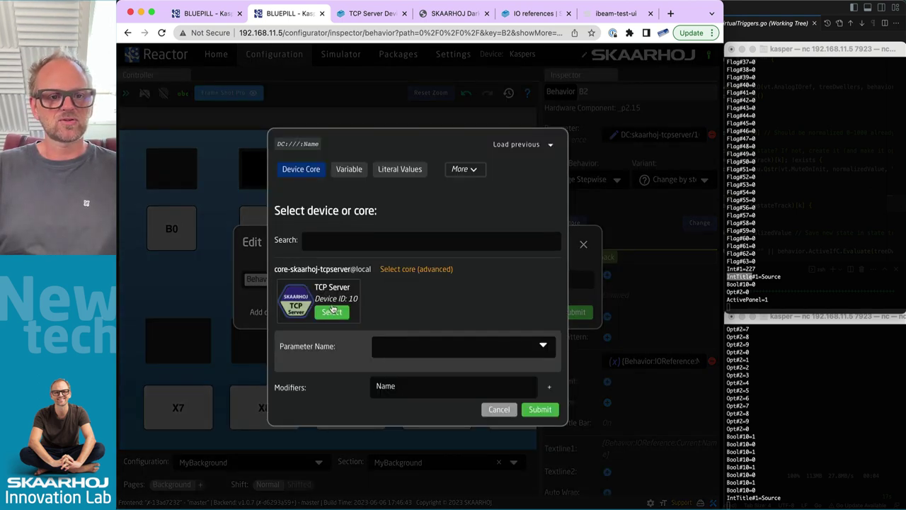
left_click(331, 313)
left_click(415, 325)
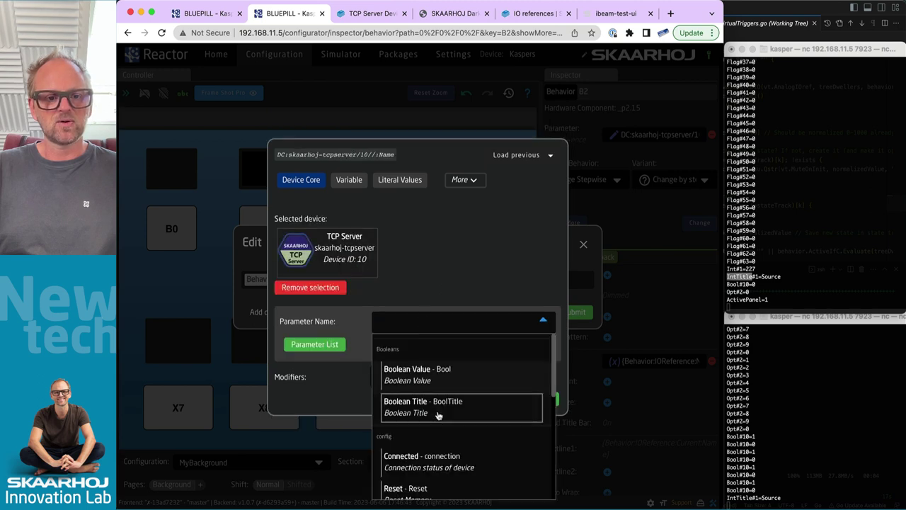
type("int")
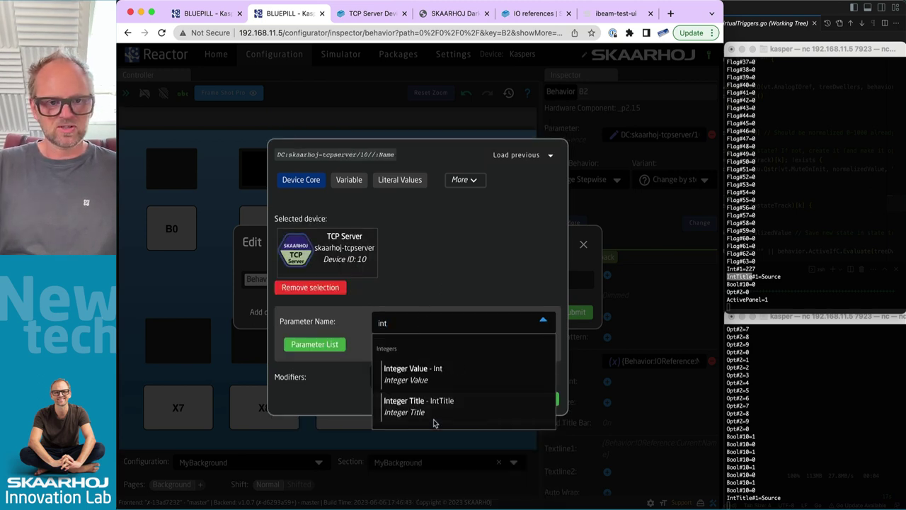
left_click(418, 401)
Set the Integer Title's number to 1, remove the Name modifier, and submit B2's new title reference
left_click(510, 343)
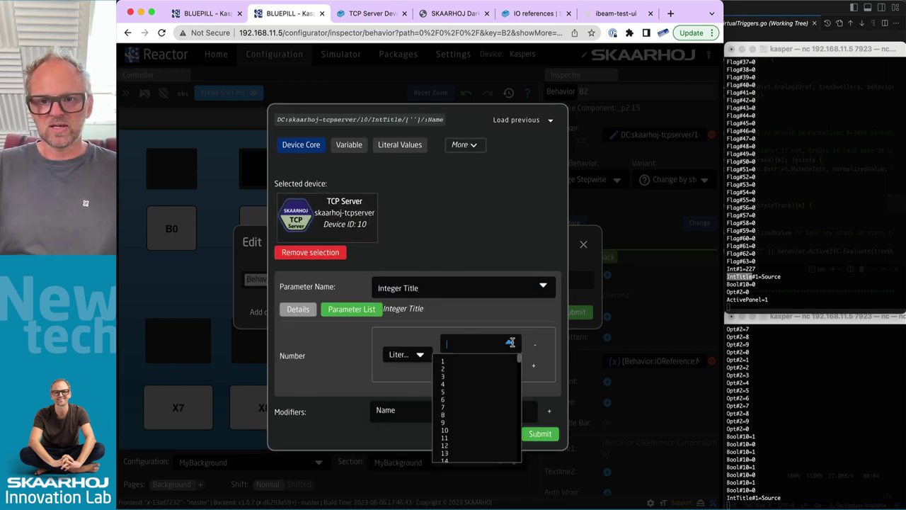
left_click(463, 364)
left_click_drag(416, 411, 361, 410)
key("BackSpace")
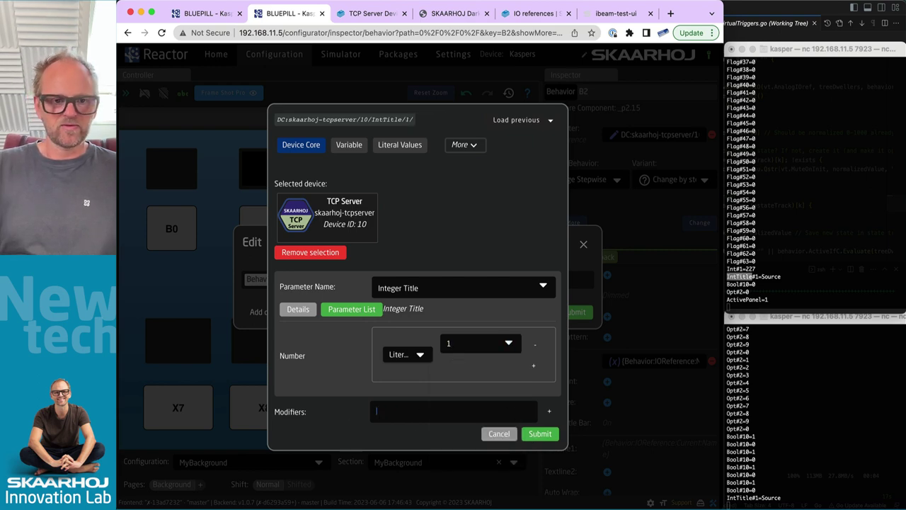
left_click(540, 433)
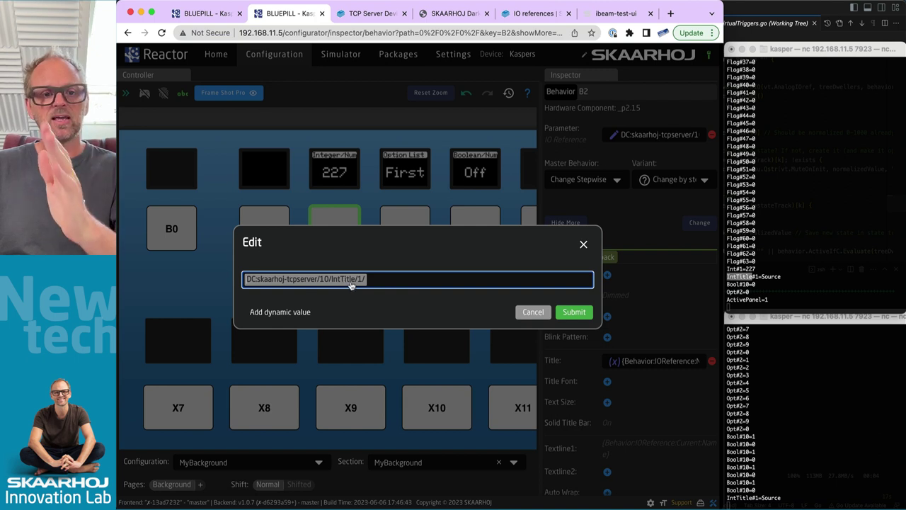
left_click(574, 313)
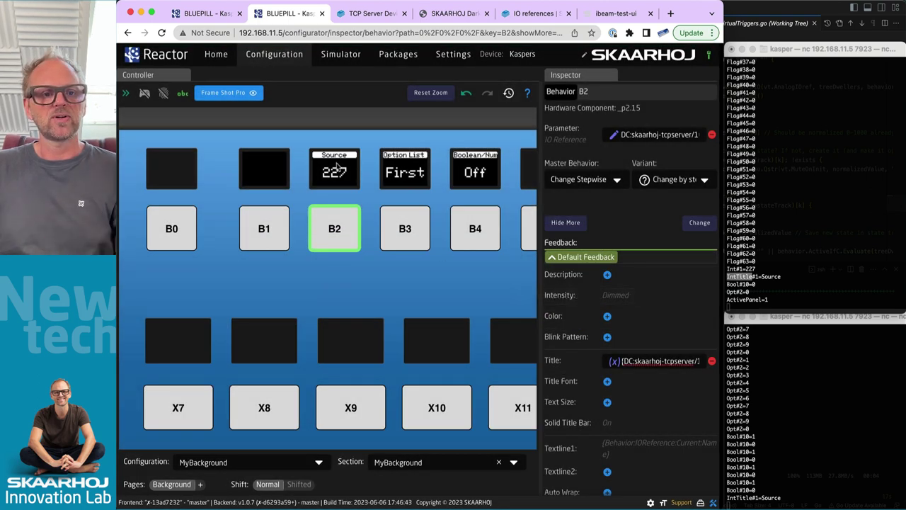
Set the title of integer 1 to Gain by sending IntTitle#1=Gain from the upper Terminal client
scroll(337, 166, "up", 3)
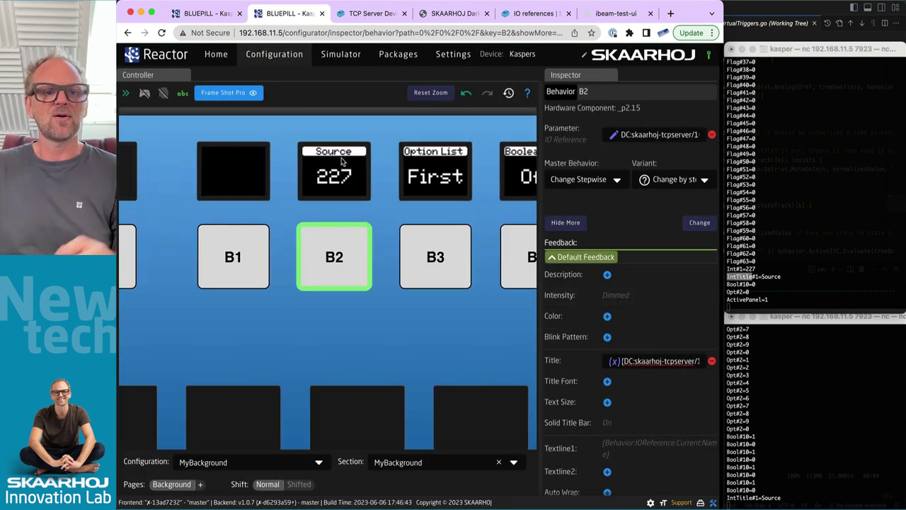
left_click(792, 285)
type("IntTitle#1=")
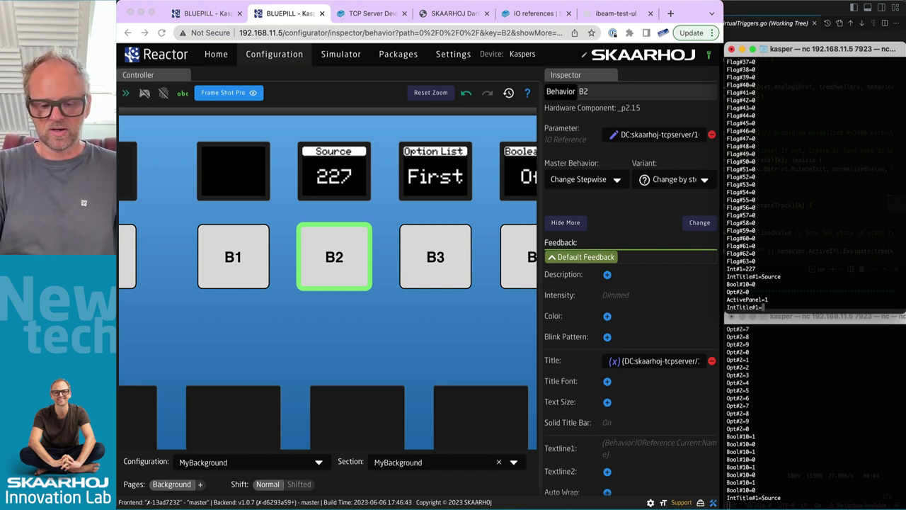
type("Gain")
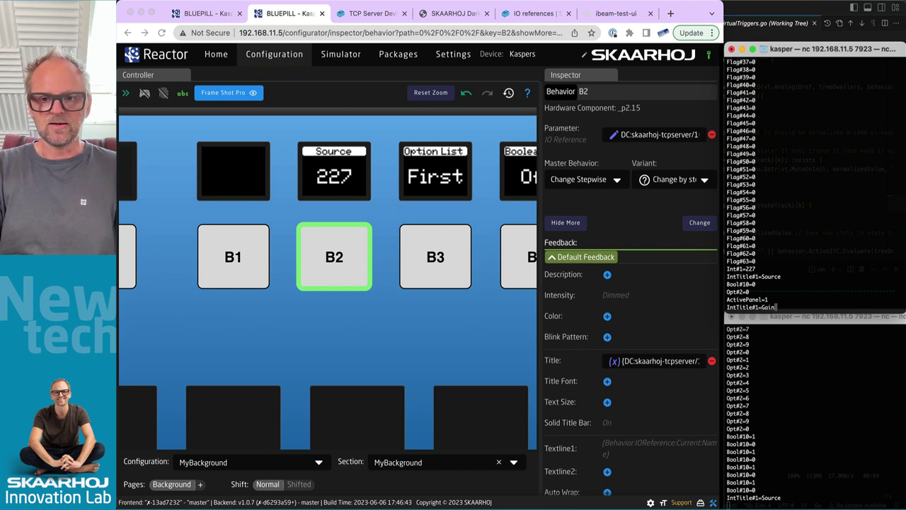
key("Return")
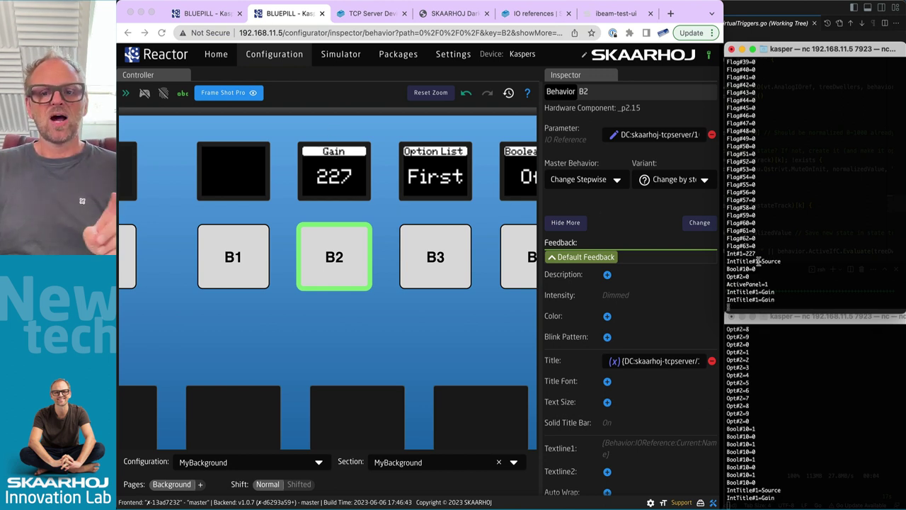
Send Int#1=333 from the upper Terminal client, and step B2's value up to 339 in simulation mode
type("Int")
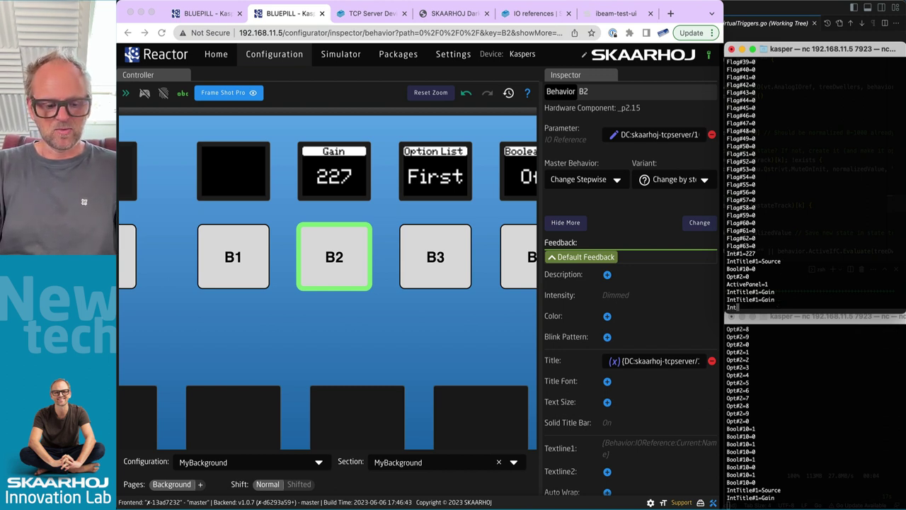
type("#1=")
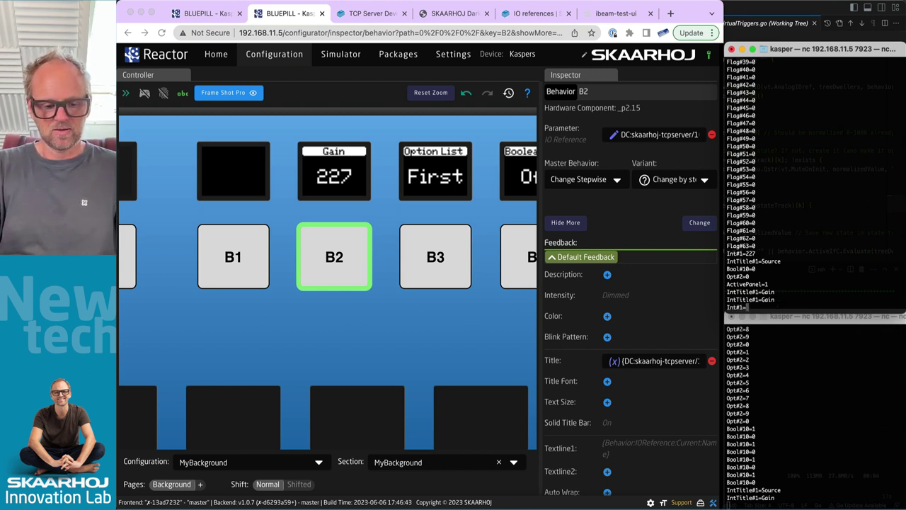
type("123")
key("BackSpace")
key("BackSpace")
key("BackSpace")
type("333")
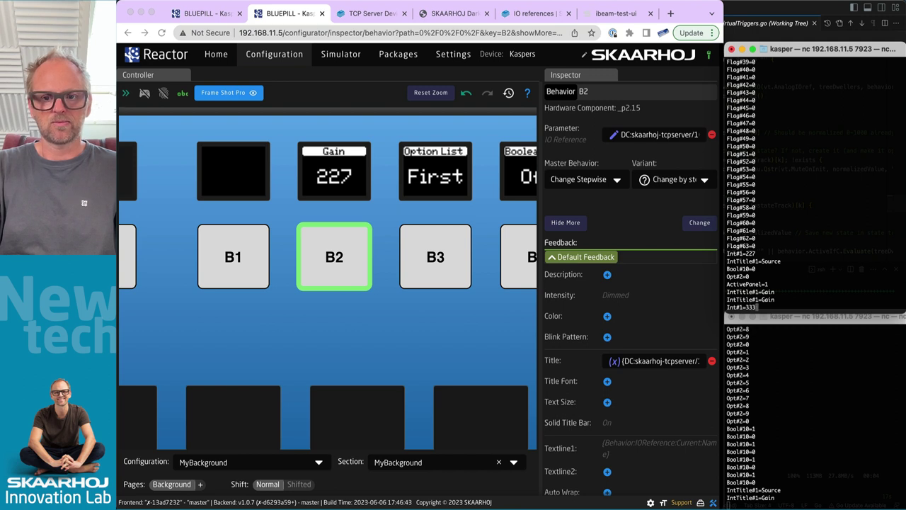
key("Return")
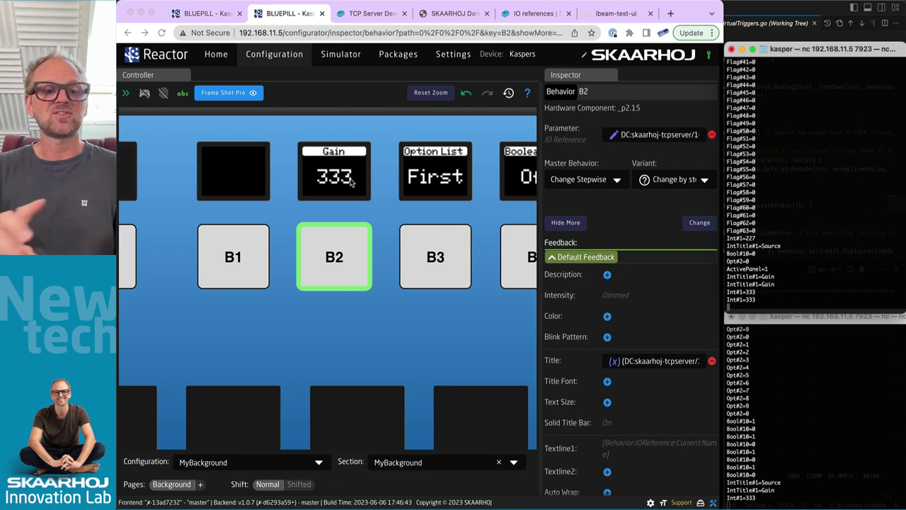
left_click(144, 93)
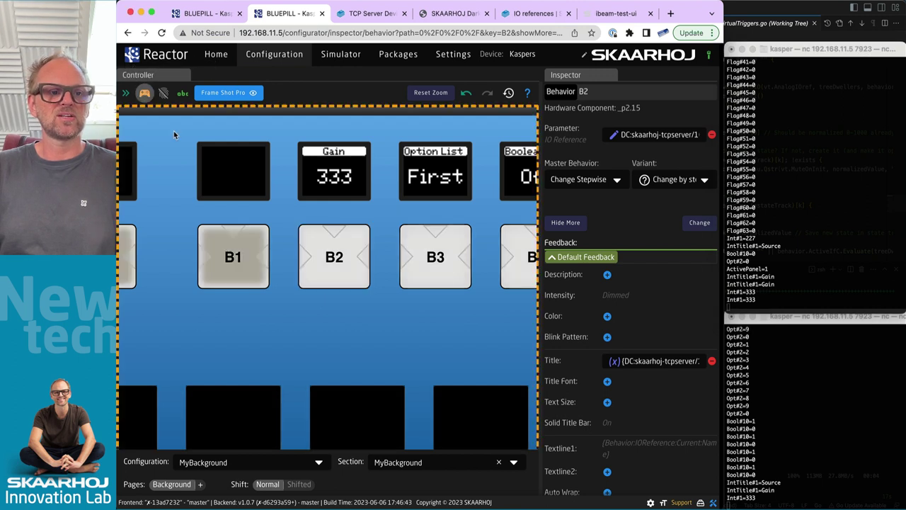
left_click_drag(343, 276, 342, 277)
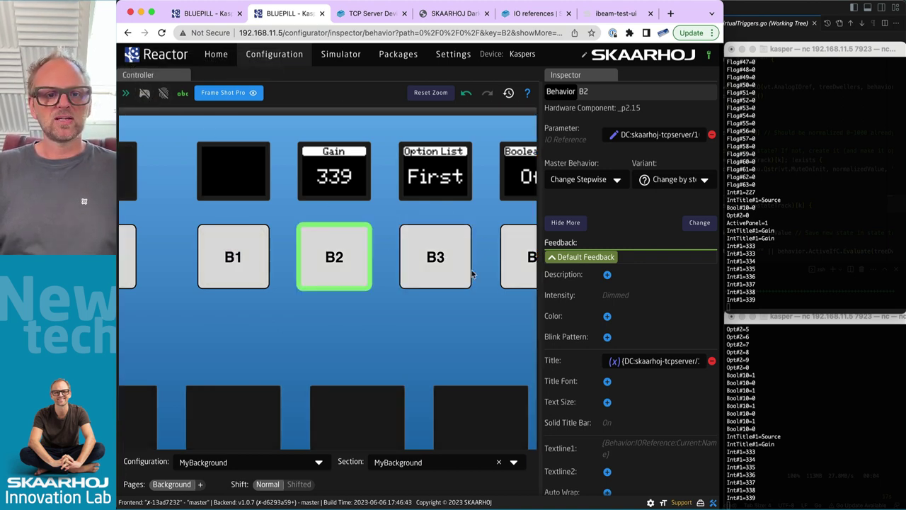
Make B3's Default Feedback title editable and point its dynamic value to the TCP Server device
left_click(451, 265)
left_click(567, 223)
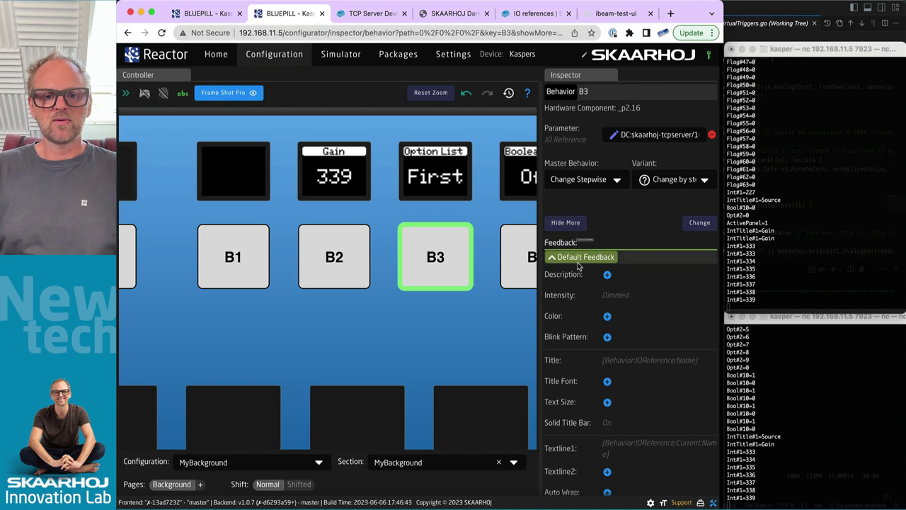
left_click(629, 362)
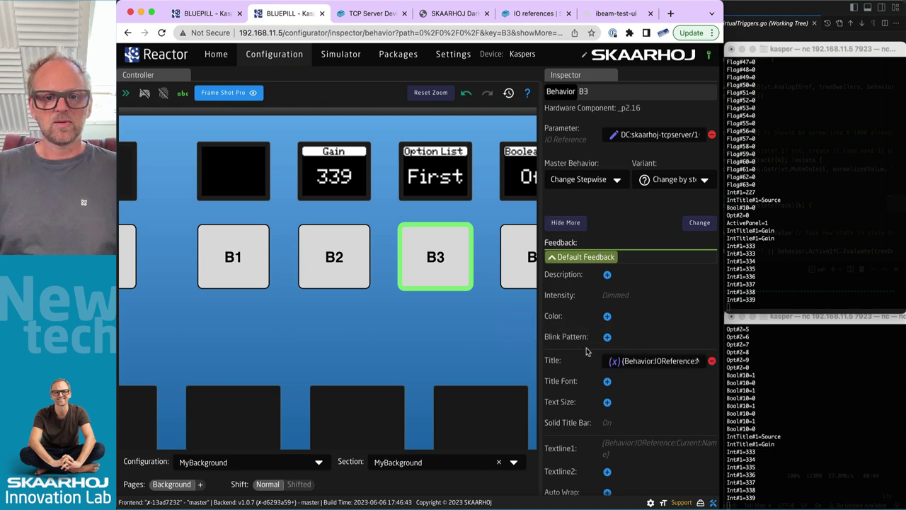
left_click(615, 362)
left_click(291, 284)
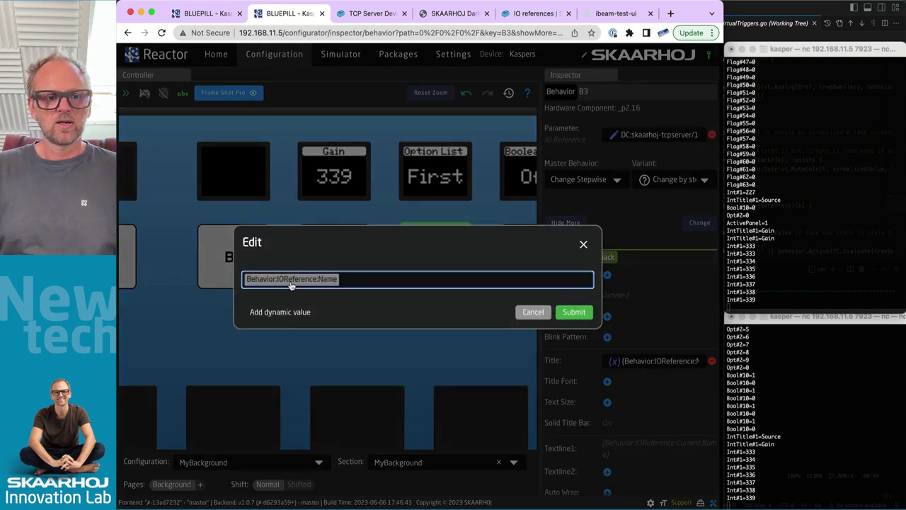
left_click(306, 247)
Choose the Option List Title parameter with number 2 for B3's title and submit the reference
left_click(328, 315)
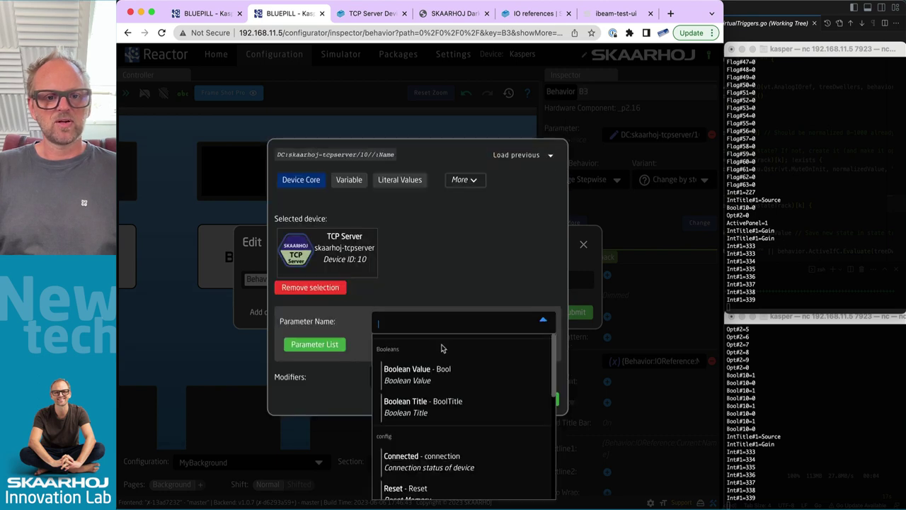
type("opt")
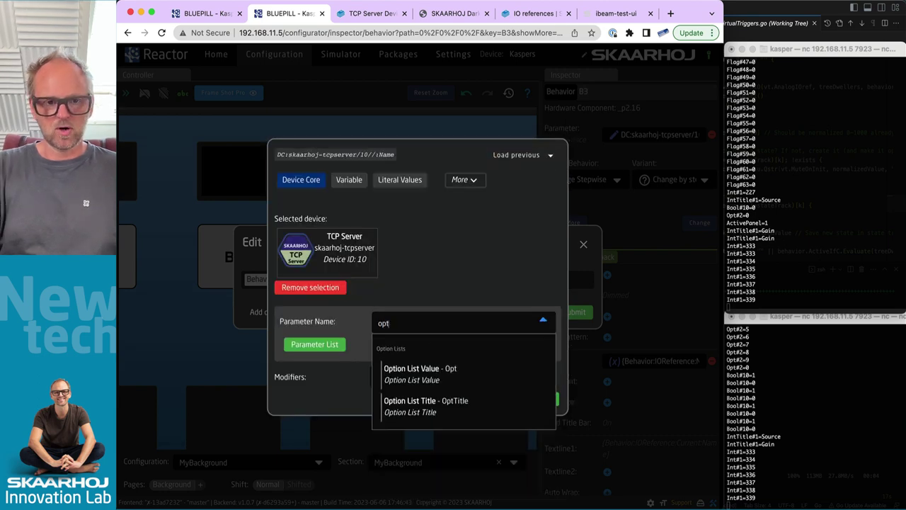
left_click(450, 405)
left_click(482, 343)
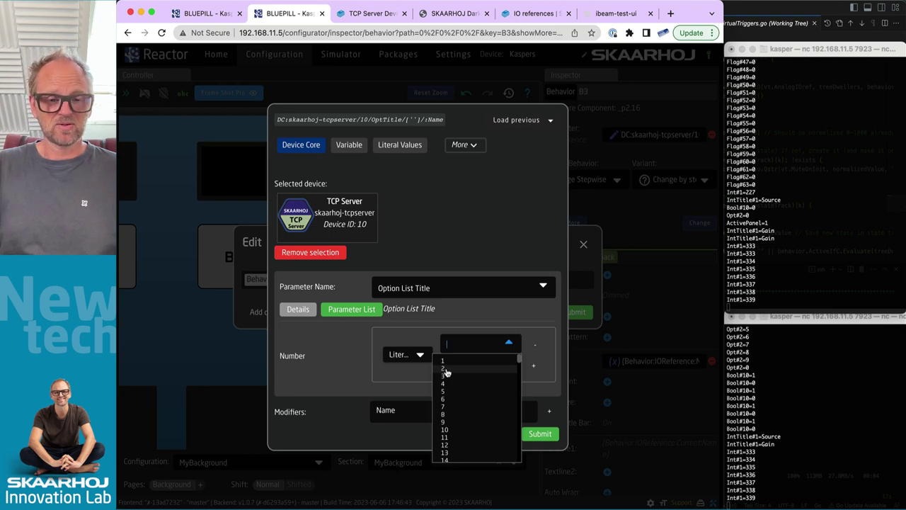
left_click(445, 369)
left_click(549, 436)
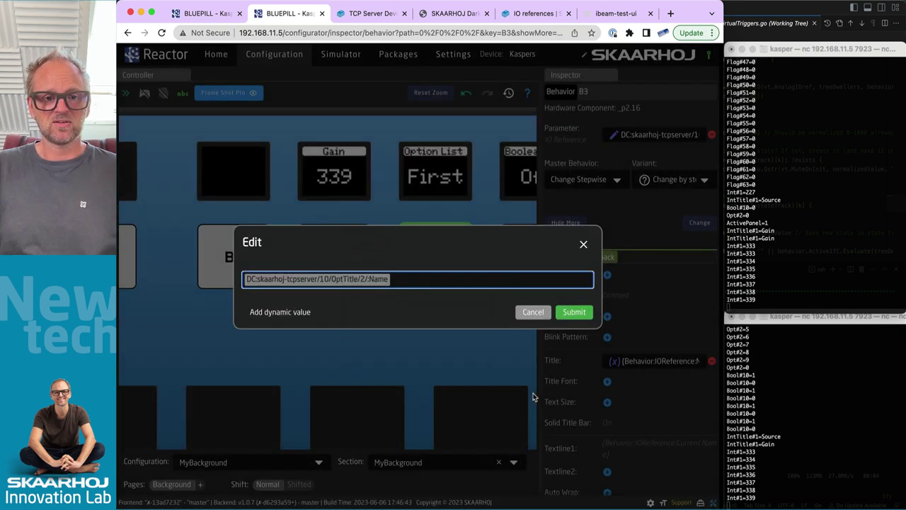
Remove the Name modifier from B3's title reference and submit the edited title
left_click(343, 285)
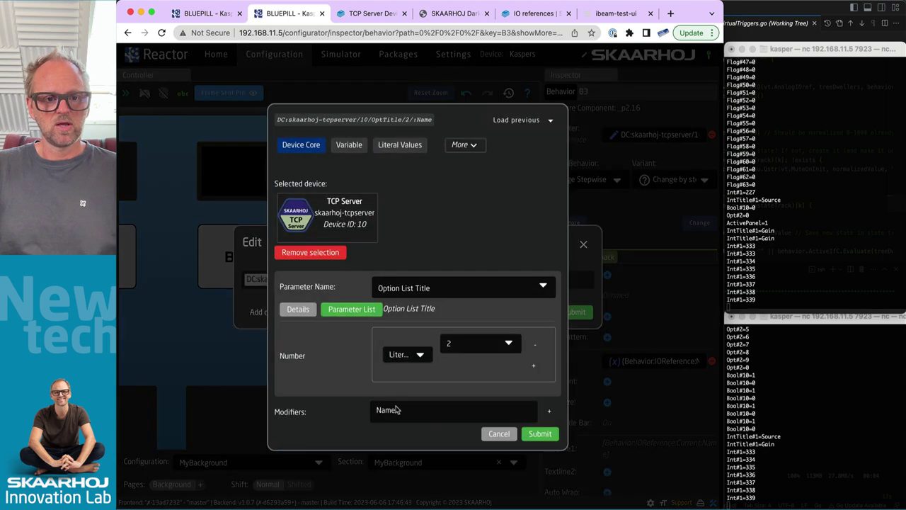
left_click_drag(398, 409, 354, 408)
key("BackSpace")
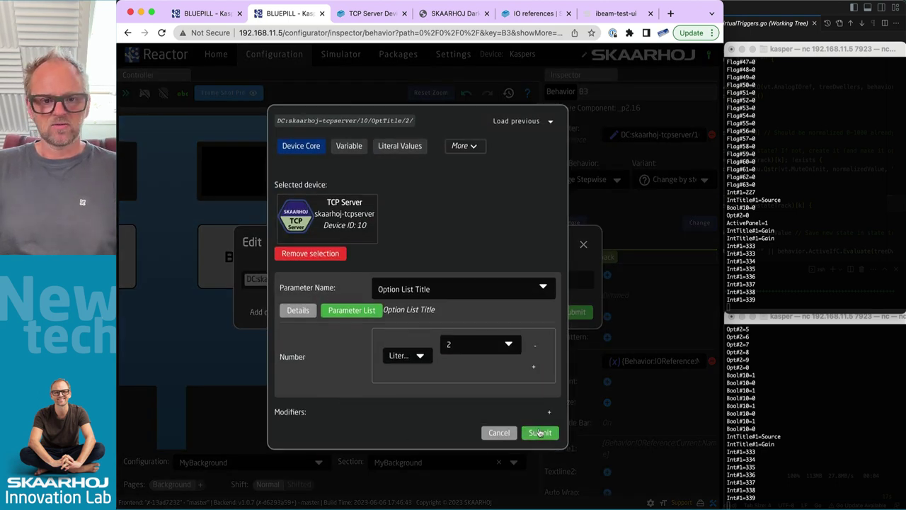
left_click(539, 433)
left_click(575, 313)
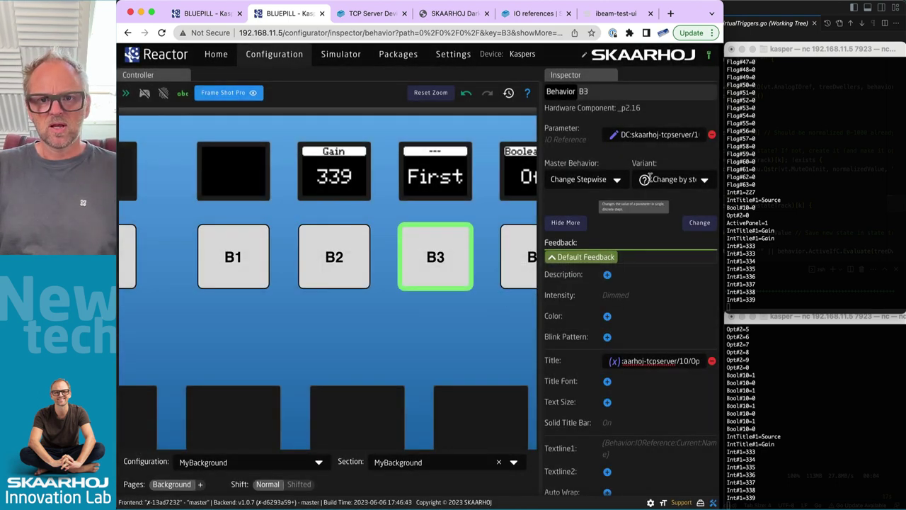
Compare the ends of B3's parameter reference and feedback title reference by highlighting them
left_click_drag(671, 134, 700, 133)
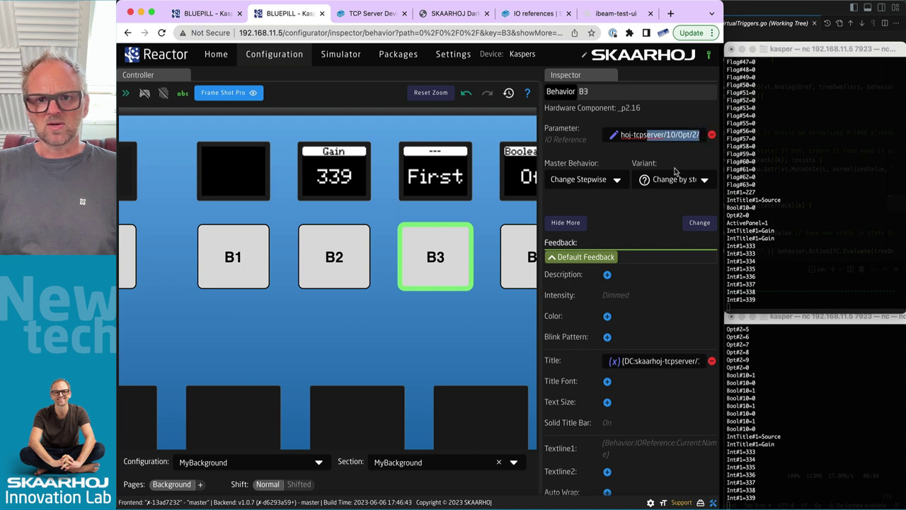
left_click_drag(671, 362, 692, 371)
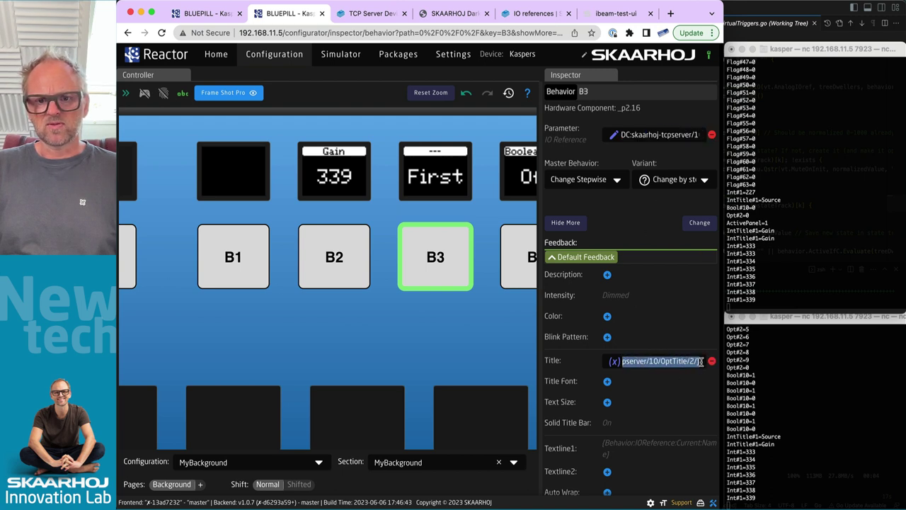
left_click(708, 135)
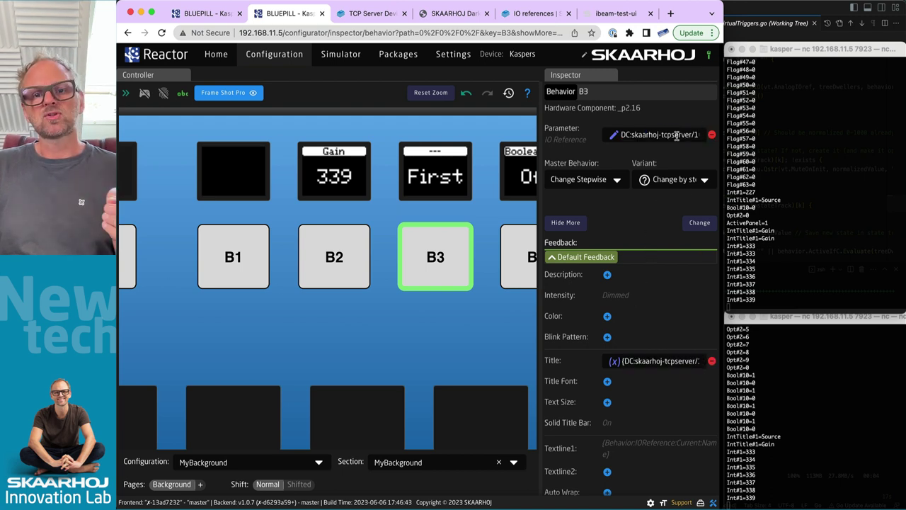
left_click_drag(674, 135, 715, 138)
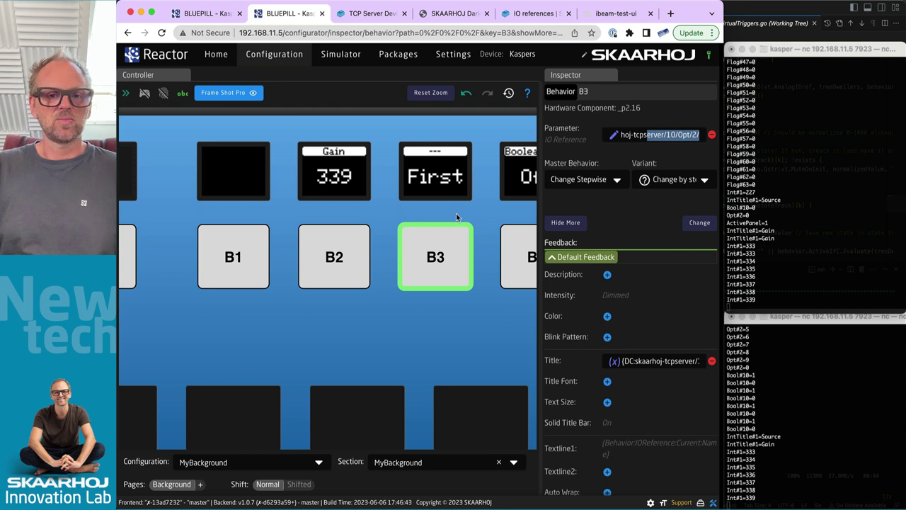
Set the title of option list 2 by sending OptTitle#2=OptList from the upper Terminal client
left_click(878, 255)
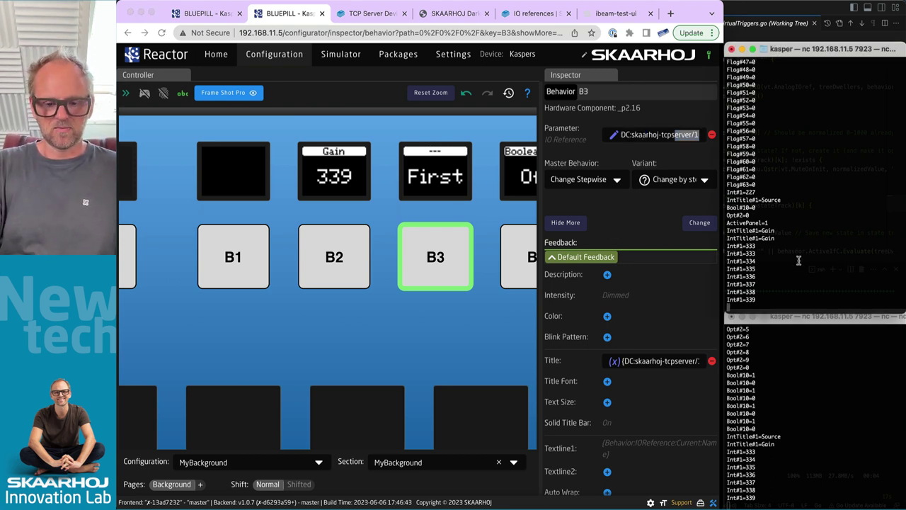
type("OptTitl")
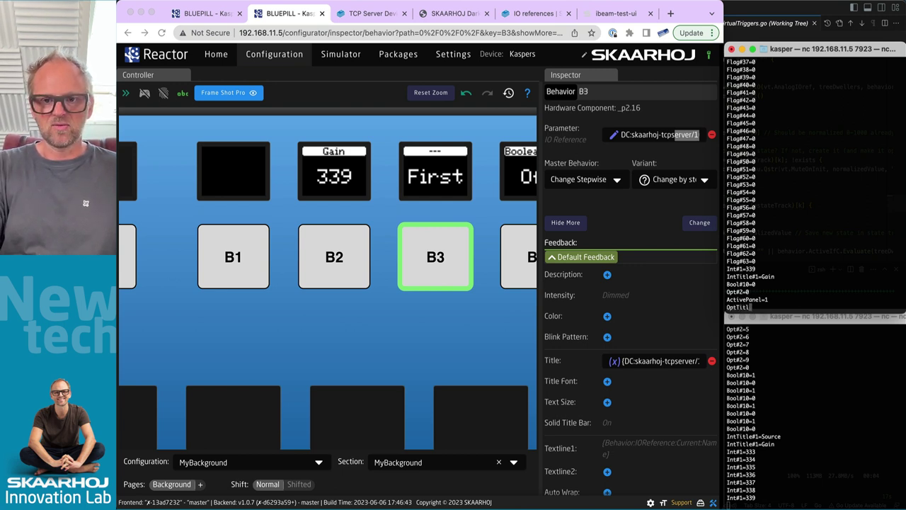
type("e#2=")
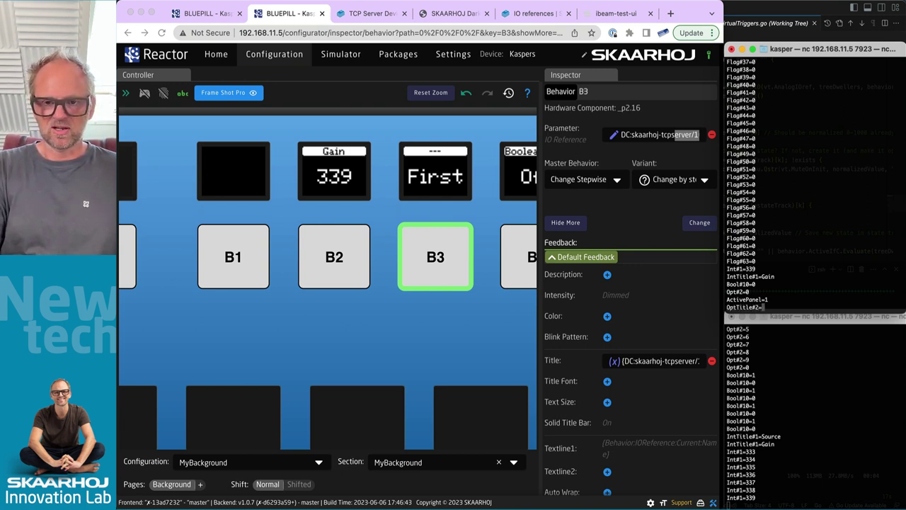
type("0ptList")
key("Return")
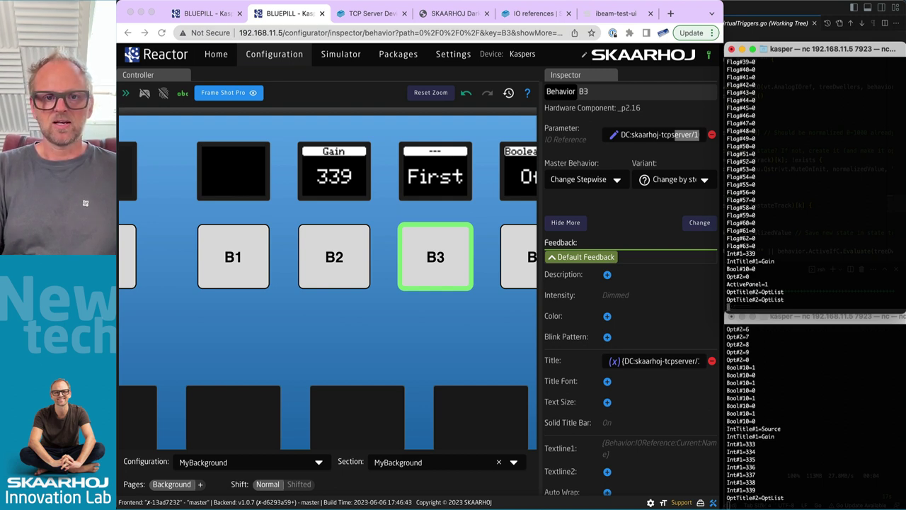
Switch back to Terminal and list the TCP Server's commands with help in the upper client
key("super+h")
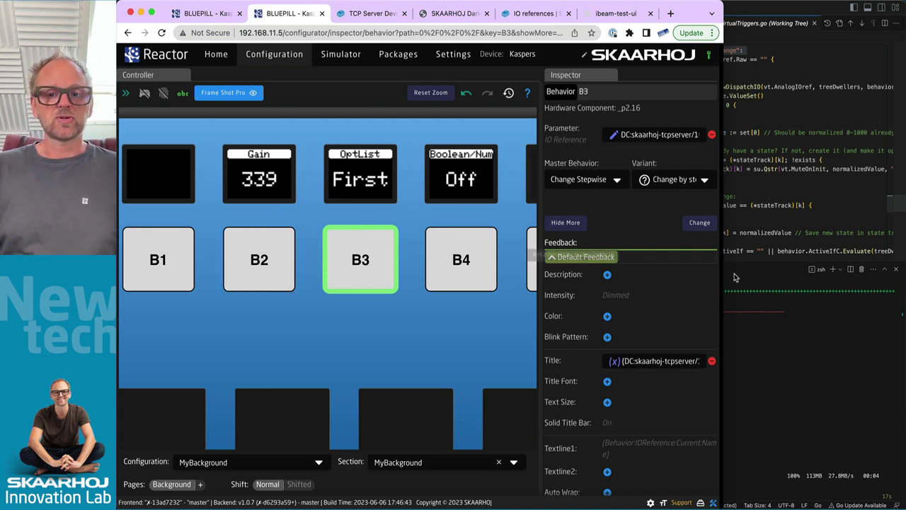
key("super+Tab")
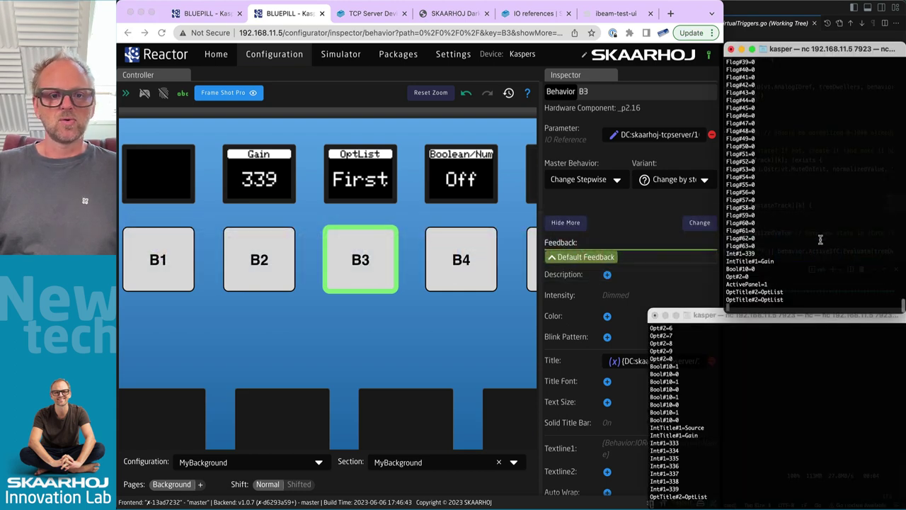
type("Int#1")
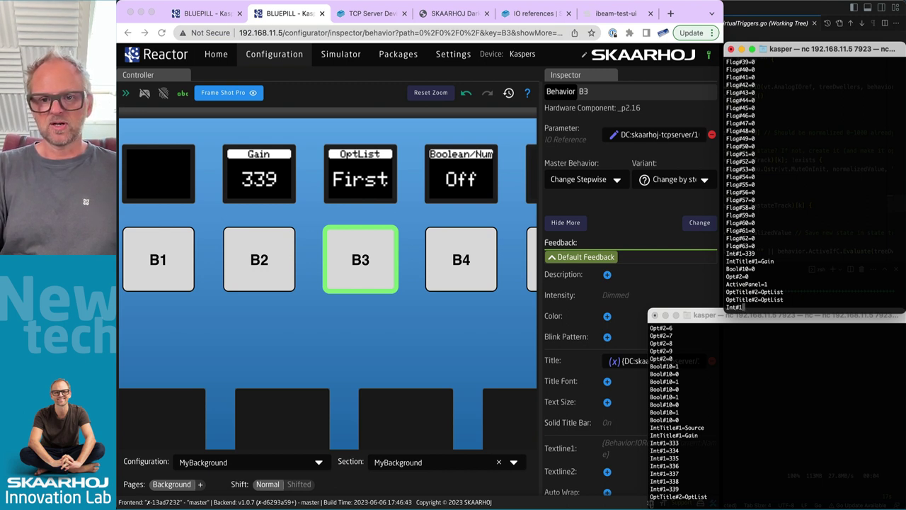
key("BackSpace")
key("BackSpace")
key("BackSpace")
type("help")
key("Return")
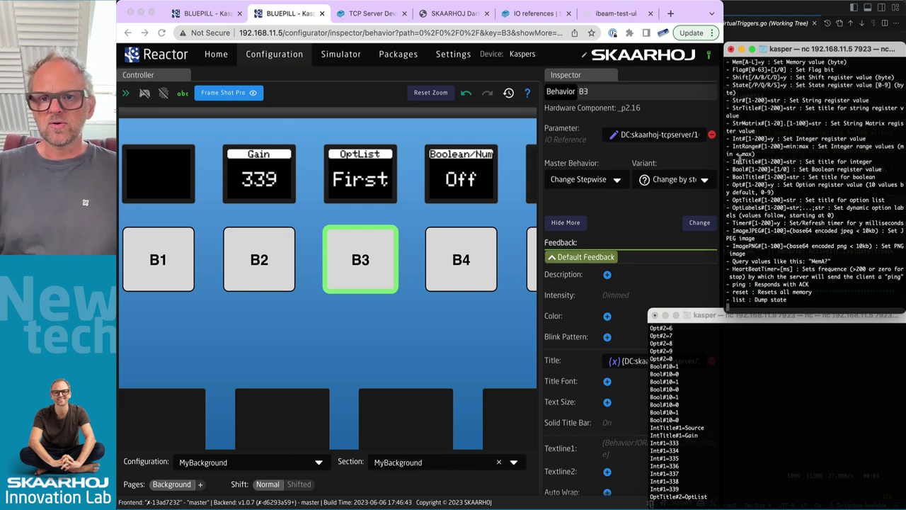
Widen the upper Terminal window and highlight the IntRange command's min:max syntax in the help text
left_click_drag(723, 169, 644, 185)
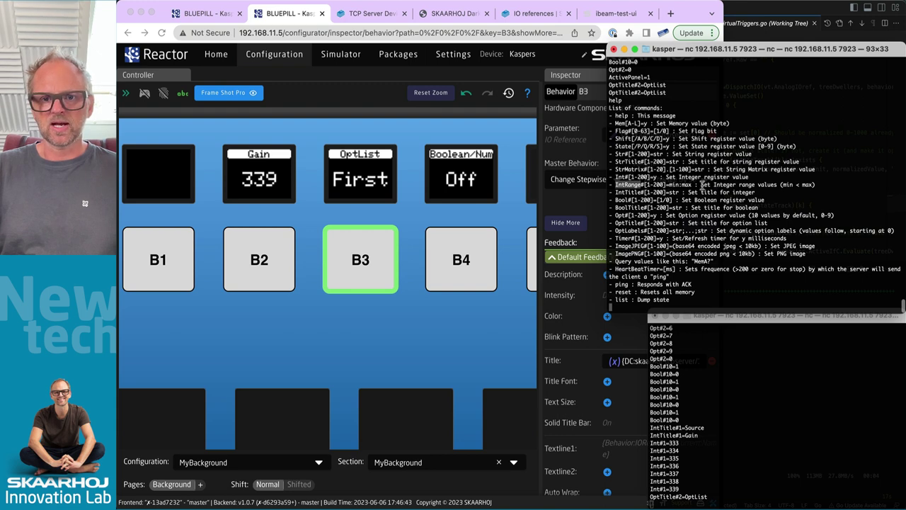
left_click_drag(669, 184, 692, 185)
left_click_drag(671, 47, 786, 44)
Set the range of integer 1 by sending IntRange#1=-4:10 from the upper Terminal client
type("IntRan")
key("BackSpace")
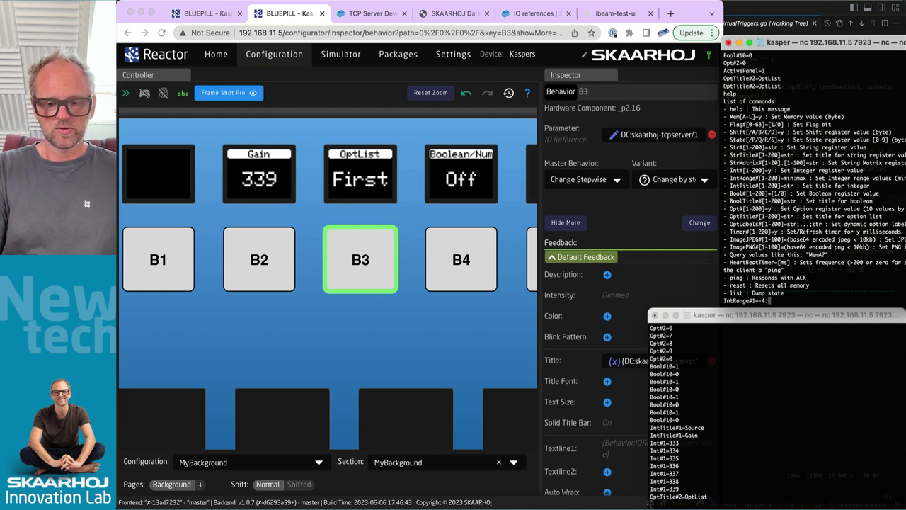
type("10")
key("Return")
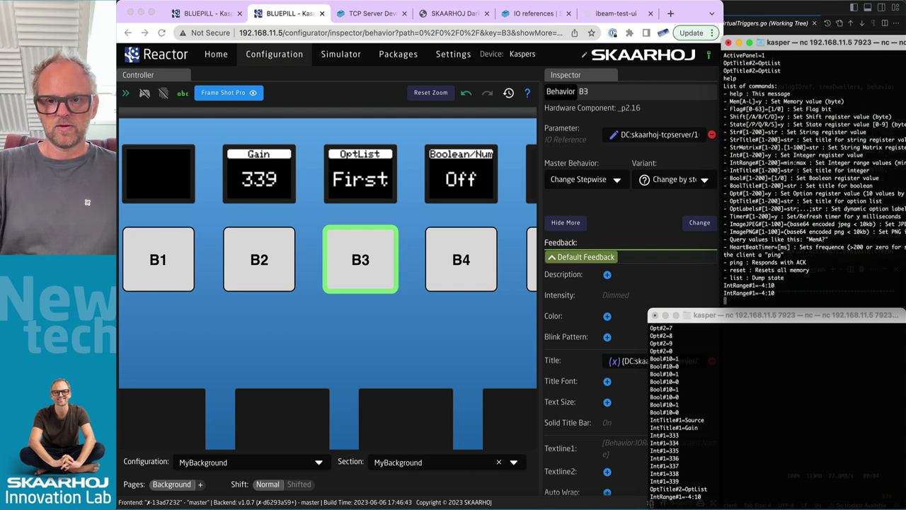
Dump the TCP Server's state with list in the upper client and highlight the Int#1 through OptTitle#2 entries
type("list")
key("Return")
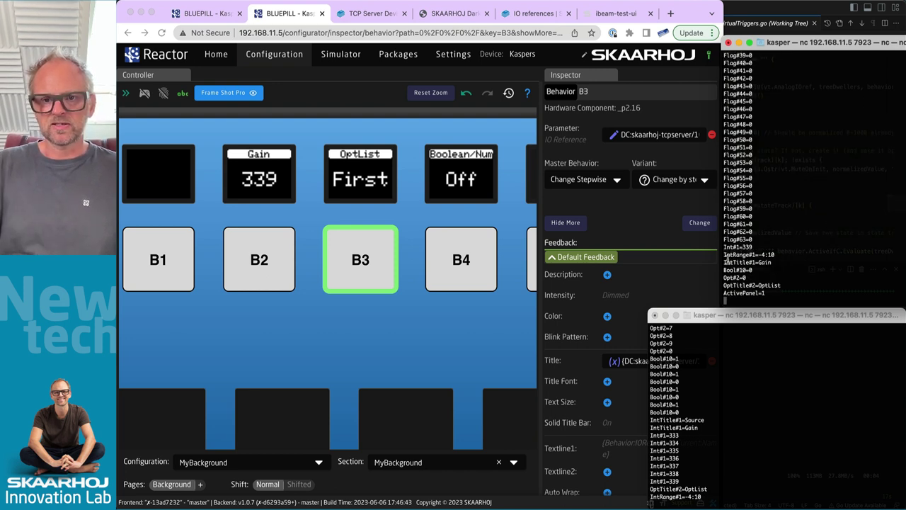
left_click_drag(723, 247, 784, 285)
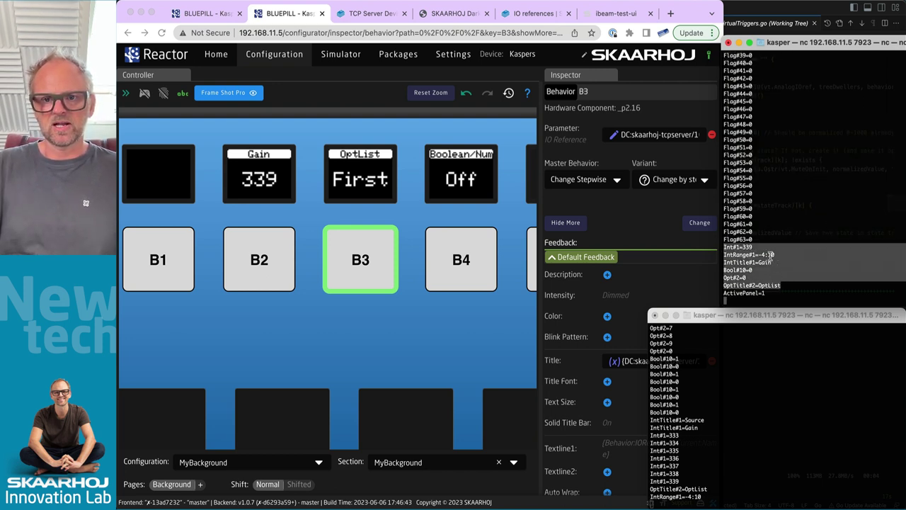
Return to Reactor, enable simulation mode, and step the Gain value on B2 down to its minimum of -4
left_click(266, 259)
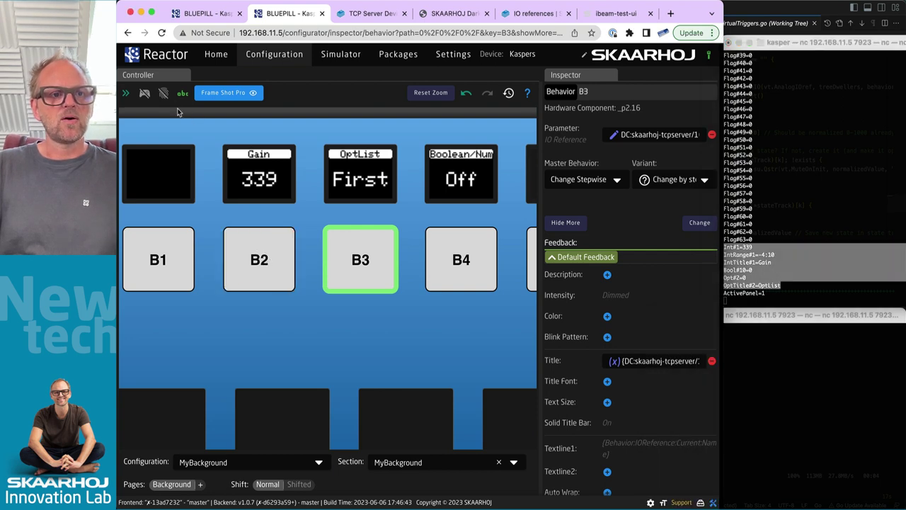
left_click(144, 93)
left_click(266, 284)
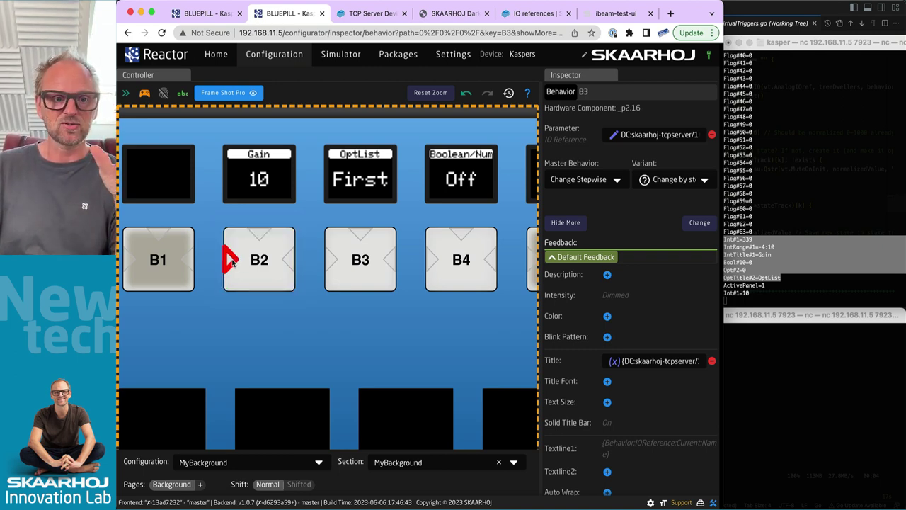
left_click(230, 261)
left_click(230, 261)
left_click(231, 261)
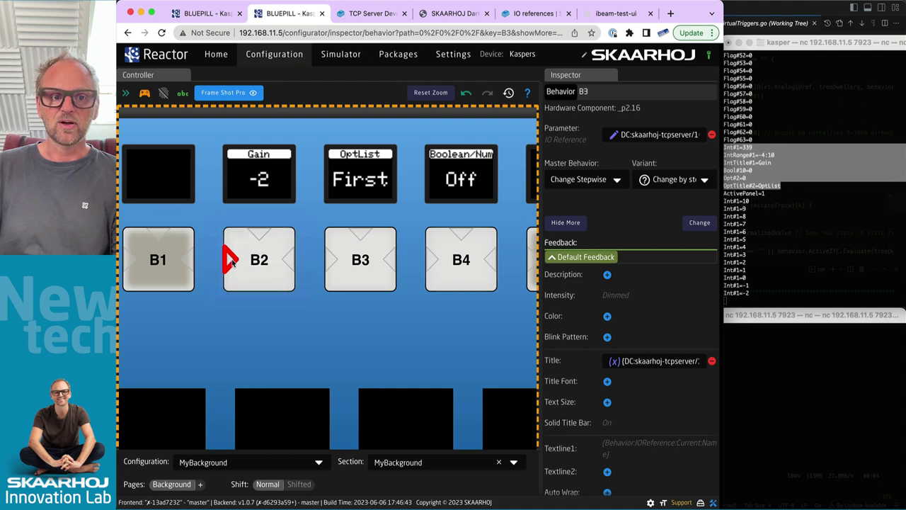
left_click(230, 261)
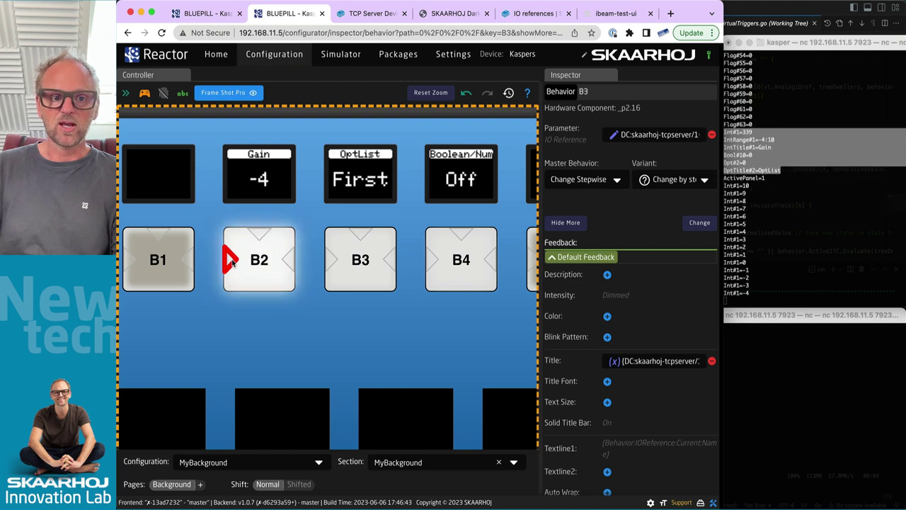
Step the simulated Gain value on B2 up to its maximum of 10
left_click(287, 261)
left_click(287, 261)
left_click(286, 260)
left_click(287, 261)
left_click(286, 261)
left_click(287, 261)
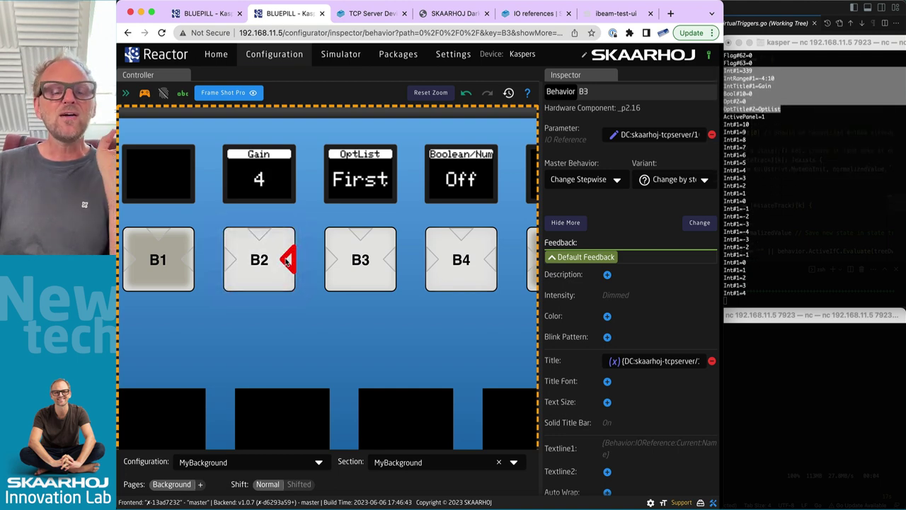
left_click(287, 261)
left_click(286, 260)
left_click(287, 261)
left_click(286, 261)
left_click(287, 261)
left_click(286, 261)
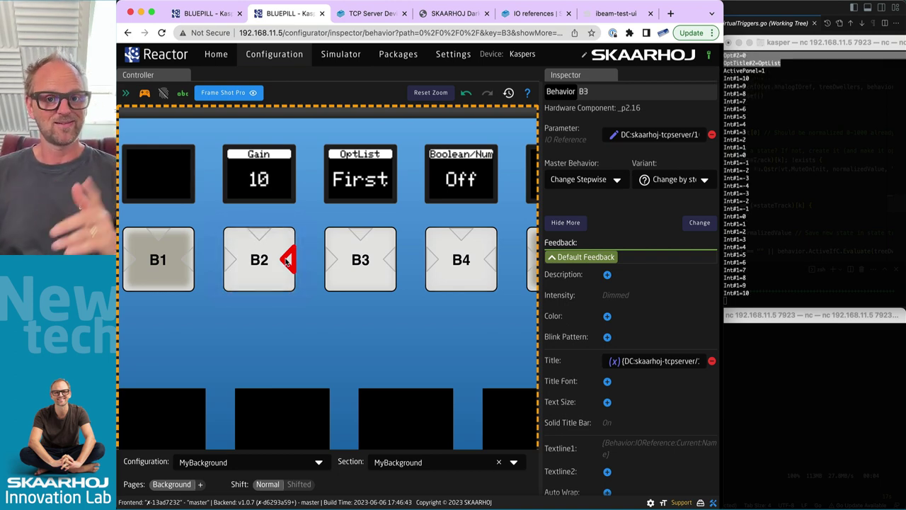
Switch back to Terminal, list the server's commands with help, and highlight the OptLabels command name
key("super+Tab")
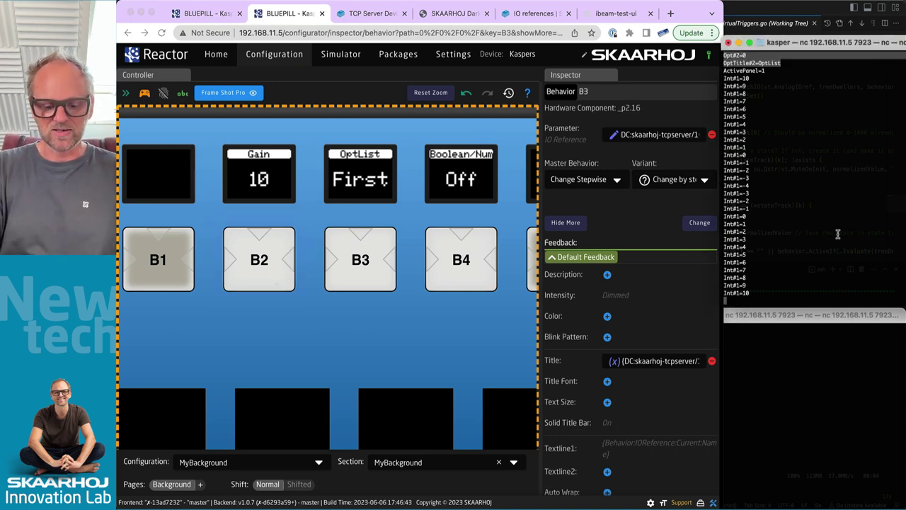
type("0")
key("BackSpace")
type("help")
key("Return")
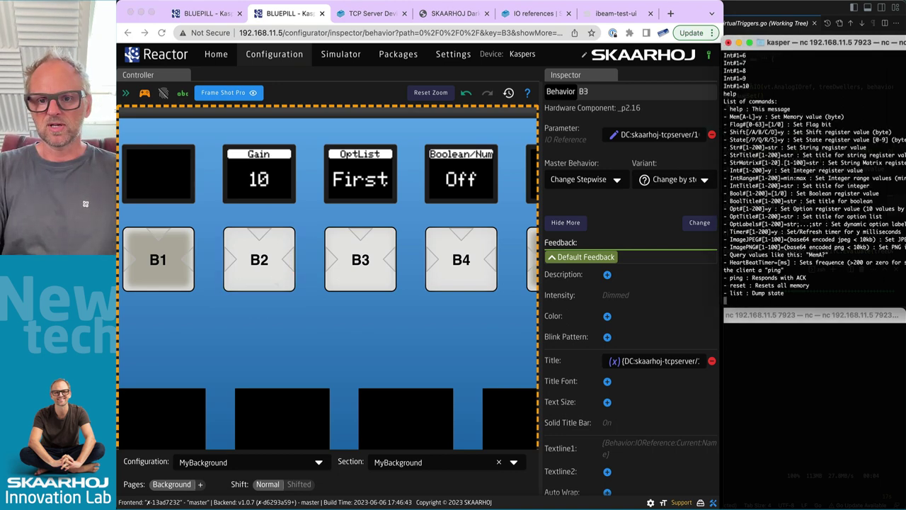
double_click(746, 224)
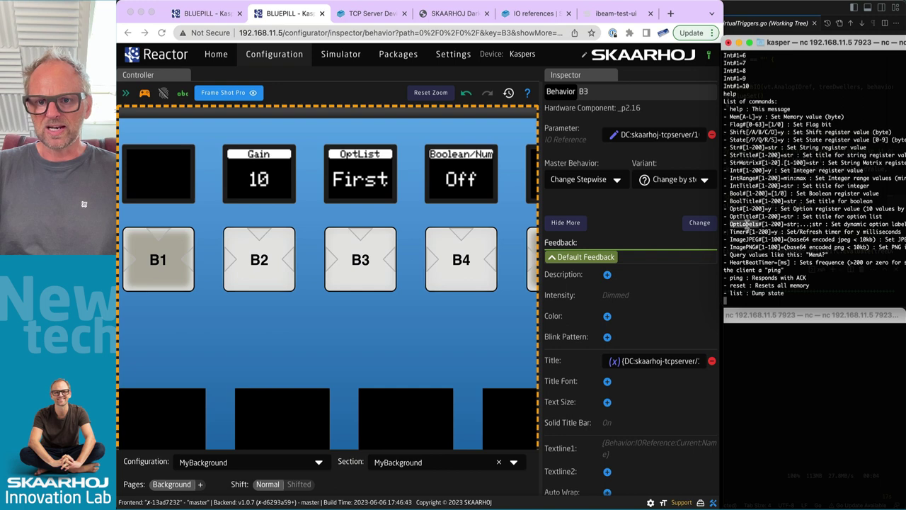
Set the option labels of list 2 by sending OptLabels#2=Red;Green;Blue;Amber;White from the upper Terminal client
type("OptLabels")
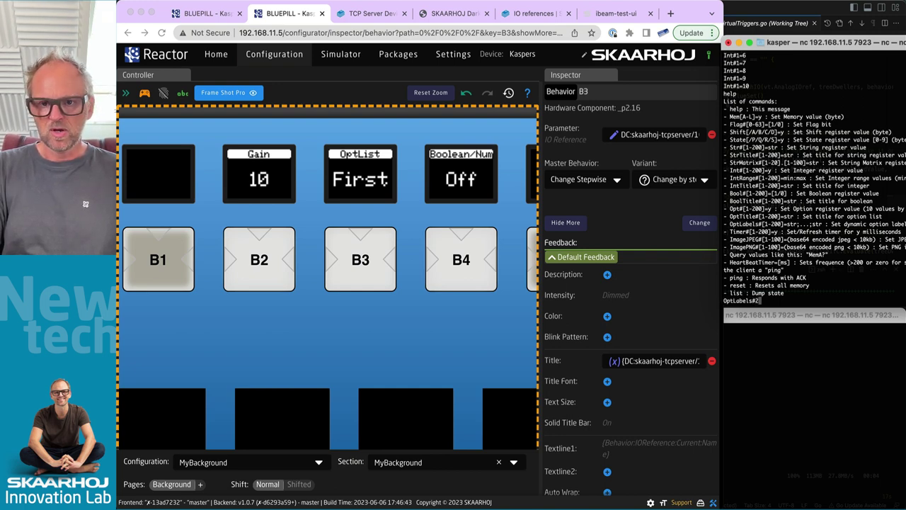
type("#2=")
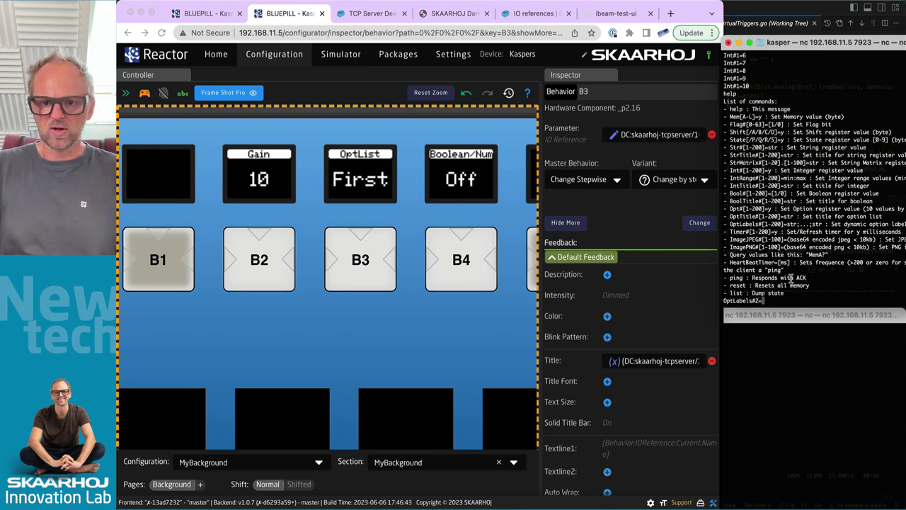
type("Red;Green")
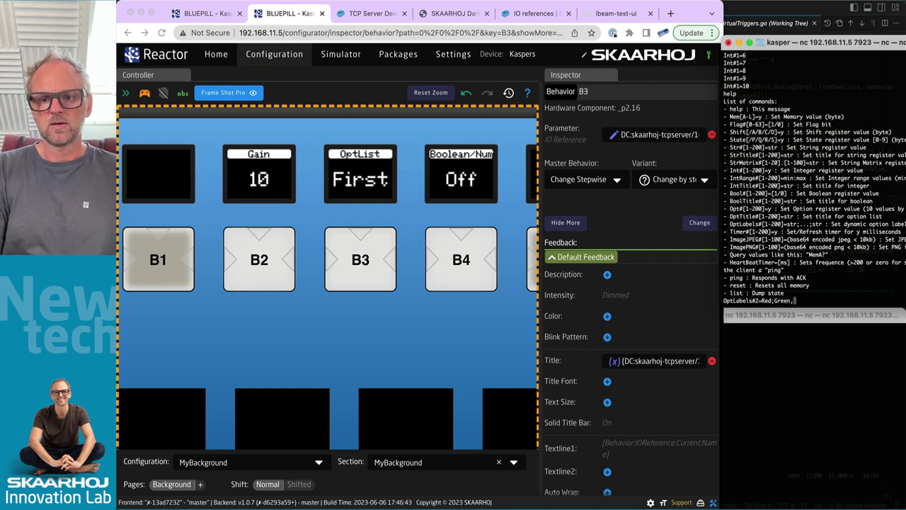
type(";Blue;Amber;White")
key("Return")
Dump the server state again with list and highlight the Opt#2 entry
type("list")
key("Return")
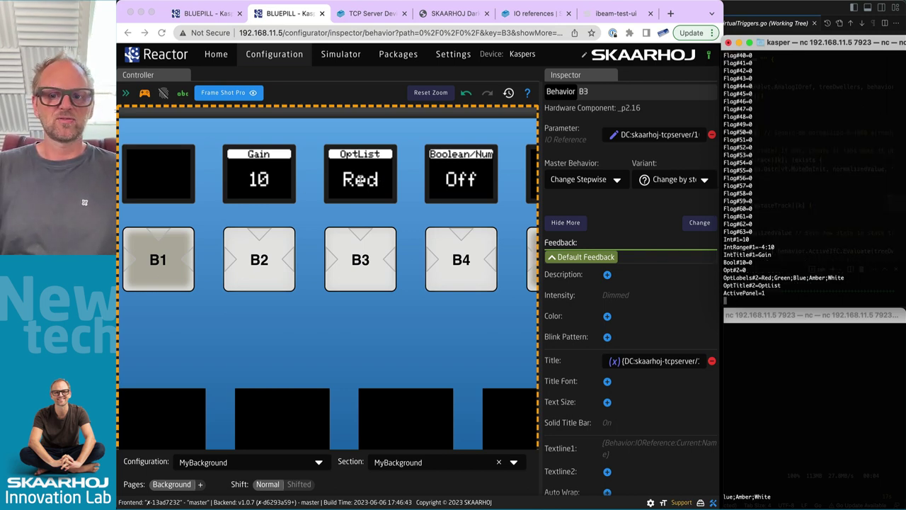
left_click_drag(749, 270, 725, 271)
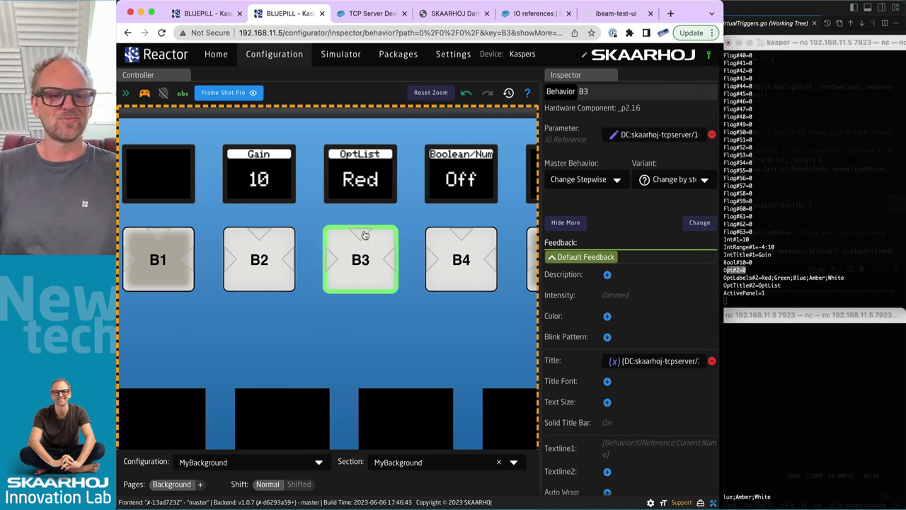
Return to Reactor and cycle the simulated OptList button B3 through its color labels, ending on Green
left_click(364, 259)
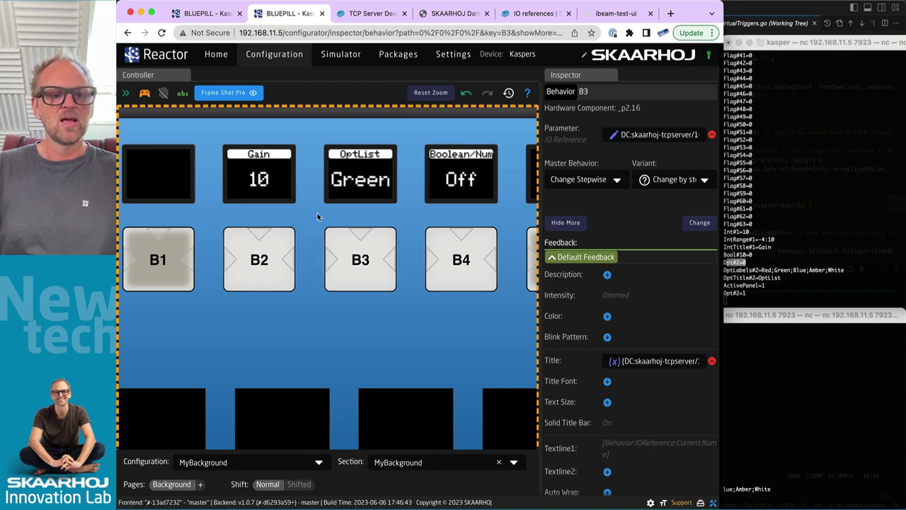
left_click(366, 267)
left_click(366, 267)
left_click(367, 269)
left_click(368, 269)
left_click(368, 271)
left_click(368, 269)
left_click(367, 269)
left_click(367, 269)
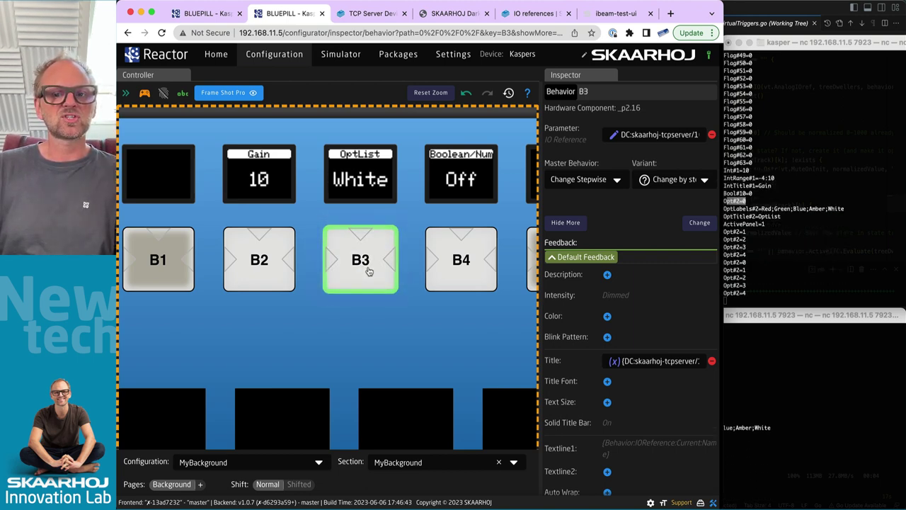
left_click(367, 269)
left_click(368, 269)
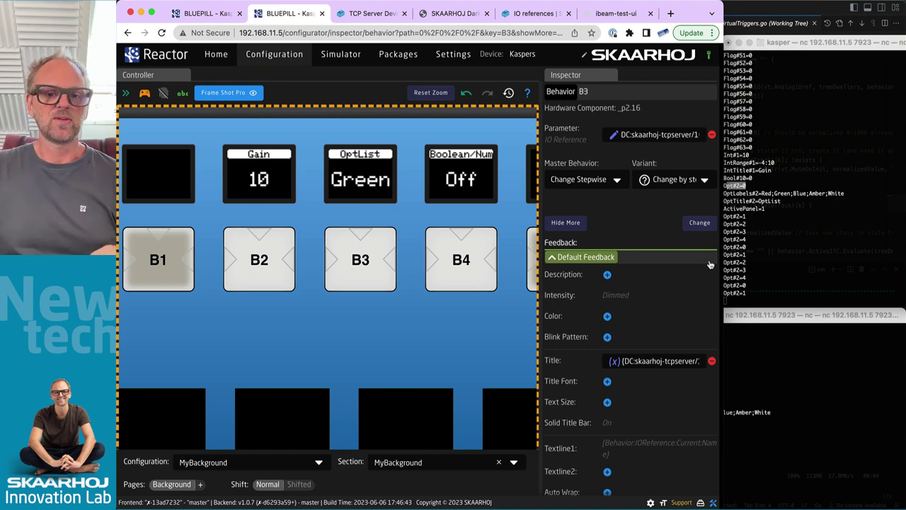
left_click(390, 260)
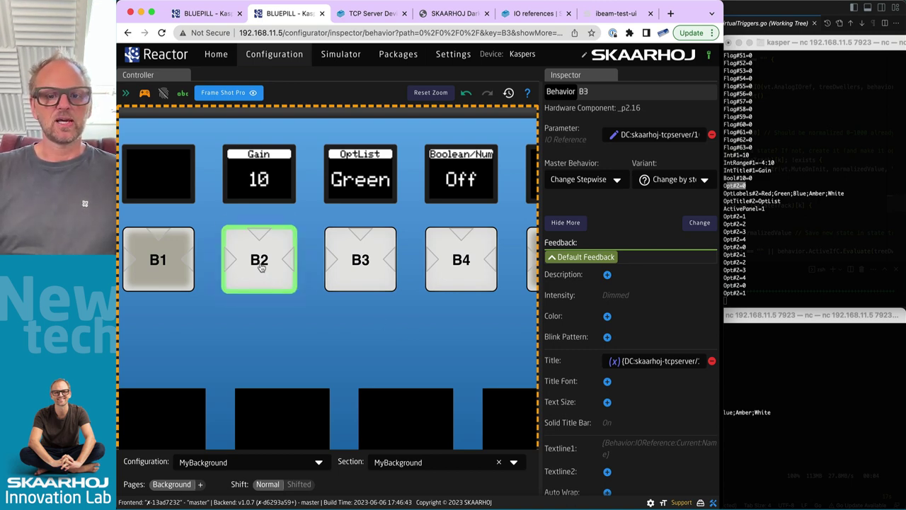
Turn off simulation mode and select button B2 on the Frame Shot Pro controller
left_click(145, 92)
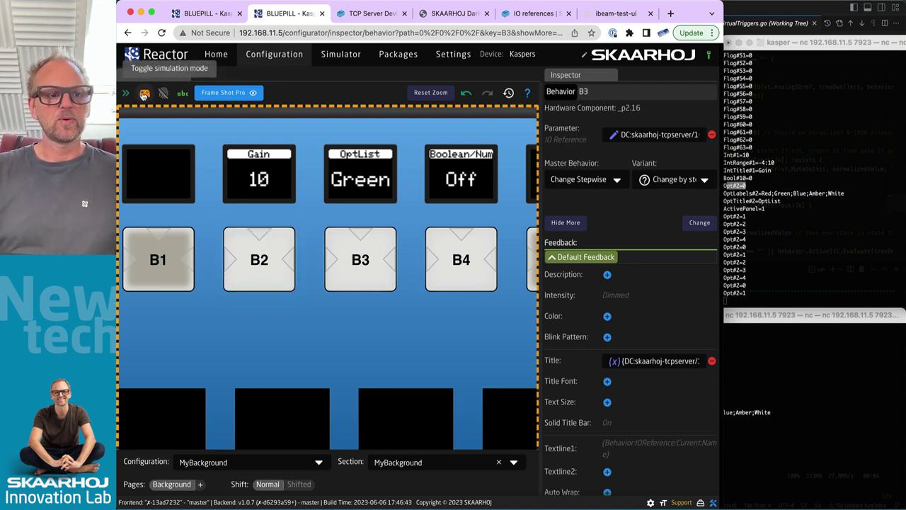
left_click(260, 286)
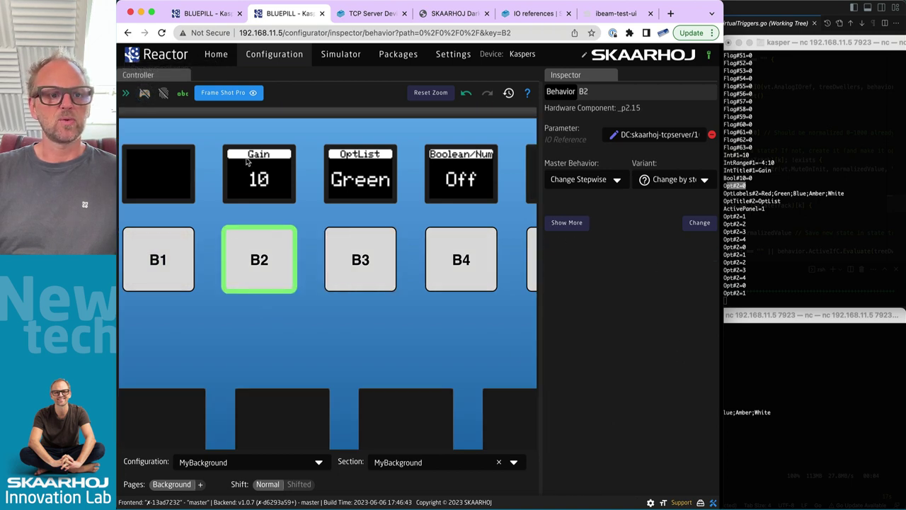
scroll(220, 266, "down", 3)
left_click_drag(231, 211, 308, 204)
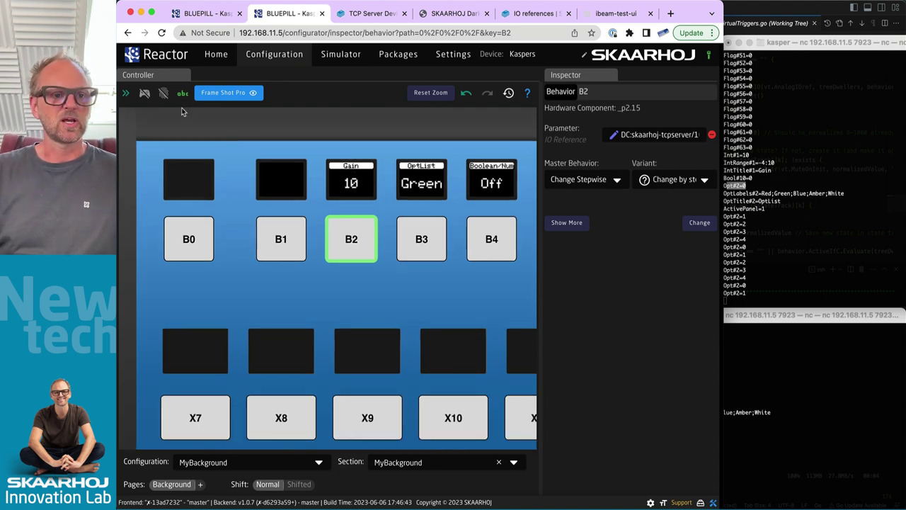
Show the configuration tree, expand Frame Shot Pro Configuration, and open the MyBackground layer for inspection
left_click(128, 96)
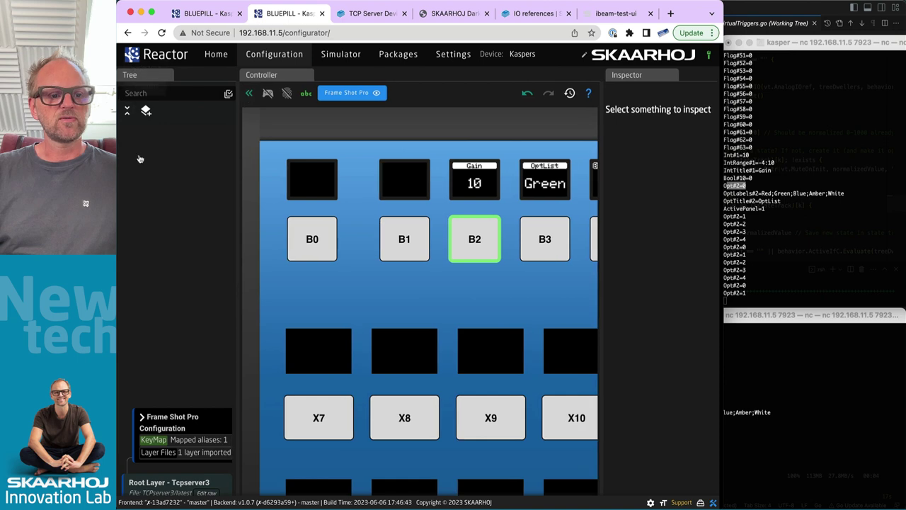
left_click(140, 418)
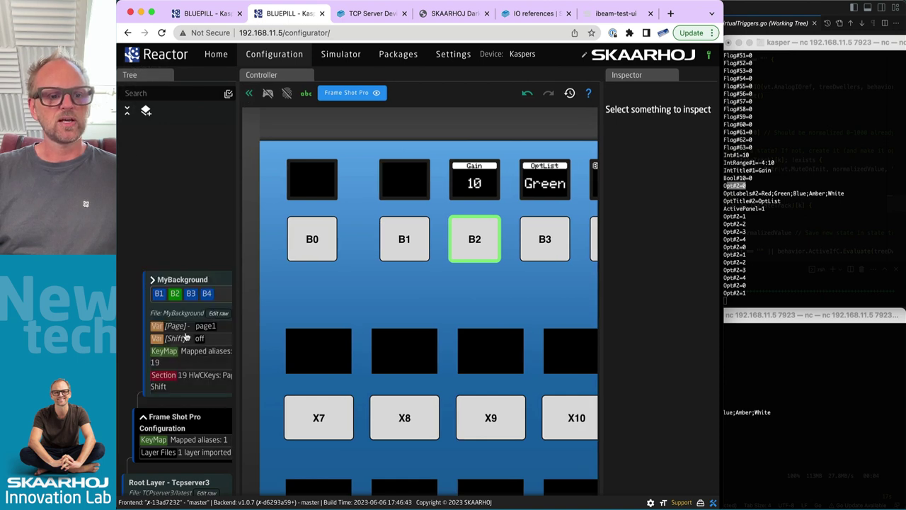
left_click(206, 280)
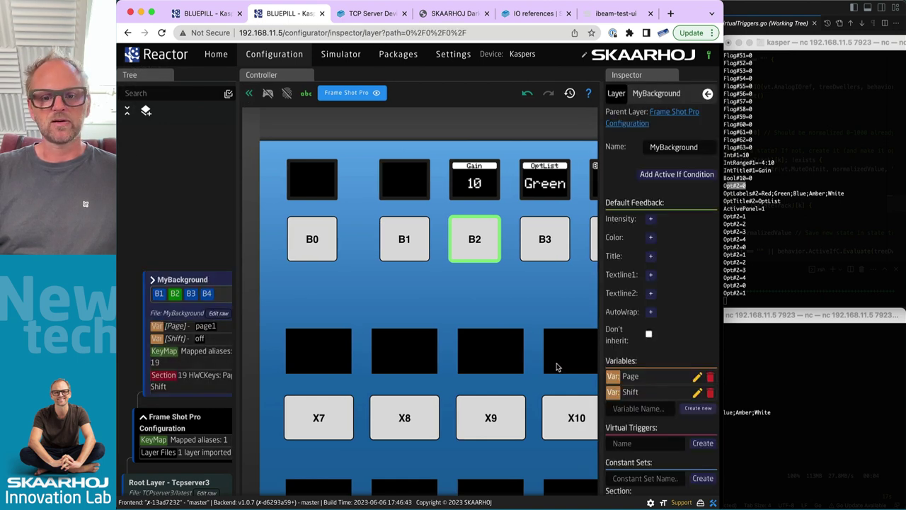
Examine the master behavior libraries available for import into the MyBackground layer without choosing one
scroll(636, 442, "down", 3)
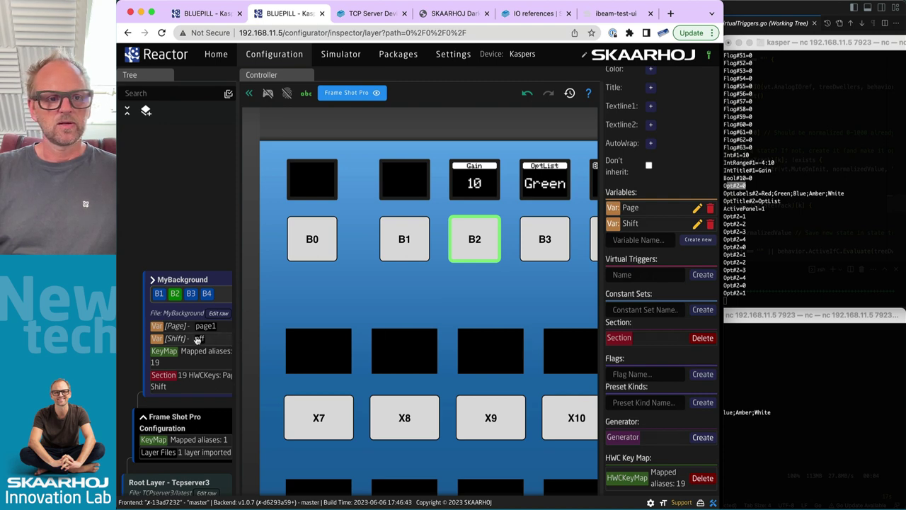
scroll(670, 448, "down", 5)
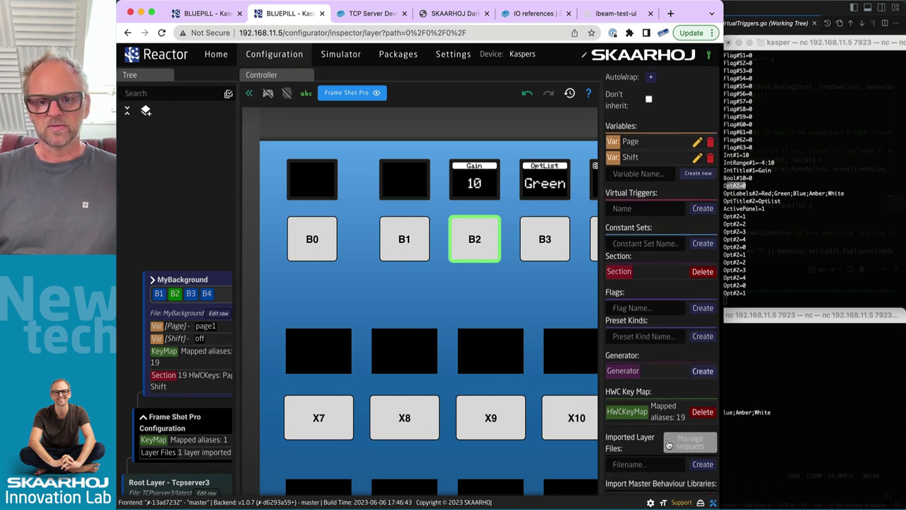
left_click(672, 415)
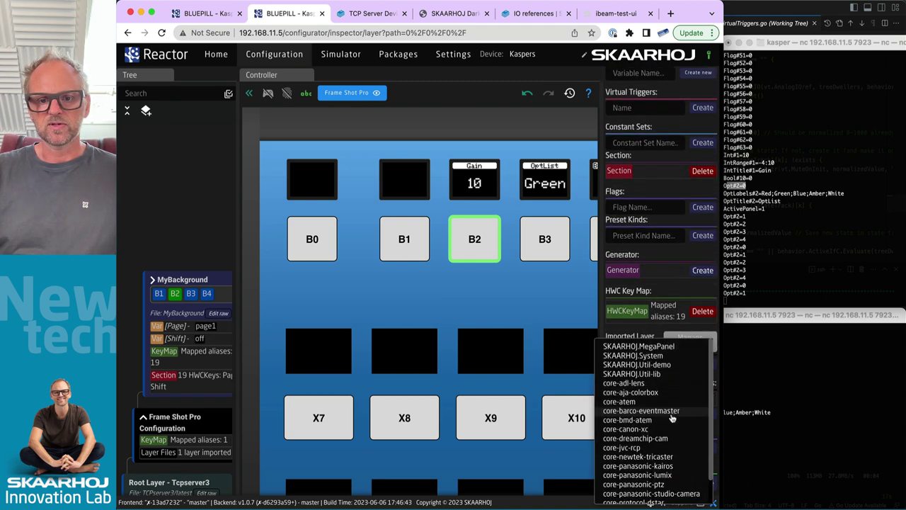
key("Escape")
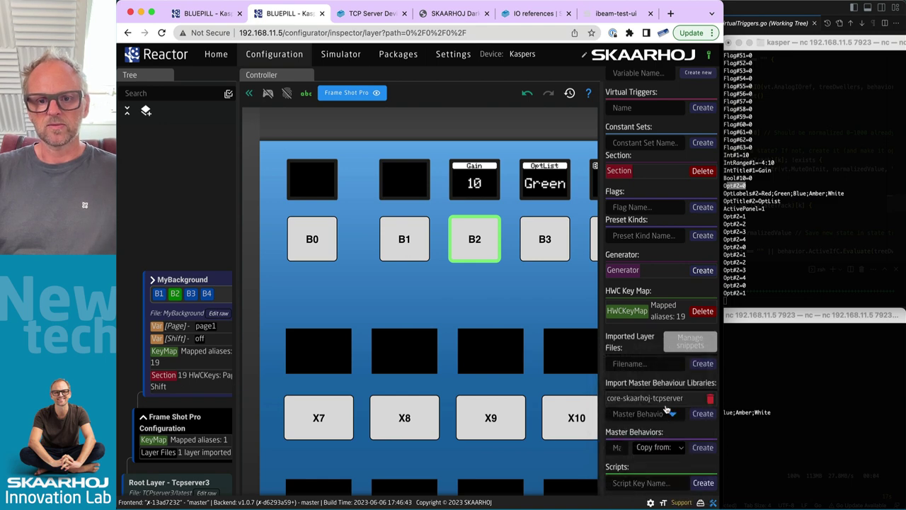
Create a master behavior named TCPServerInteger in the MyBackground layer, copied from the behavior of button B2
left_click_drag(604, 338, 492, 354)
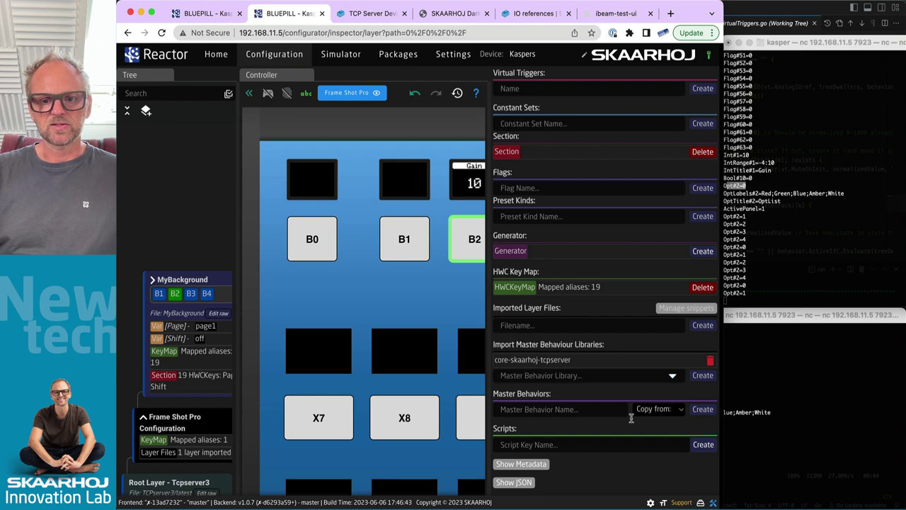
left_click(675, 411)
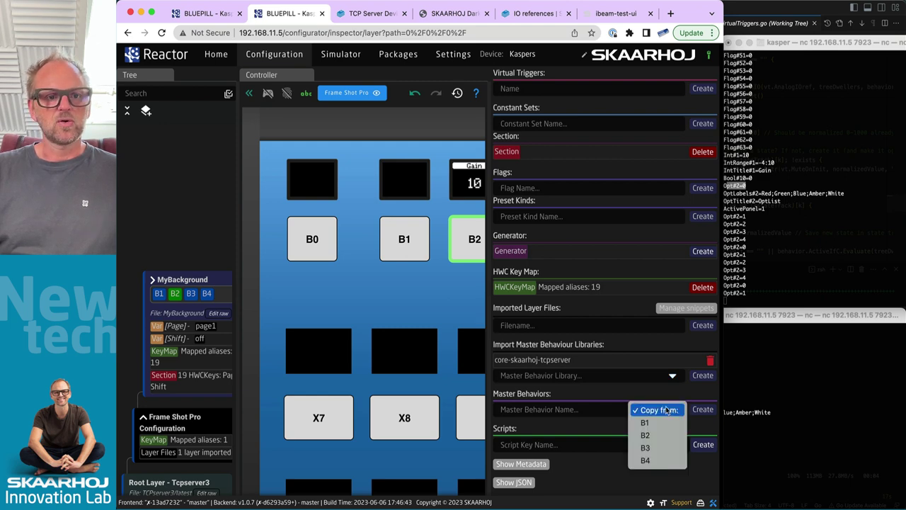
key("Down")
key("Down")
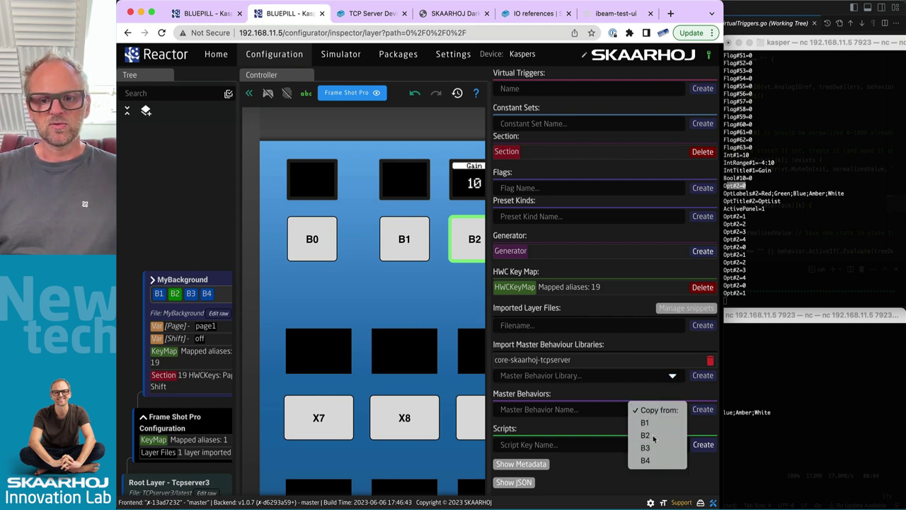
key("Return")
left_click(543, 409)
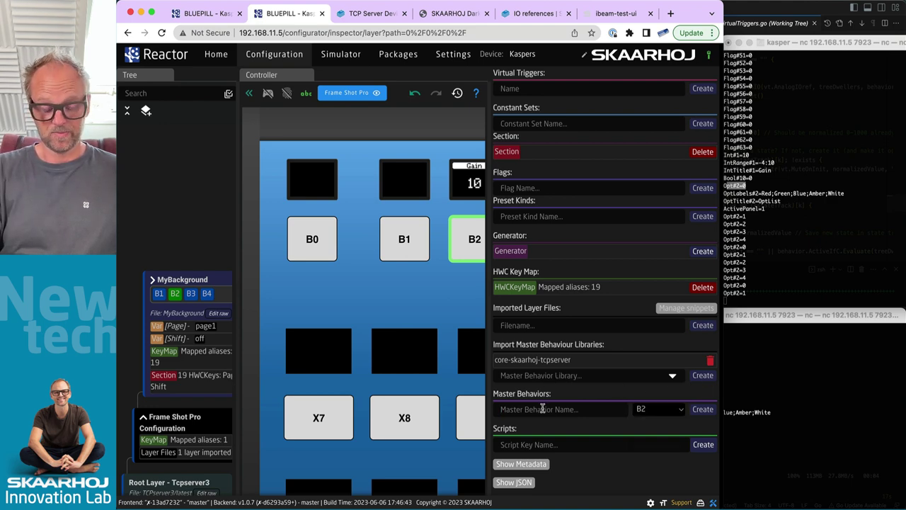
type("TCP")
key("BackSpace")
key("BackSpace")
type("rverInteger")
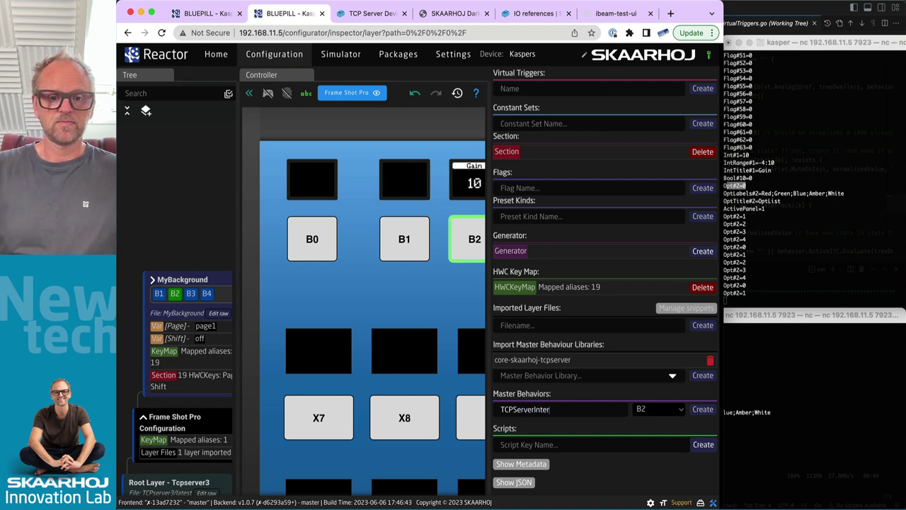
left_click(703, 410)
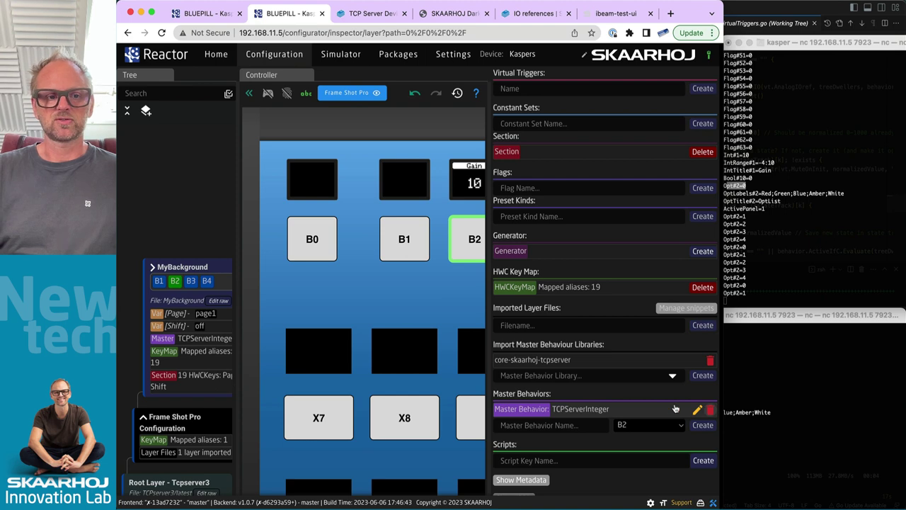
Inspect the full settings of the TCPServerInteger master behavior and the register reference in its parameter, without changing them
left_click(195, 339)
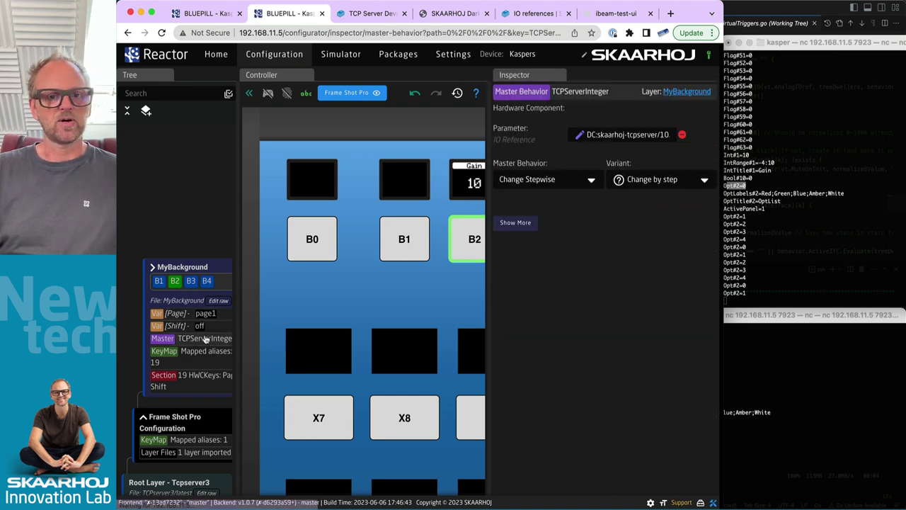
left_click(518, 223)
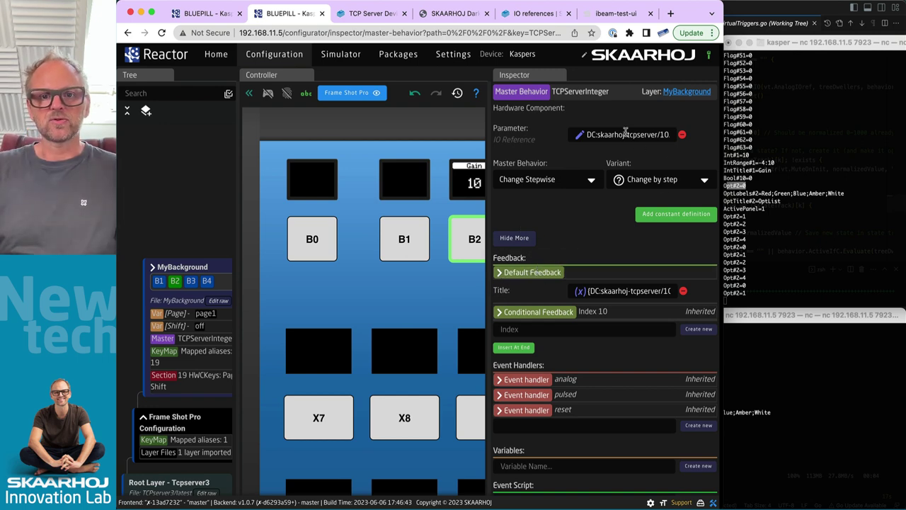
left_click(580, 137)
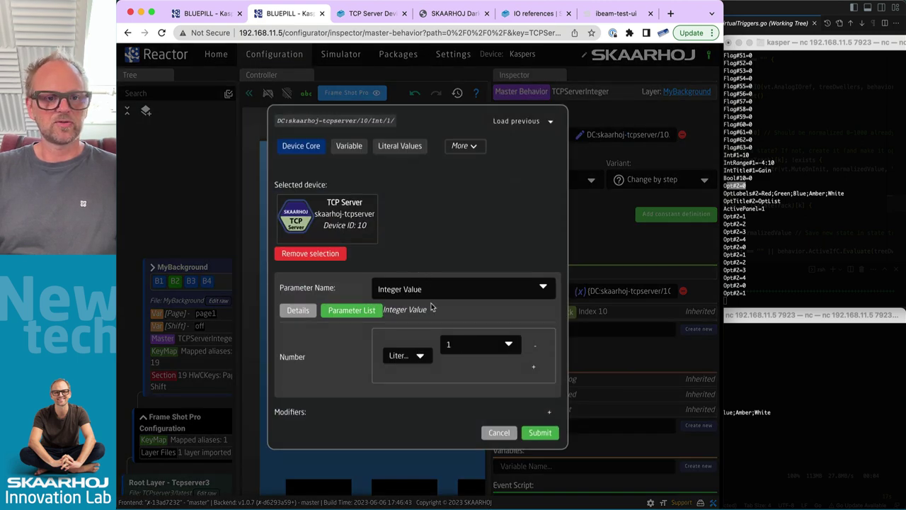
left_click(500, 433)
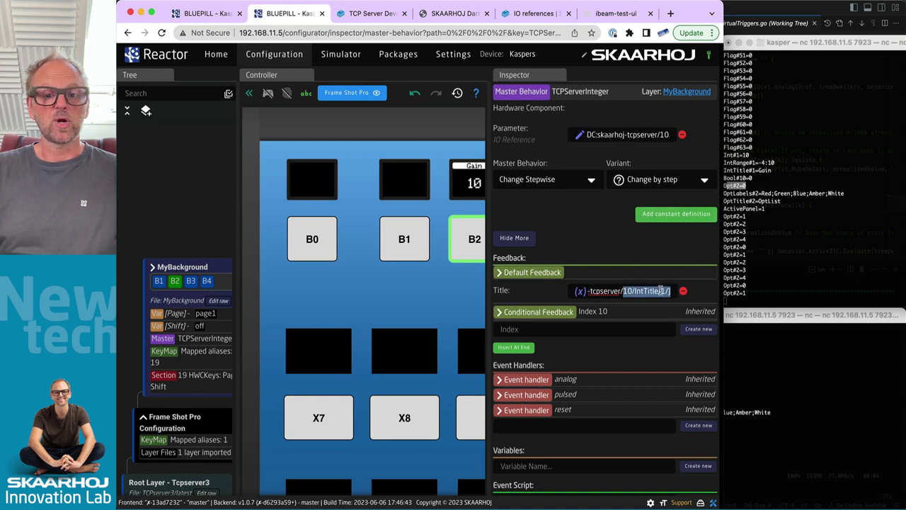
Add a constant definition to TCPServerInteger with identifier Number, display name Integer Number, type Integer and Min Items 1
left_click(655, 213)
scroll(401, 144, "up", 1)
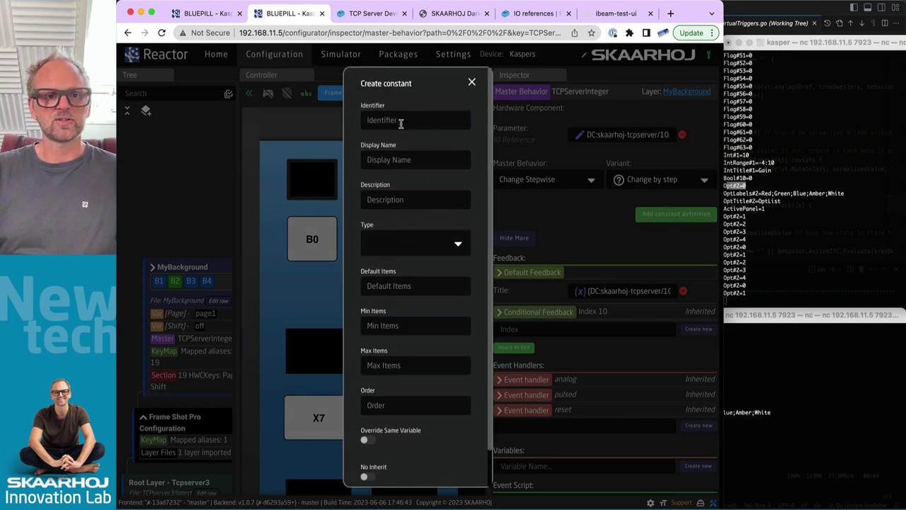
left_click(398, 120)
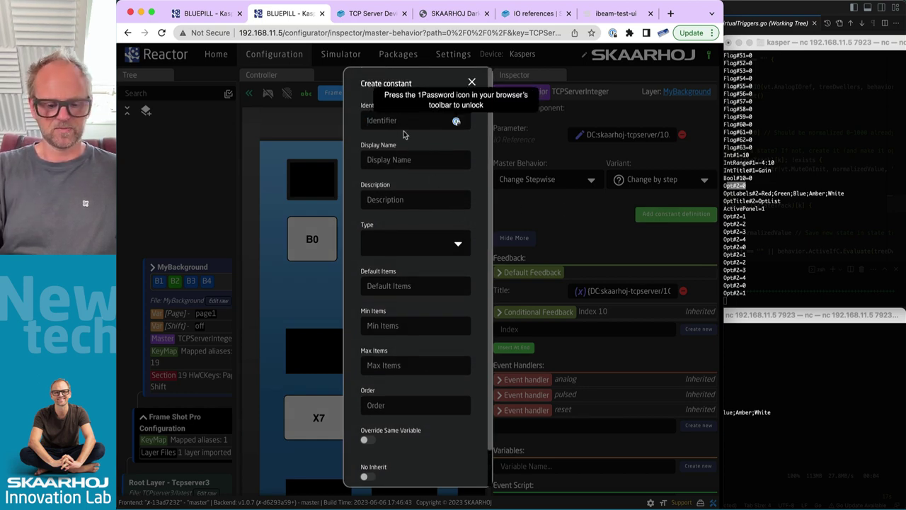
type("Number")
left_click(388, 162)
type("In")
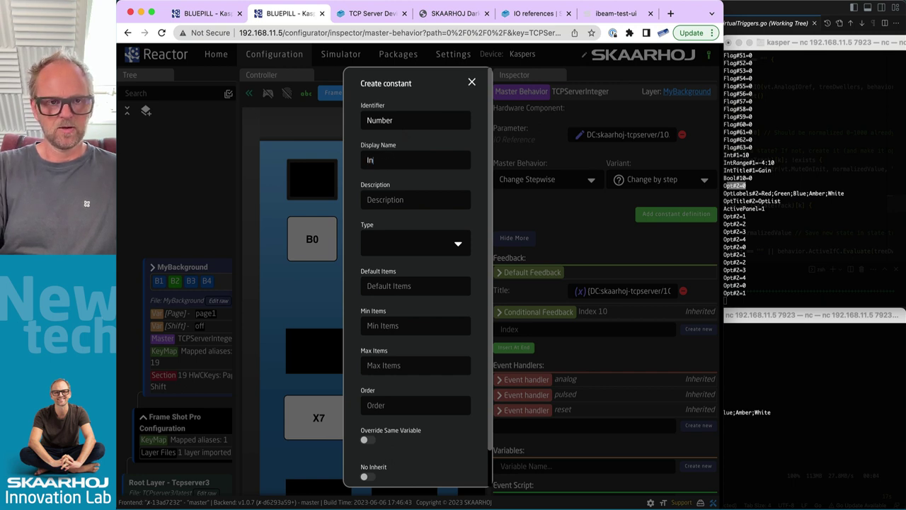
type("teger Number")
left_click(438, 241)
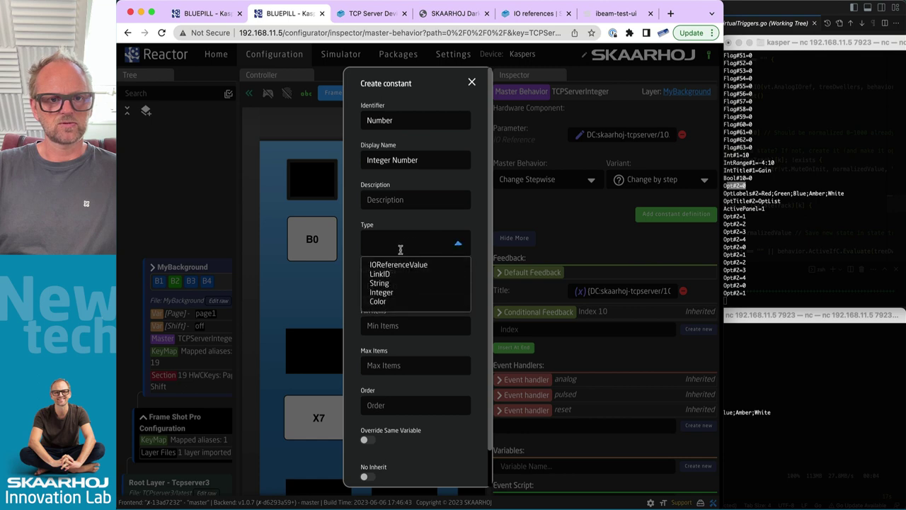
left_click(381, 294)
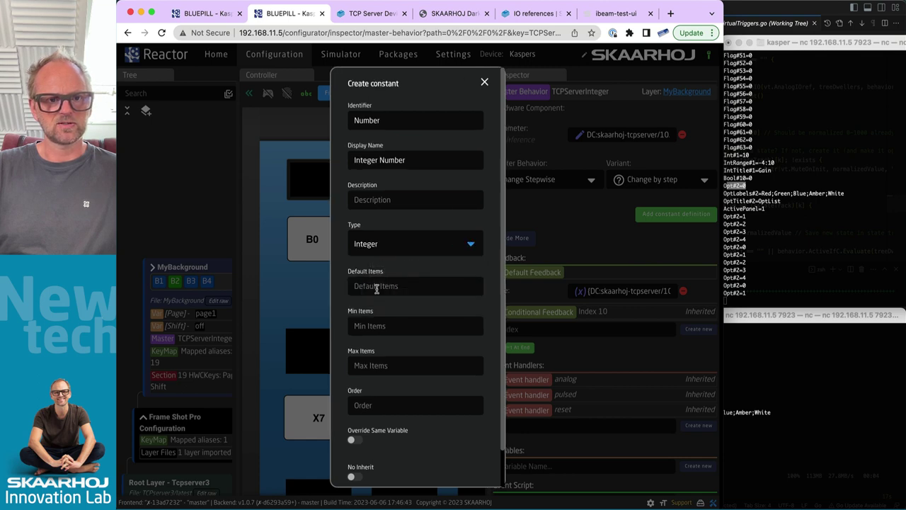
left_click(369, 326)
type("1")
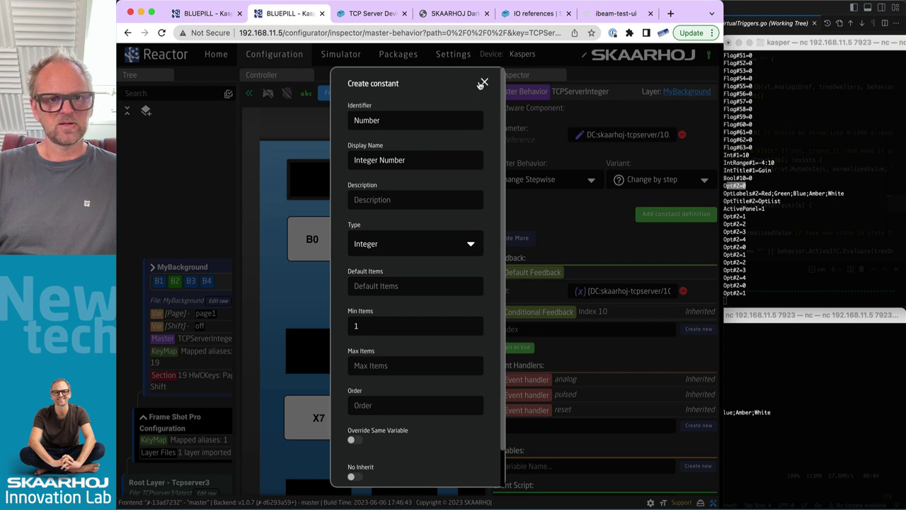
scroll(489, 441, "down", 3)
left_click(471, 467)
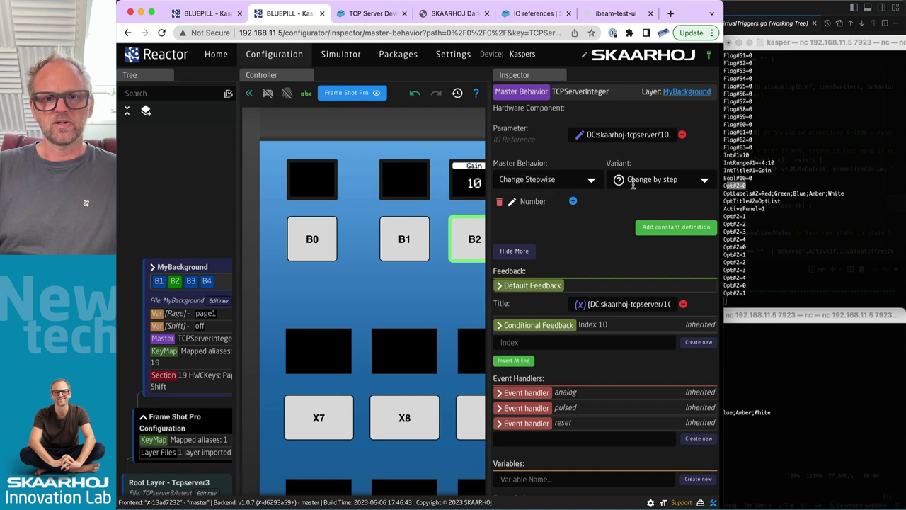
Make the master behavior's Integer Value parameter take its register number from the behavior constant Number instead of a literal
left_click(579, 135)
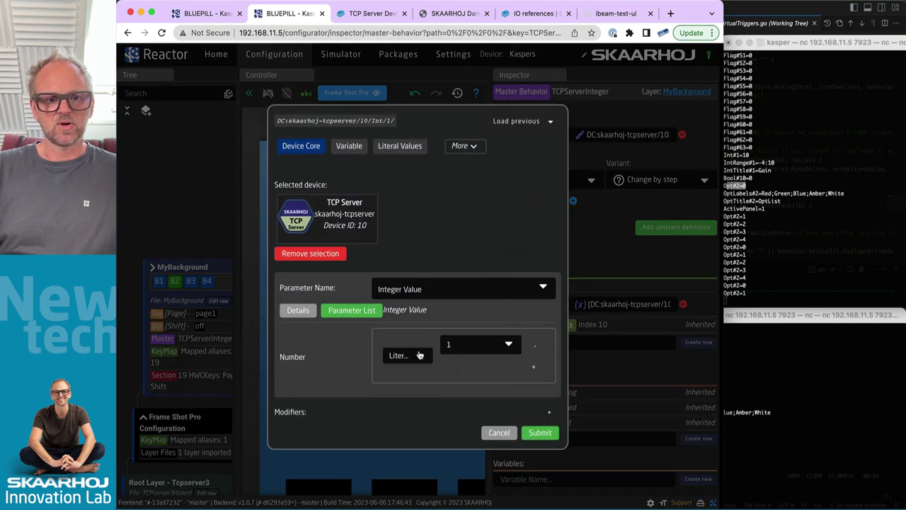
left_click(416, 355)
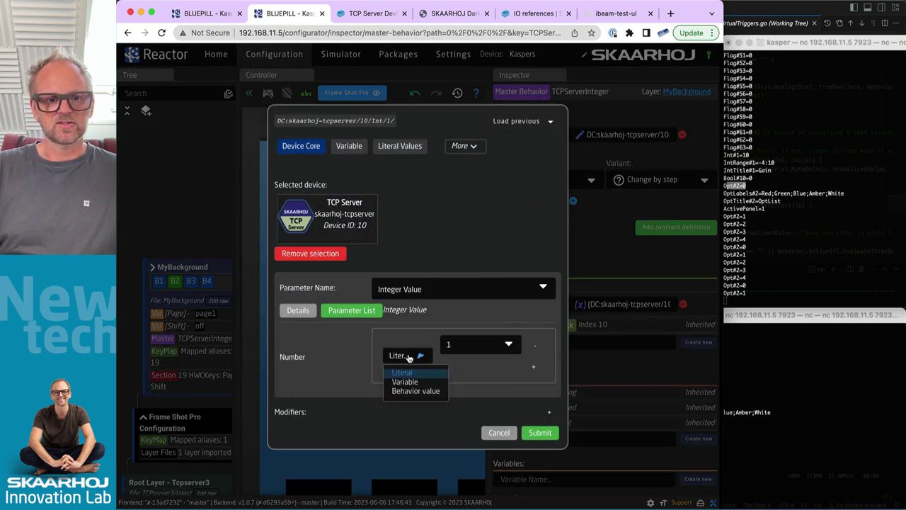
left_click(414, 392)
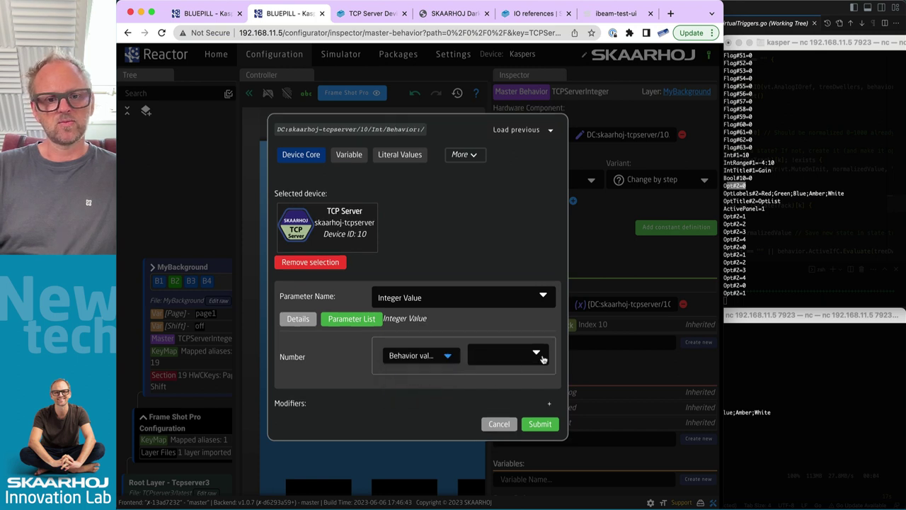
left_click(543, 359)
left_click(489, 376)
left_click(502, 370)
type("Number")
left_click(540, 434)
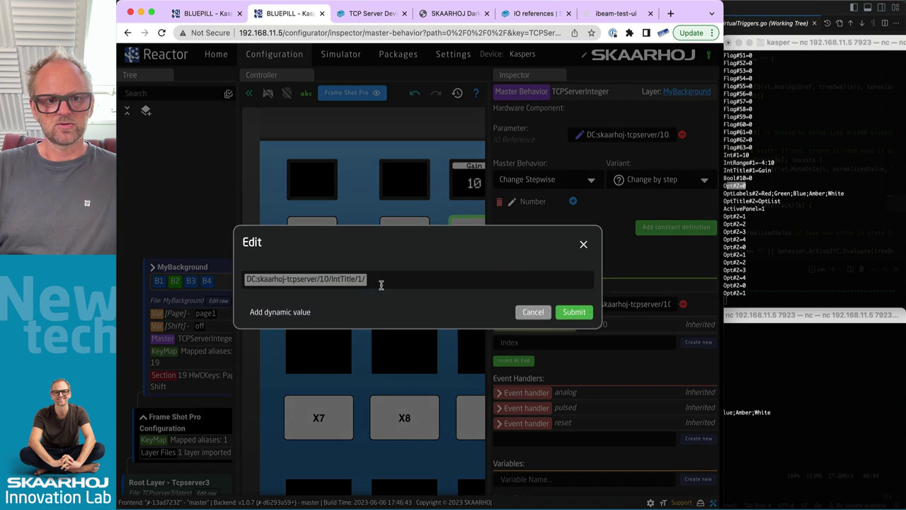
Make the Integer Title reference in the default feedback title take its number from the behavior constant Number
left_click(370, 284)
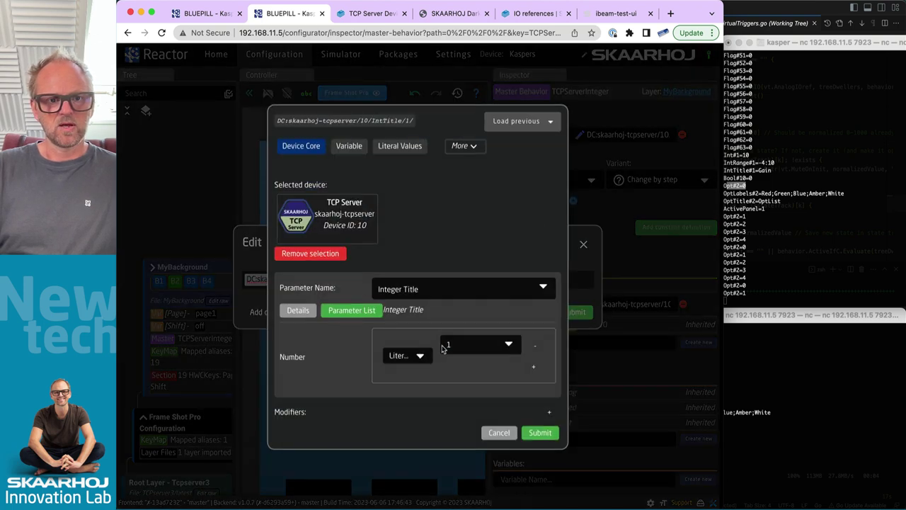
left_click(419, 358)
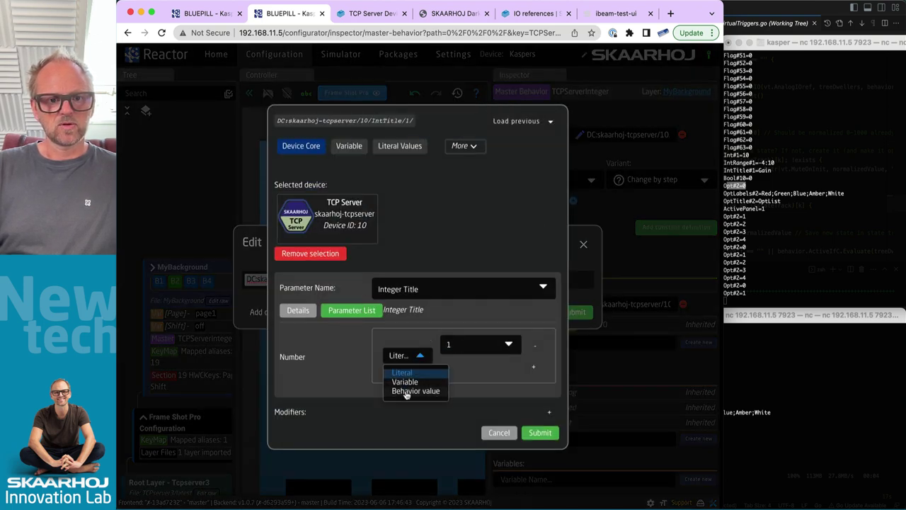
left_click(407, 391)
left_click(487, 354)
left_click(492, 373)
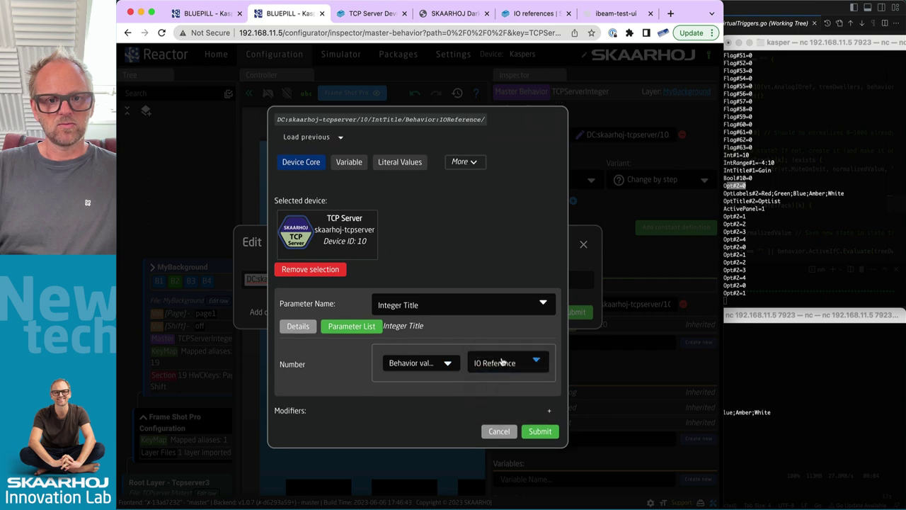
left_click(501, 361)
left_click(490, 388)
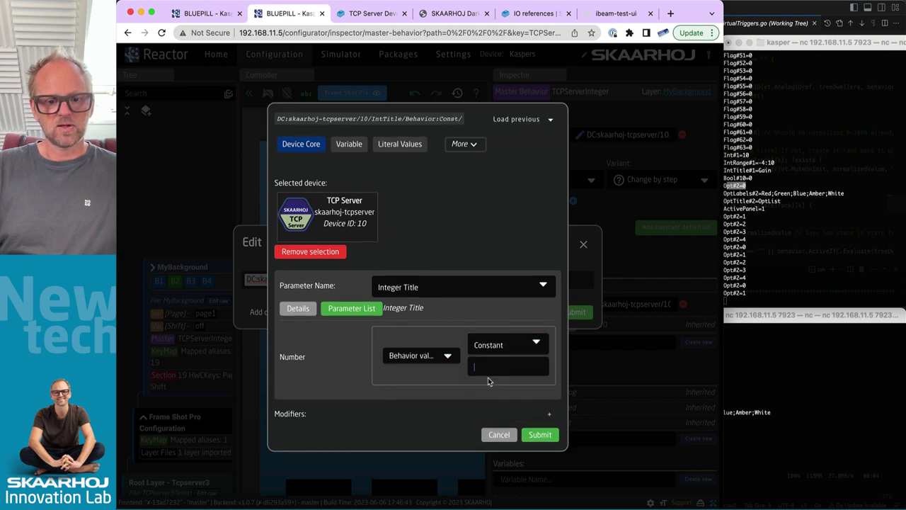
type("Number")
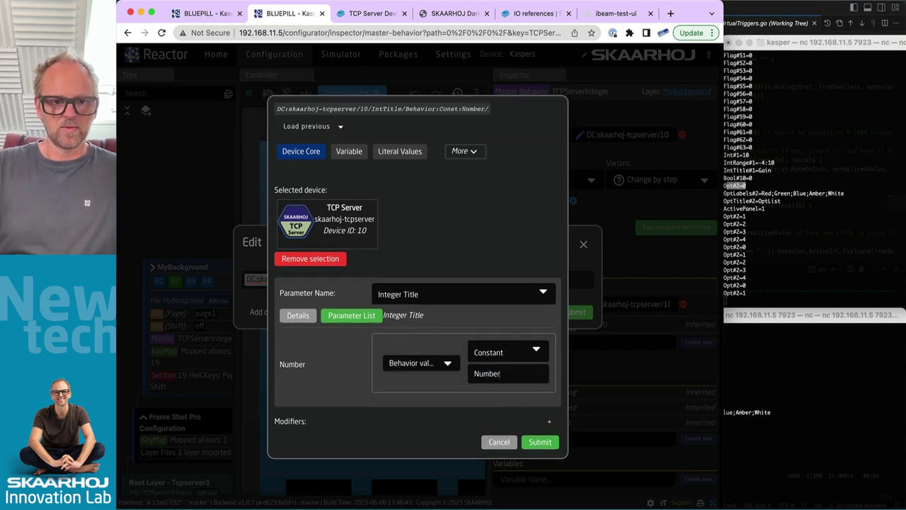
left_click(540, 434)
left_click(575, 313)
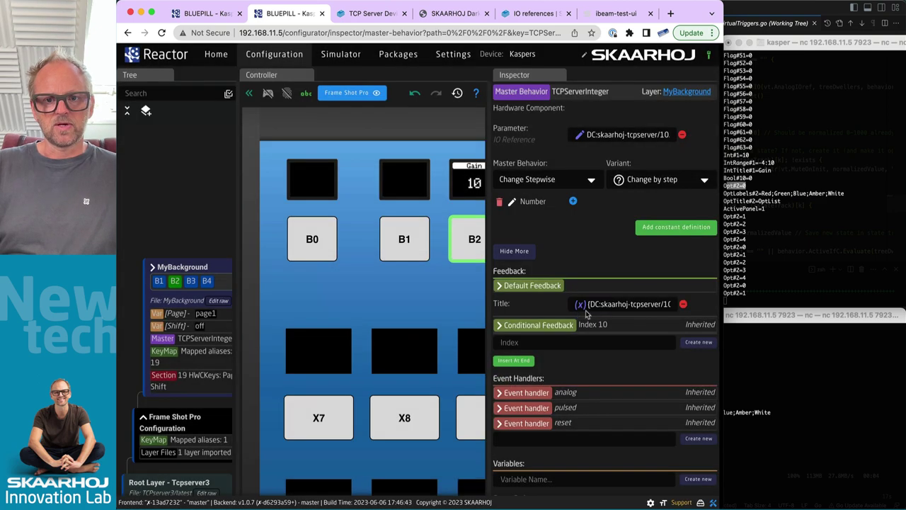
Show the master behavior's JSON and examine its constants, constant definition and the constant-based IO reference and title
scroll(616, 264, "down", 3)
scroll(616, 264, "down", 4)
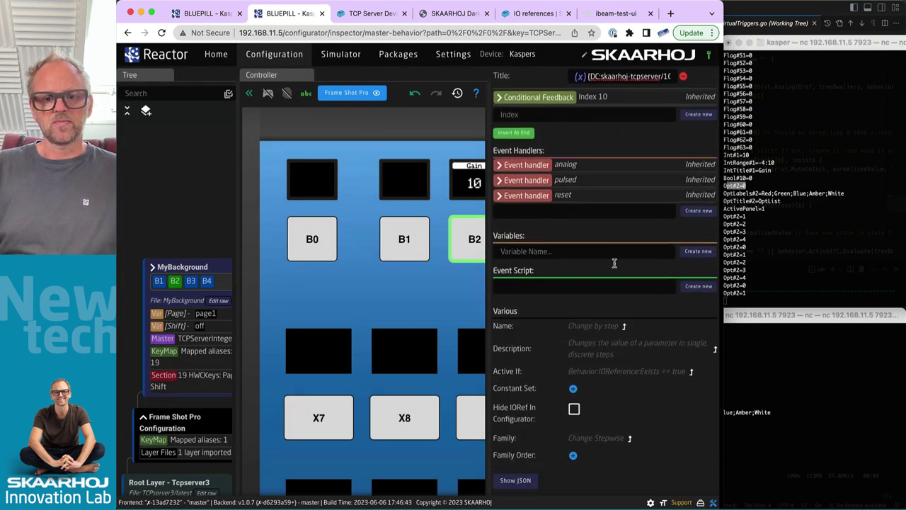
left_click(516, 480)
scroll(618, 460, "down", 8)
scroll(595, 368, "down", 2)
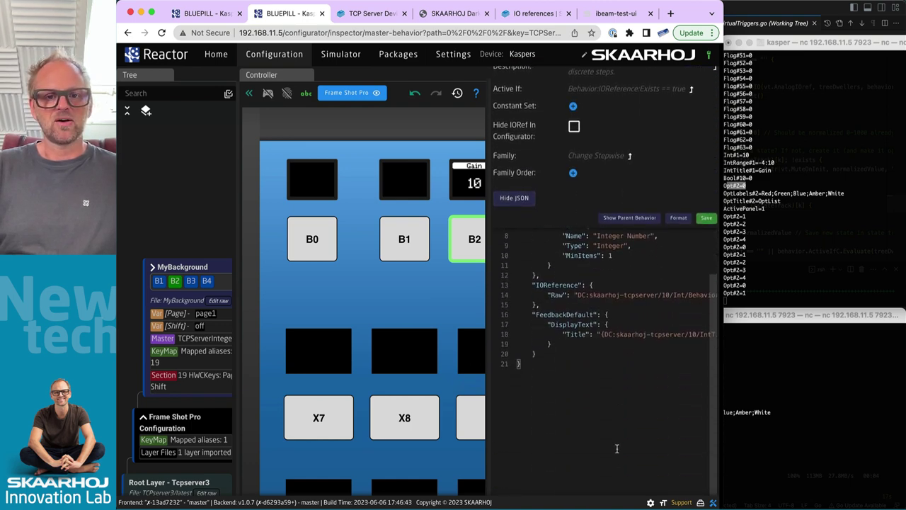
scroll(573, 328, "up", 3)
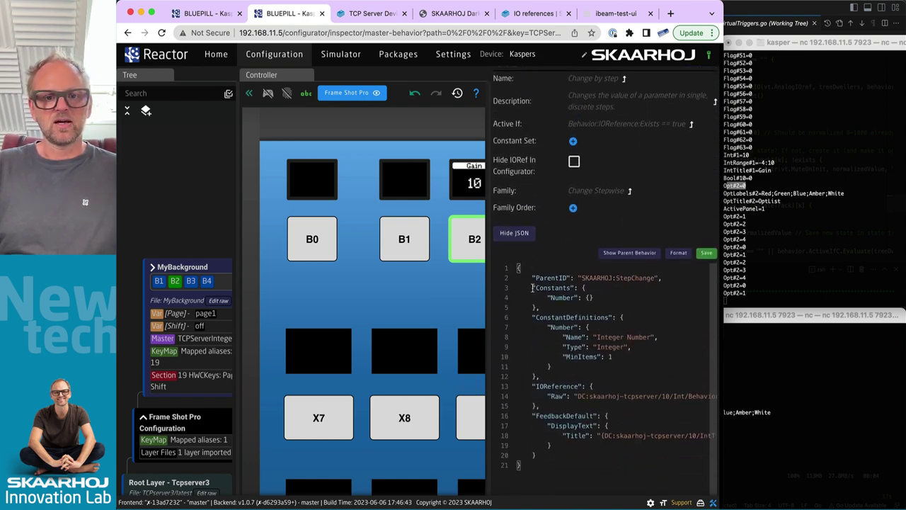
left_click_drag(532, 288, 540, 308)
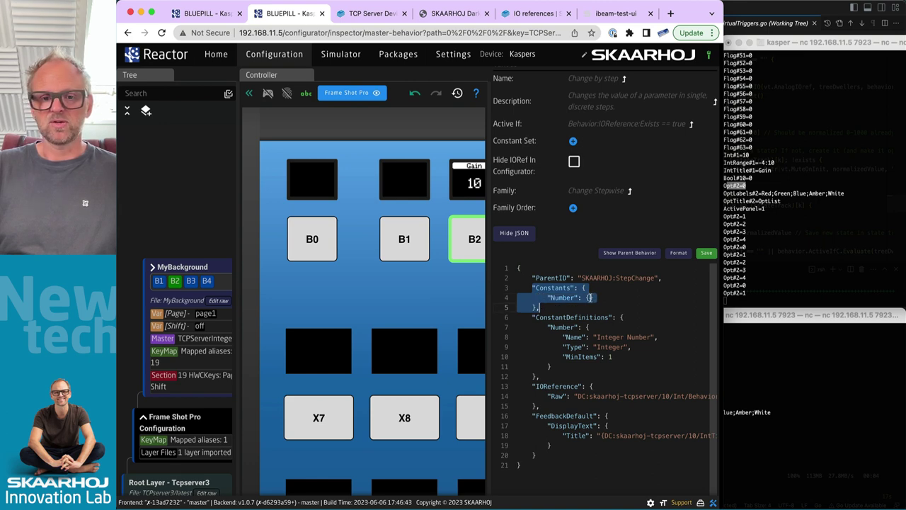
double_click(563, 327)
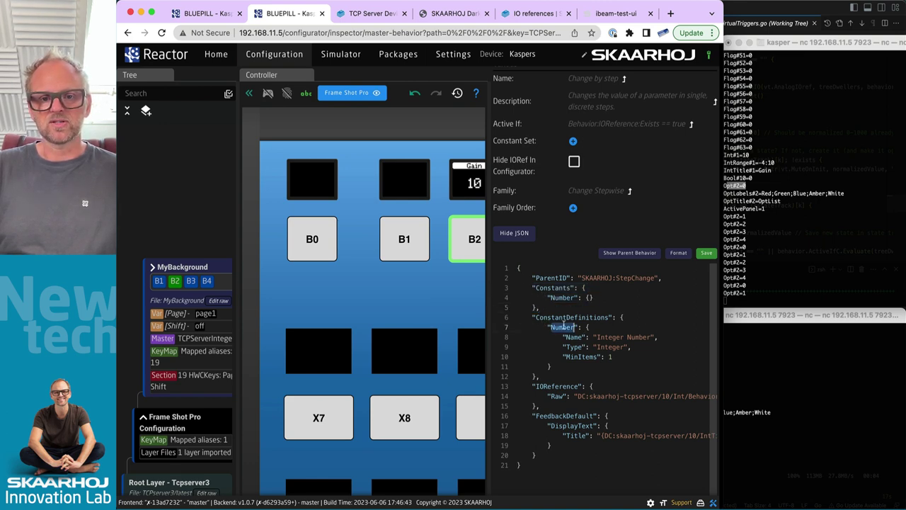
scroll(631, 390, "down", 1)
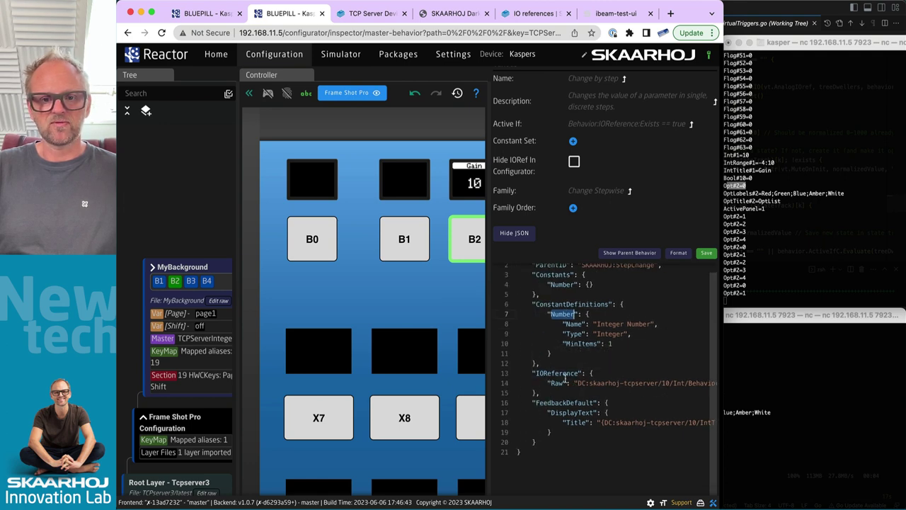
scroll(587, 382, "right", 5)
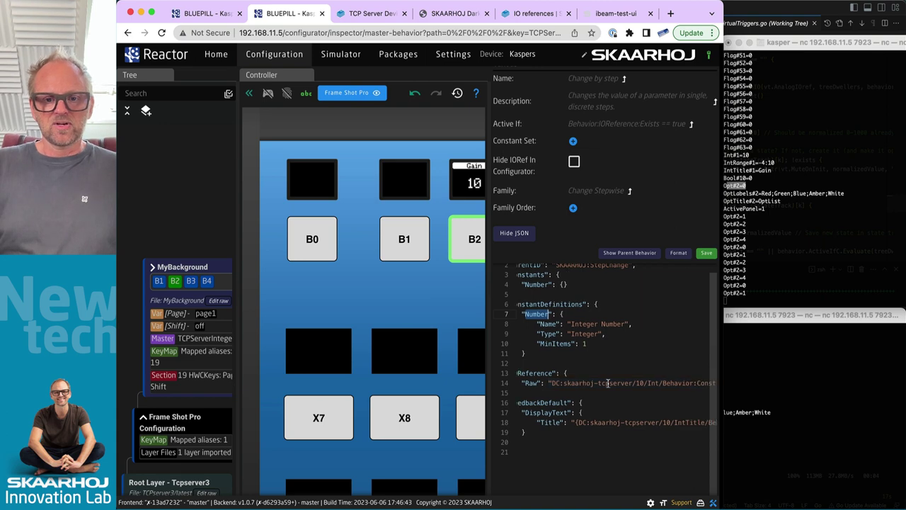
left_click_drag(563, 382, 640, 383)
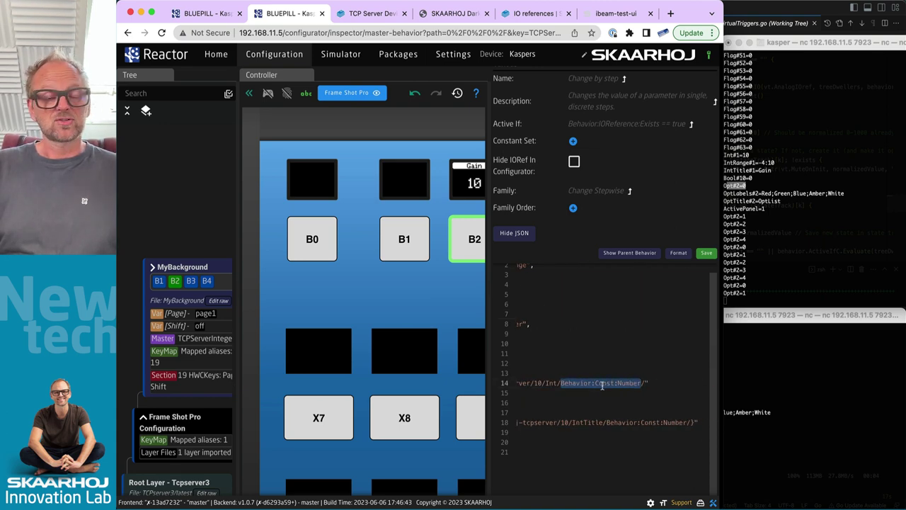
Check the constant-based title reference in the master behavior's JSON and save the JSON
left_click_drag(607, 423, 689, 422)
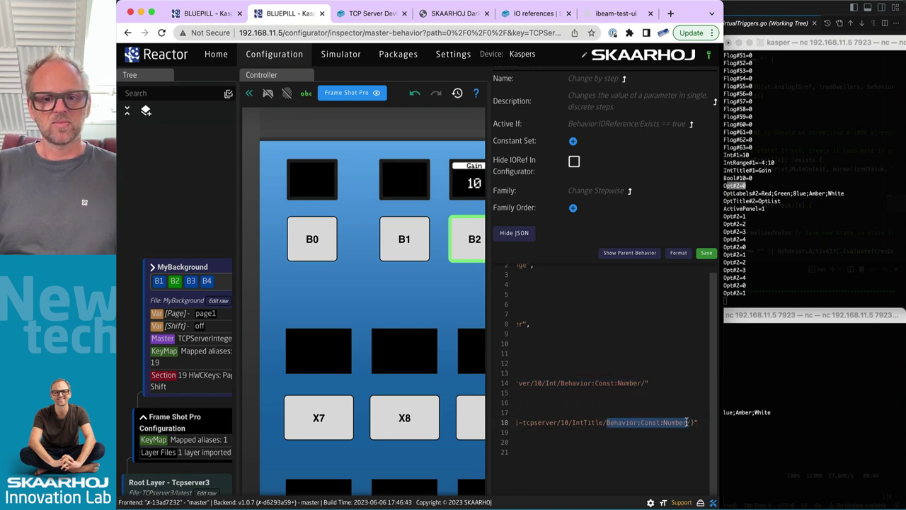
scroll(638, 422, "left", 5)
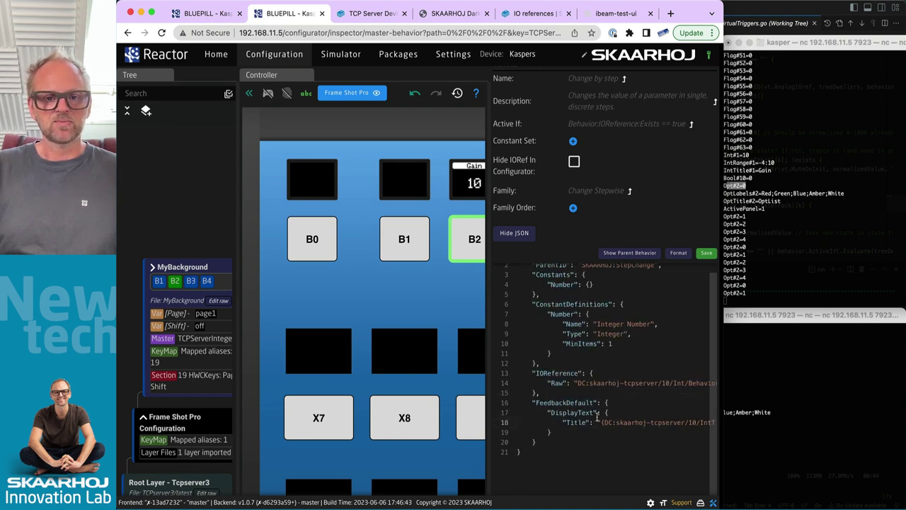
left_click(705, 254)
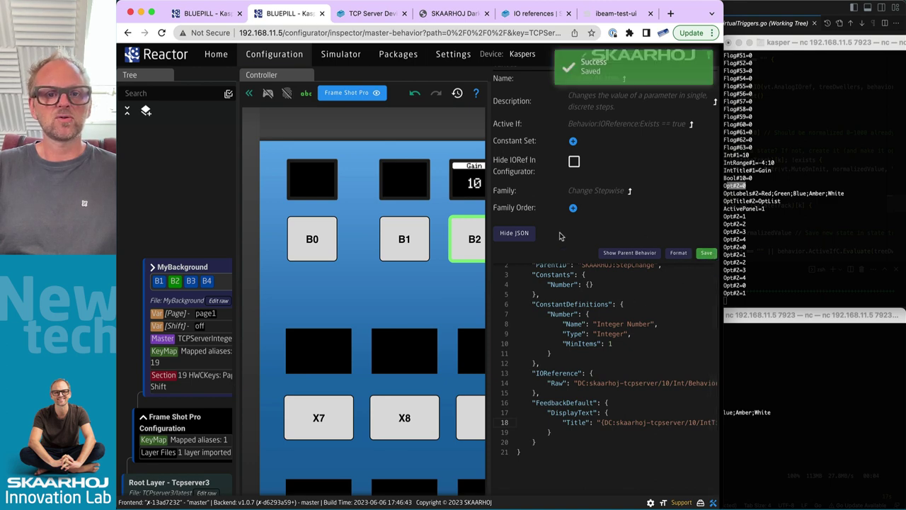
Open button B2's behavior and look through its available master behaviors and variants
left_click(475, 242)
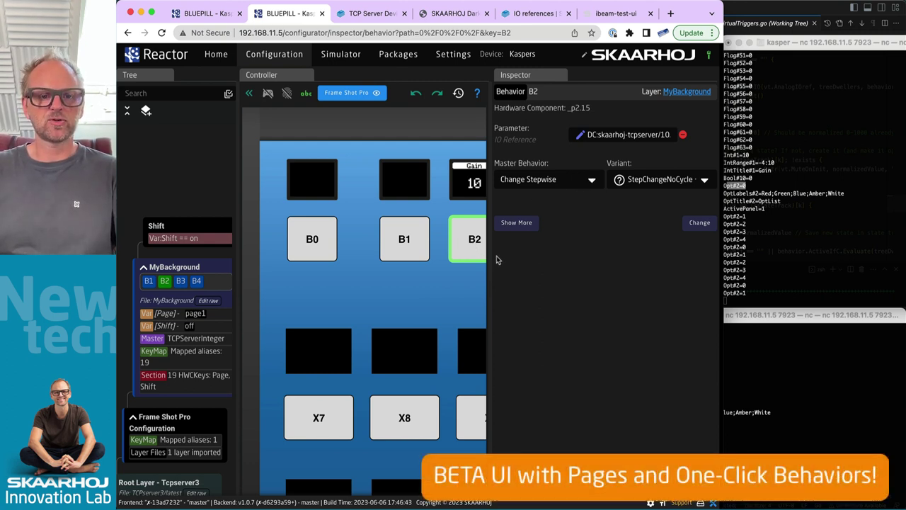
left_click_drag(494, 259, 512, 250)
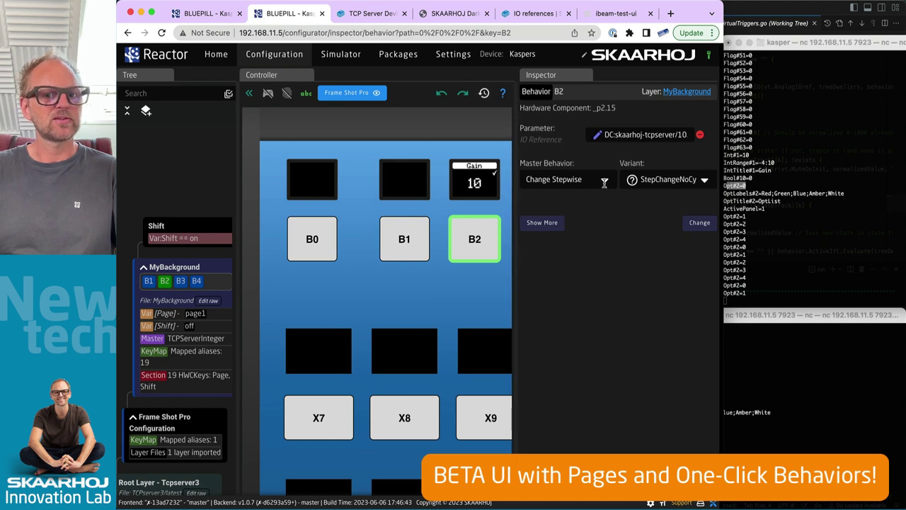
left_click(605, 180)
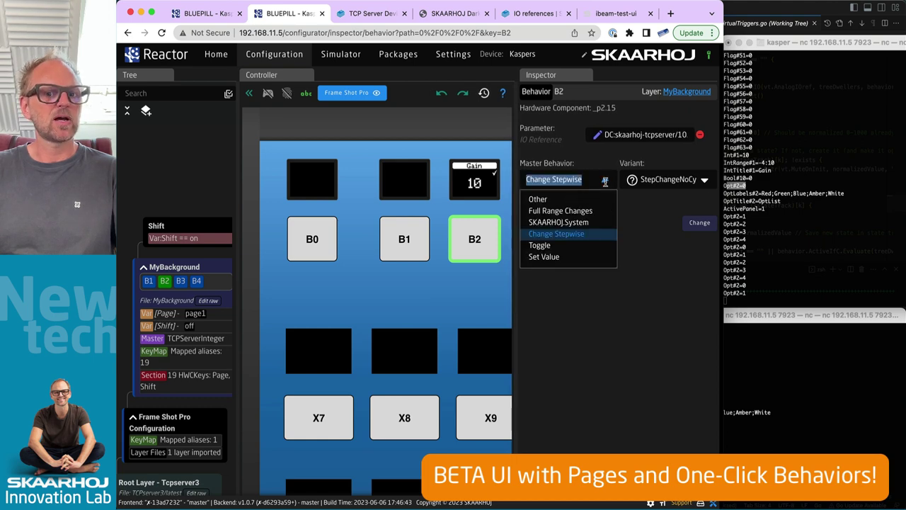
left_click(698, 180)
left_click(597, 322)
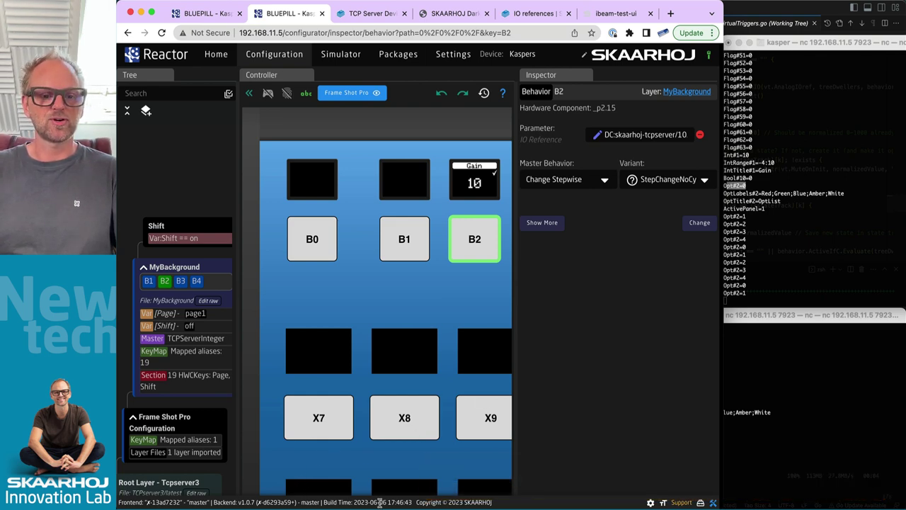
Show the JSON of B2's behavior and set its ParentID to TCPServerInteger
left_click_drag(514, 267, 536, 256)
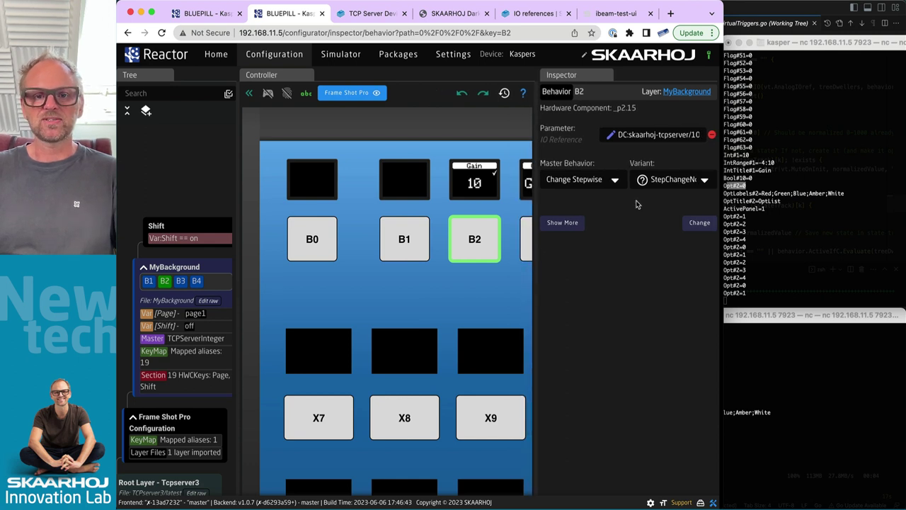
left_click(566, 223)
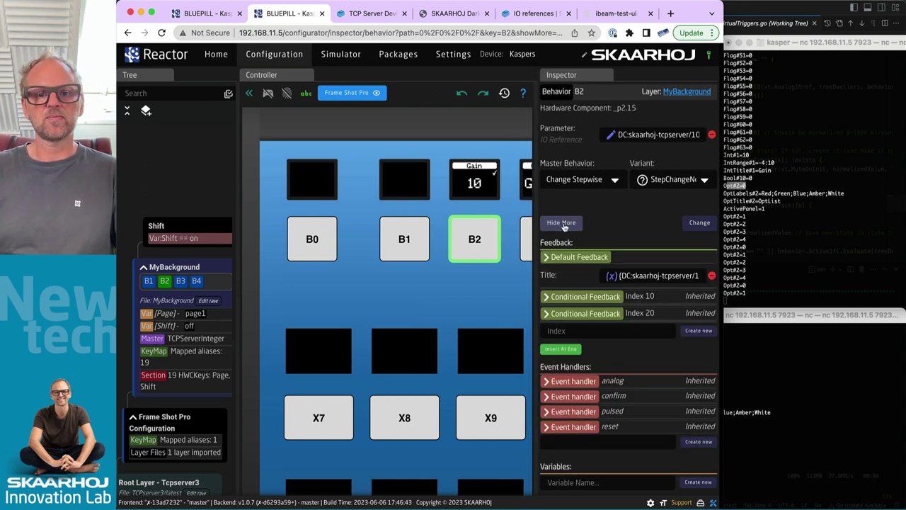
scroll(603, 371, "down", 5)
left_click(562, 480)
scroll(652, 453, "down", 5)
left_click_drag(536, 284, 441, 276)
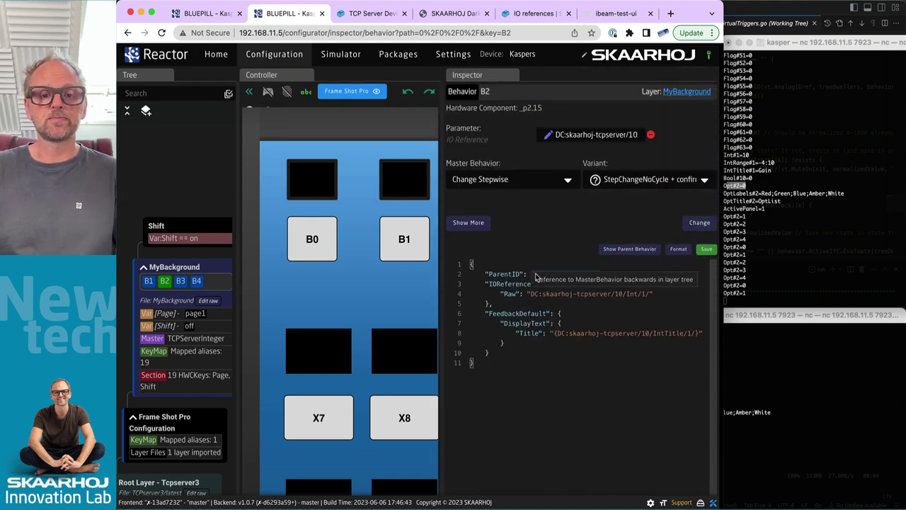
left_click_drag(595, 274, 534, 275)
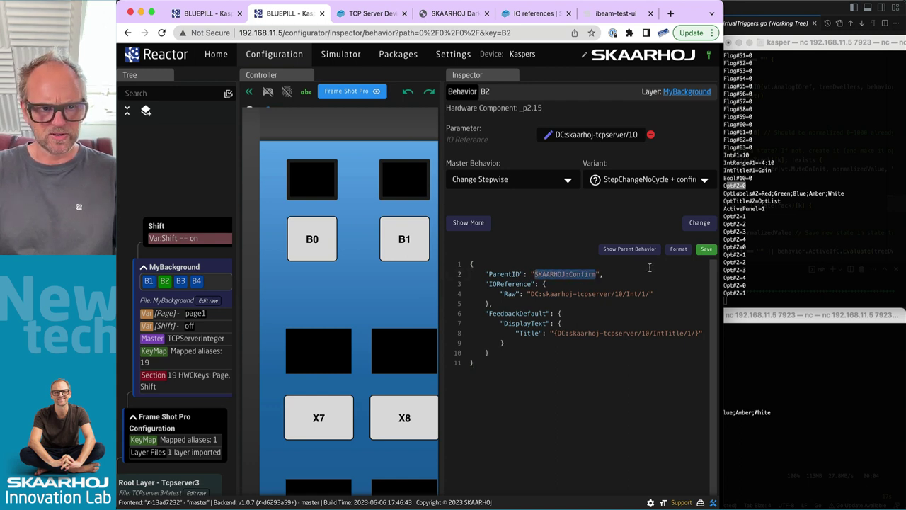
type("TCPServerInteger")
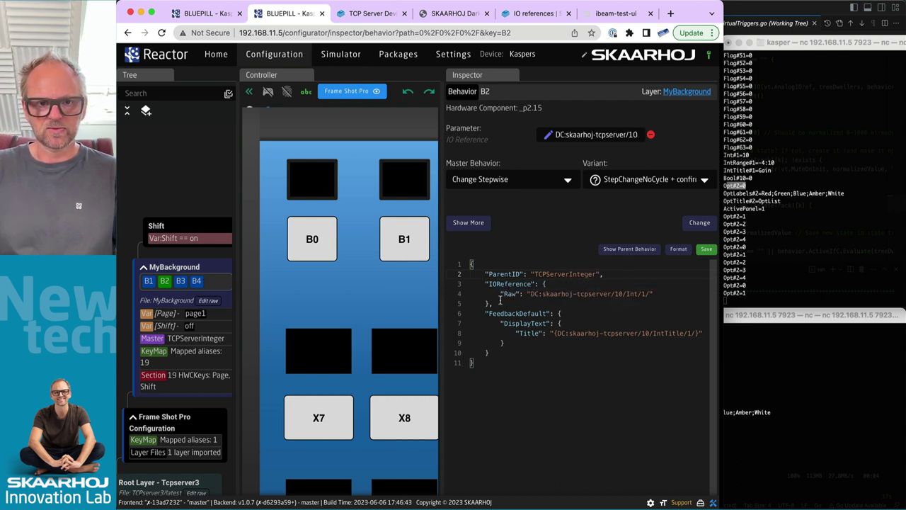
Remove the IOReference and FeedbackDefault blocks and the trailing comma from B2's JSON, and save it
left_click_drag(484, 283, 516, 350)
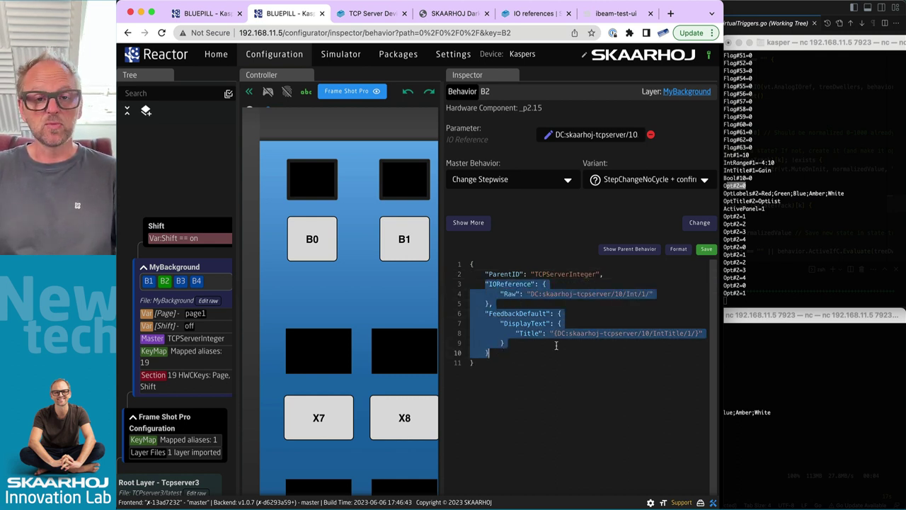
key("BackSpace")
key("BackSpace")
key("BackSpace")
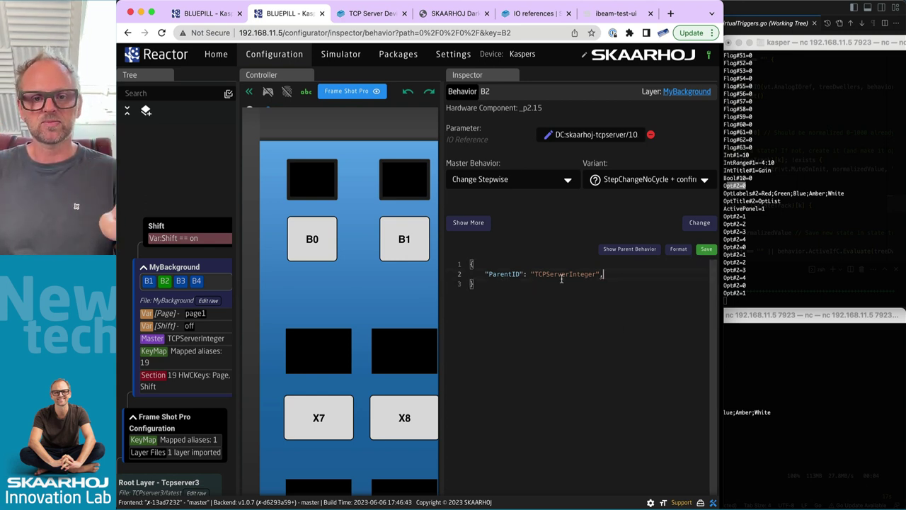
left_click(706, 251)
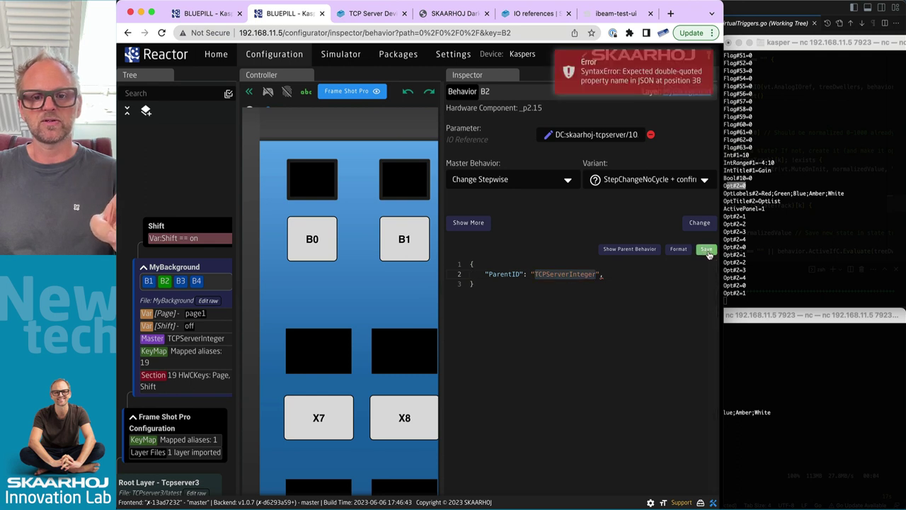
left_click(625, 276)
key("BackSpace")
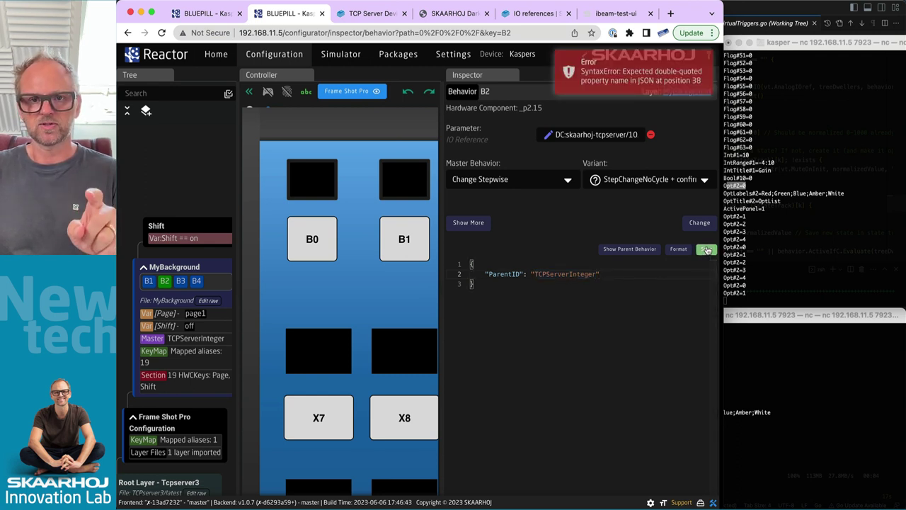
left_click(707, 251)
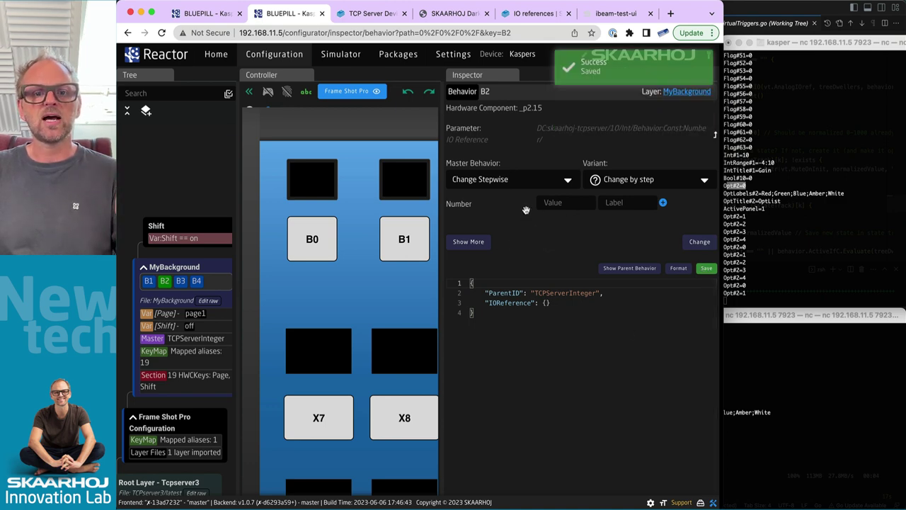
Hide B2's JSON and extra settings, try 1 as its Number constant, and set the constant to 5
left_click(469, 244)
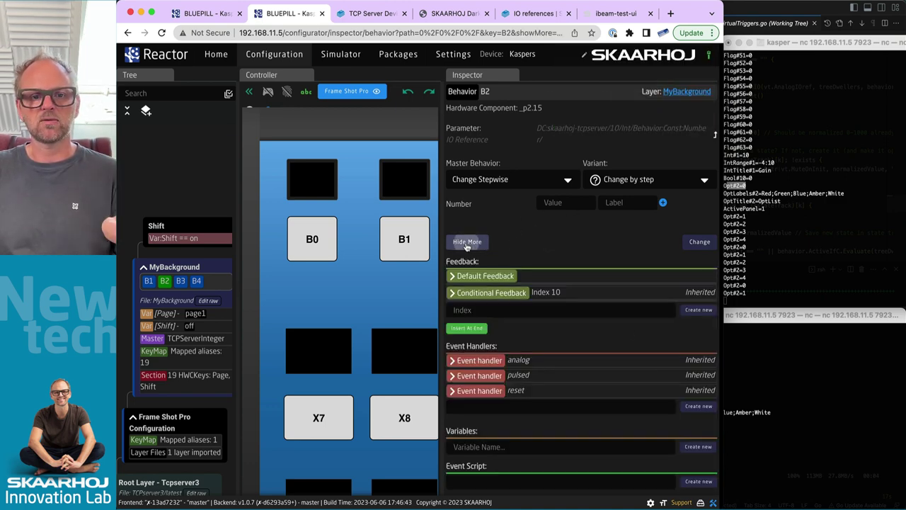
left_click(471, 244)
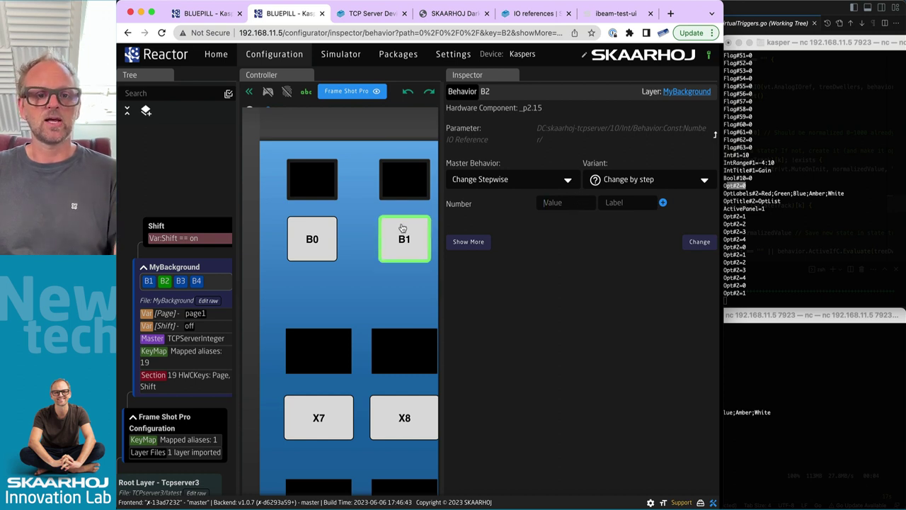
scroll(357, 219, "right", 5)
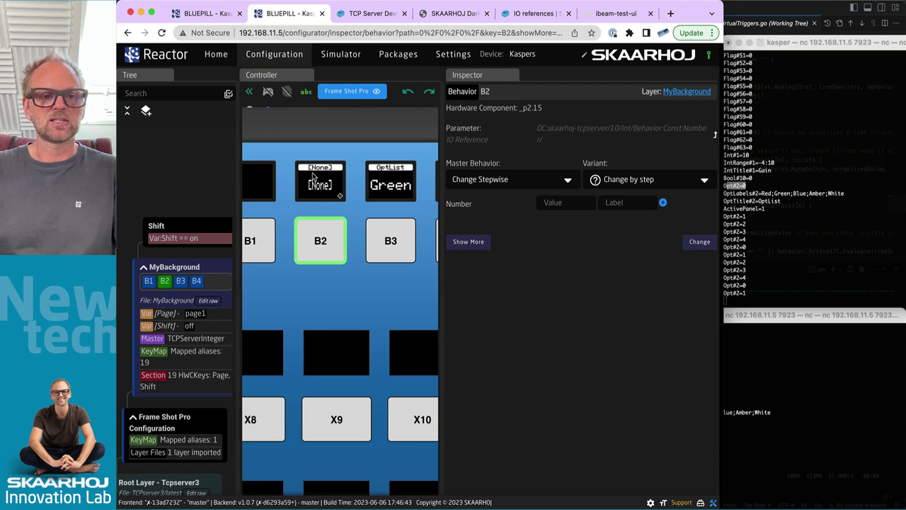
left_click(555, 203)
type("1")
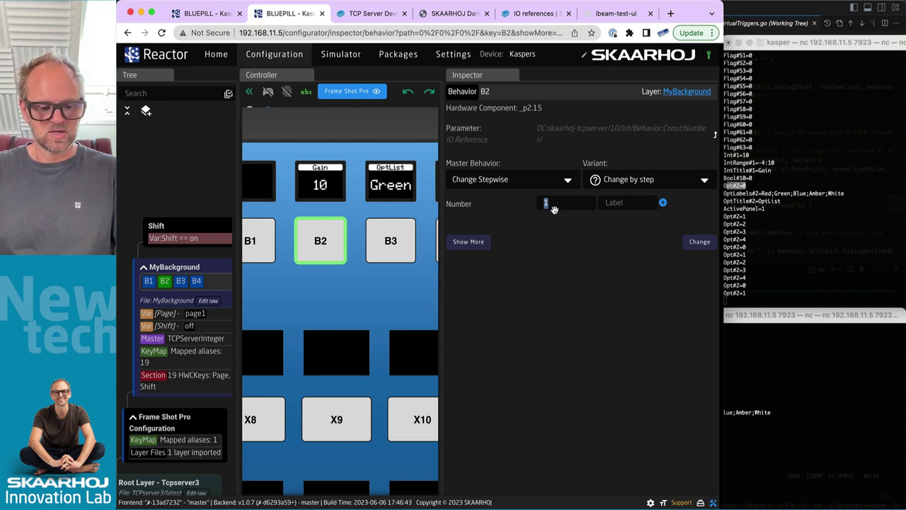
type("5")
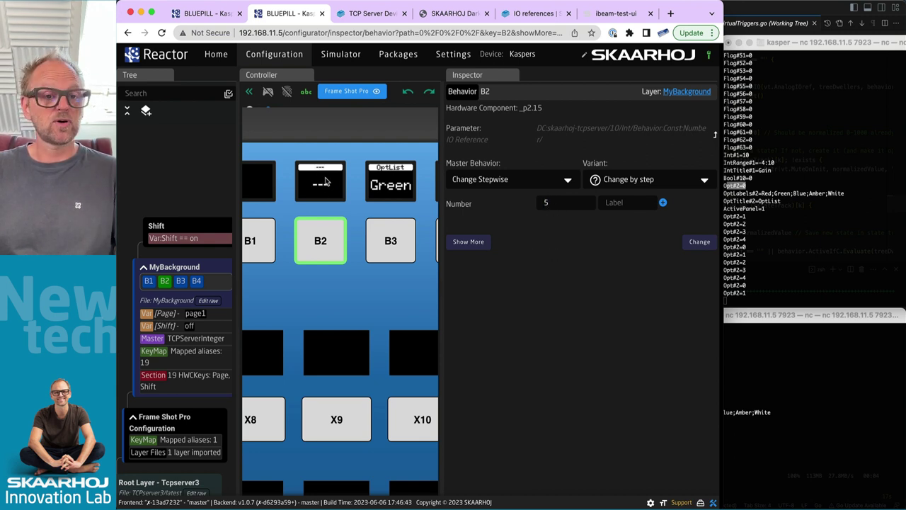
Switch to the terminal and send Int#5=999 and IntTitle#5=My Large Number over the TCP connection
left_click(774, 214)
type("i")
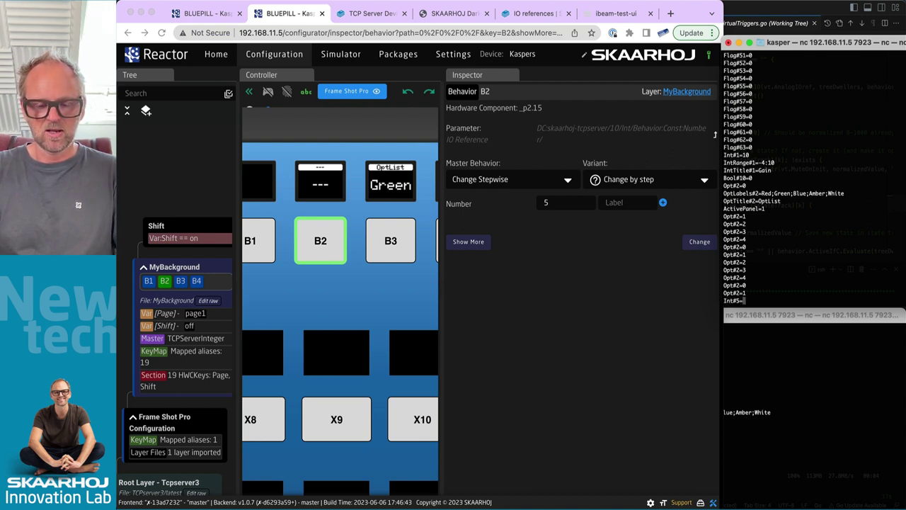
type("nt#5=999")
key("Return")
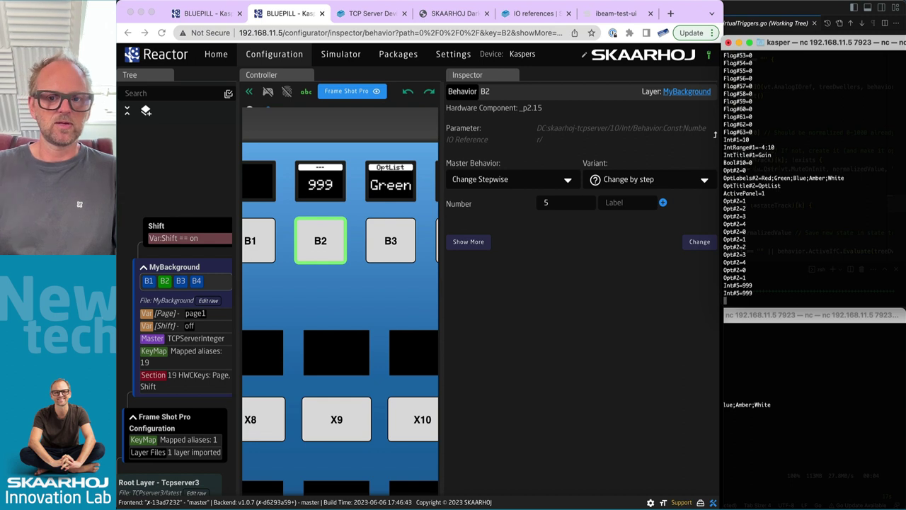
type("IntTitle#5=")
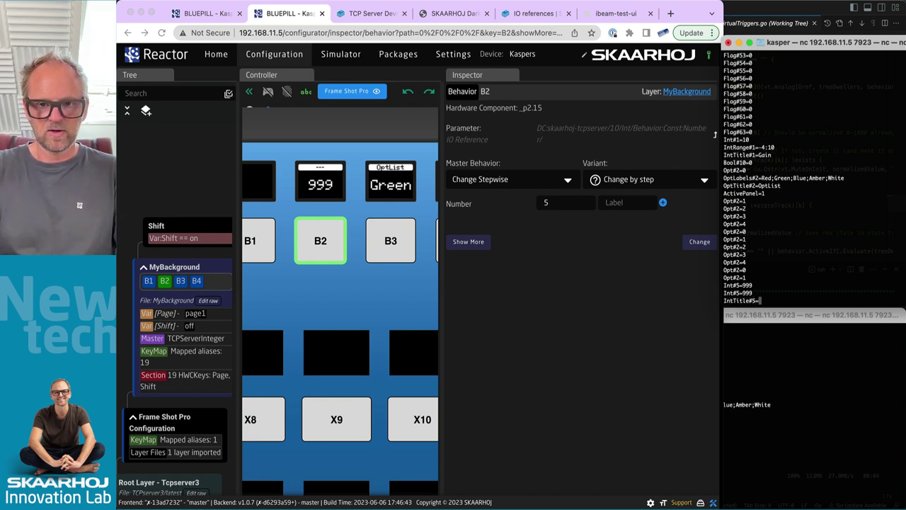
type("My Large Number")
key("Return")
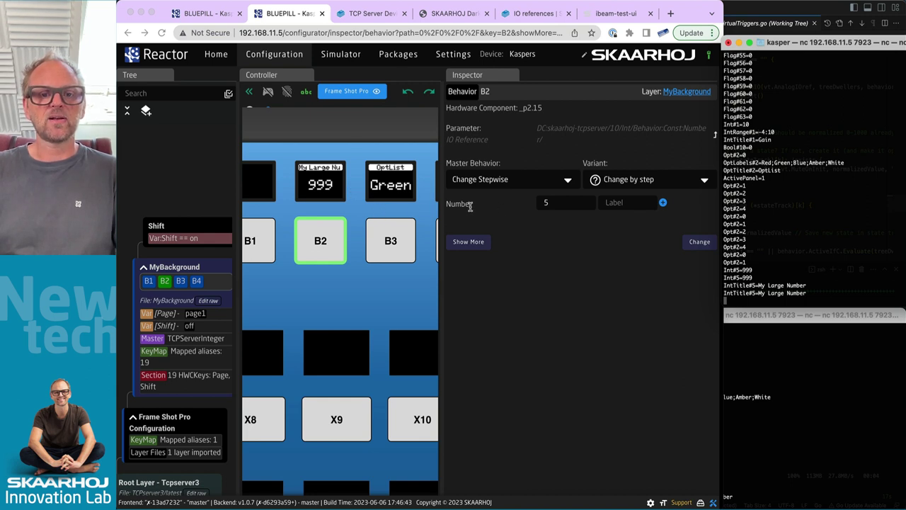
Back in the Reactor configuration, copy B2's behavior and paste it onto buttons B5 and B6
scroll(333, 212, "down", 3)
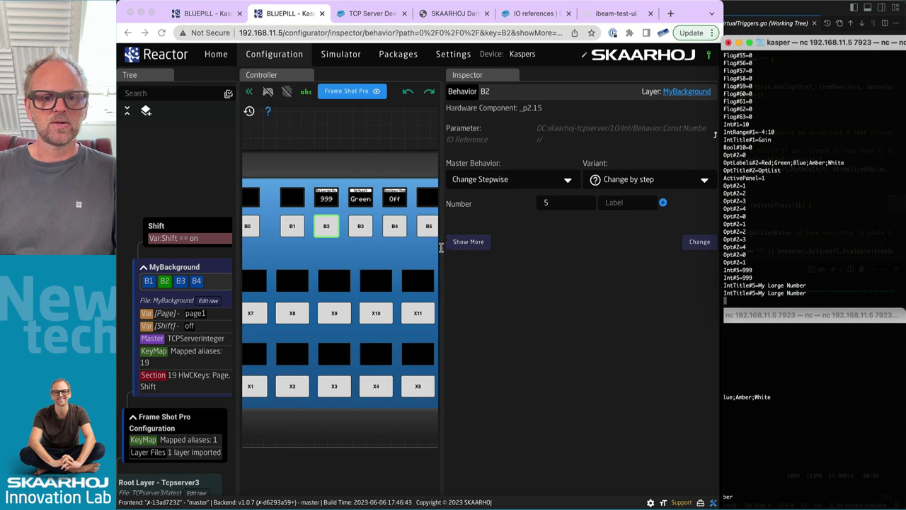
left_click_drag(441, 259, 585, 261)
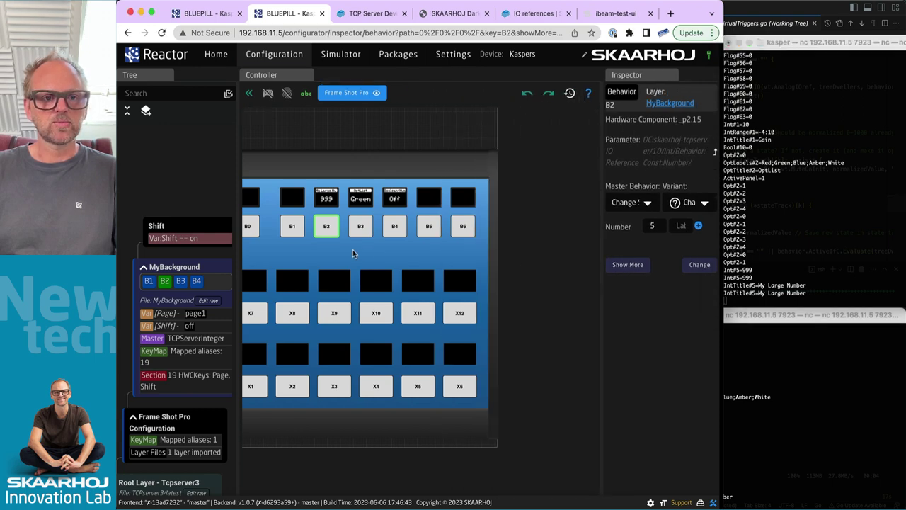
right_click(386, 232)
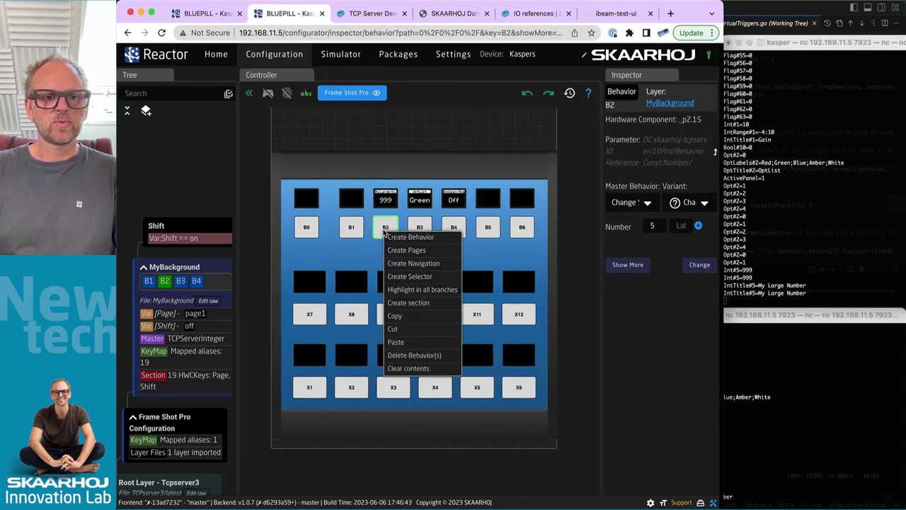
left_click(397, 317)
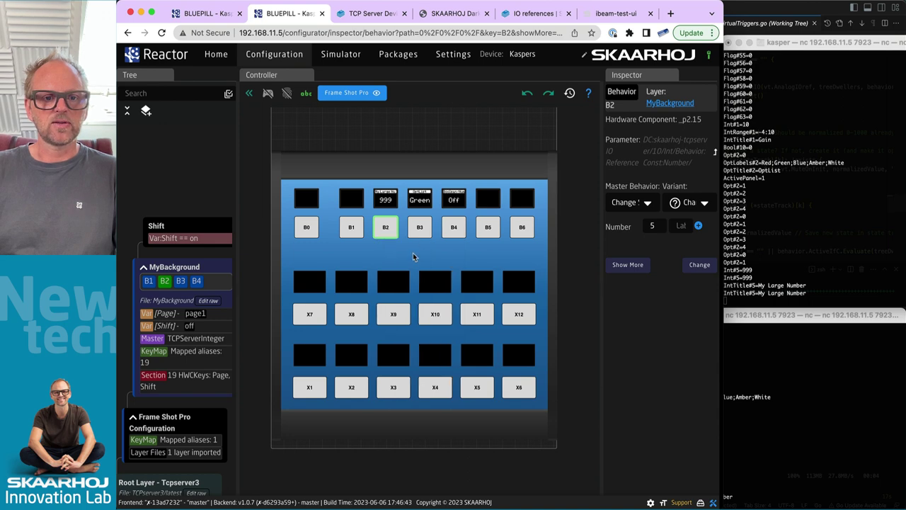
left_click_drag(496, 255, 535, 217)
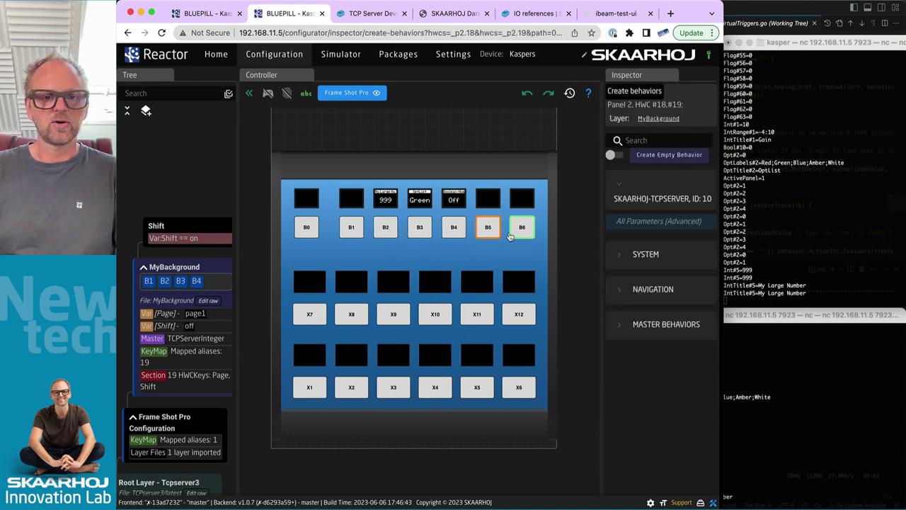
right_click(517, 234)
left_click(536, 337)
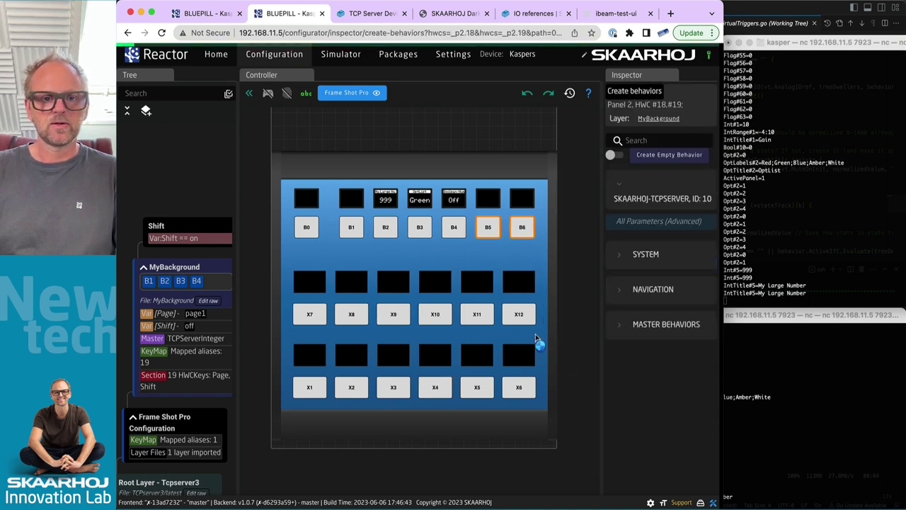
Select buttons B5, B6 and B2 together, in that order, and open their behaviors for batch editing
left_click(488, 231)
left_click_drag(486, 248, 533, 242)
left_click(385, 228, "shift")
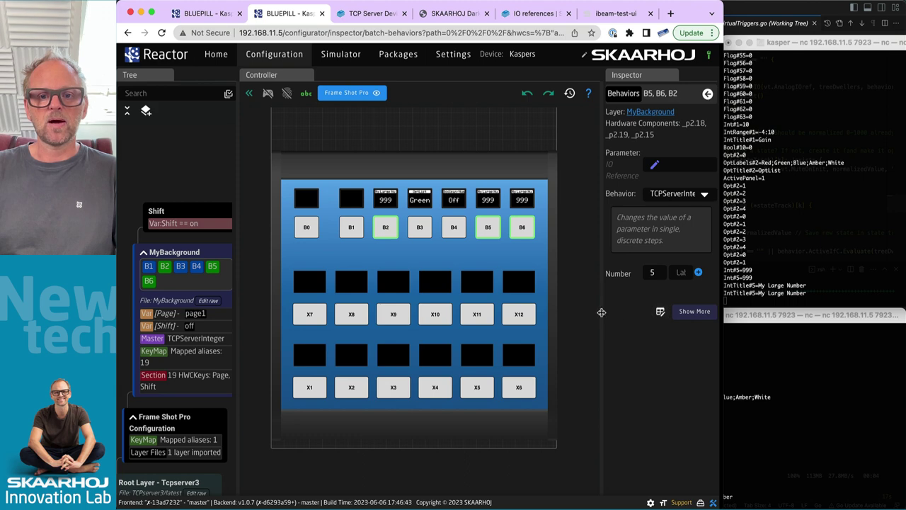
left_click_drag(602, 312, 587, 313)
left_click(661, 291)
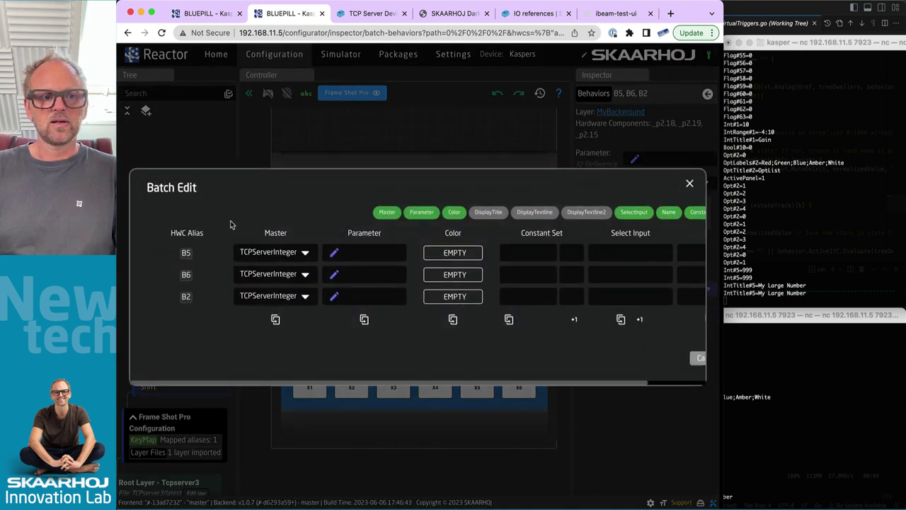
scroll(573, 242, "right", 2)
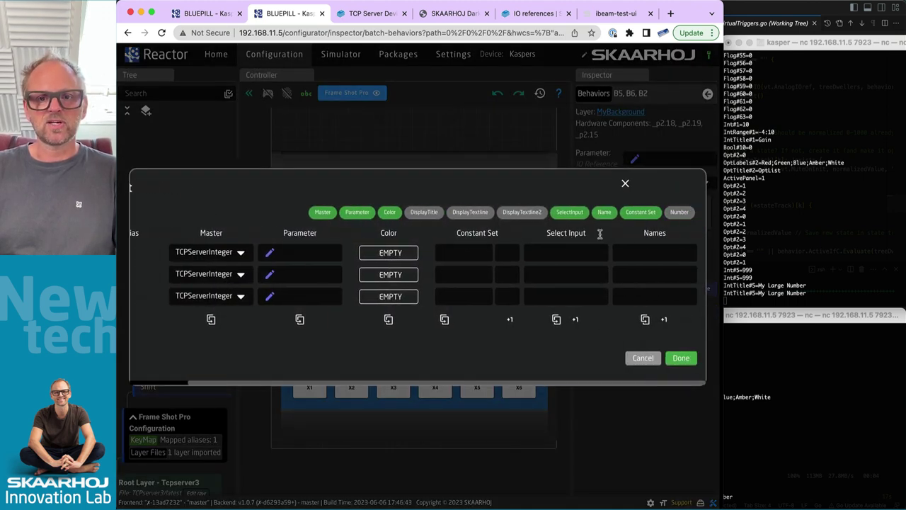
Show the Number column in the batch edit table and hide Constant Set, Name, SelectInput, Color and Parameter
left_click(682, 211)
left_click(641, 212)
left_click(604, 212)
left_click(569, 212)
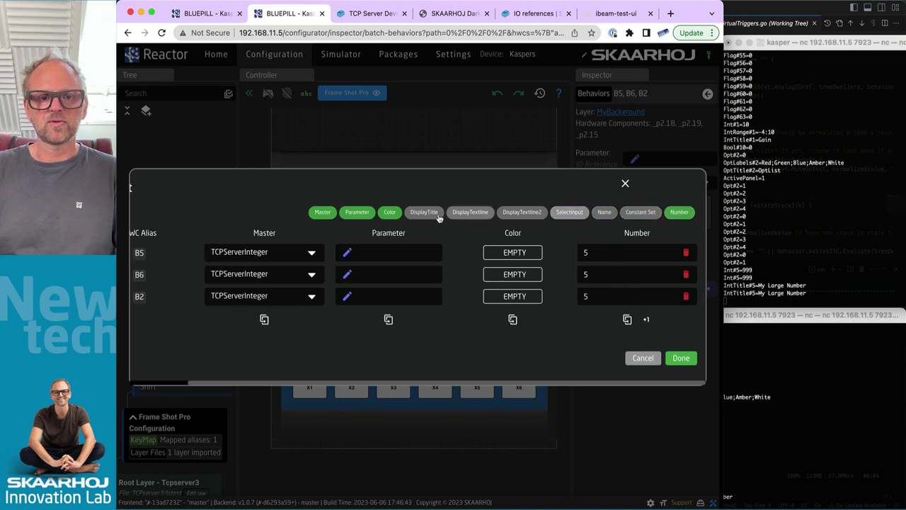
left_click(390, 212)
left_click(357, 212)
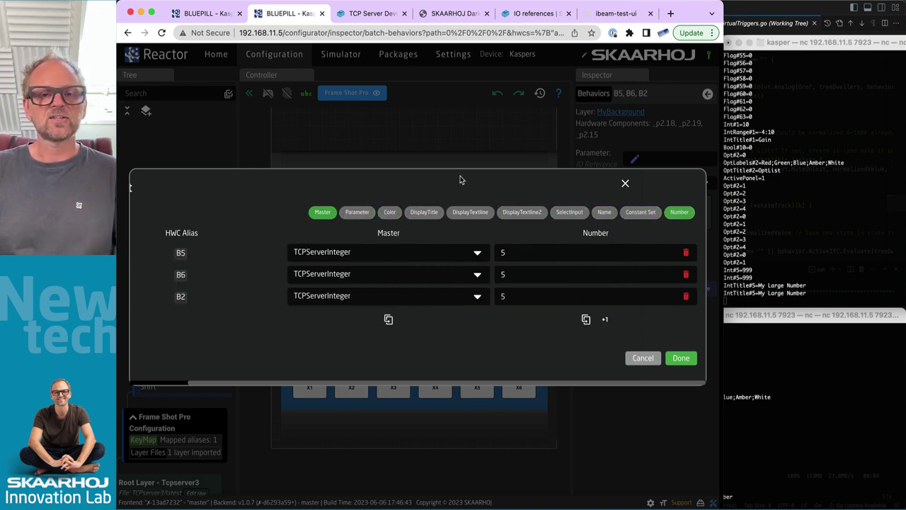
Set B5's Number to 10, fill the following rows incrementally so B6 gets 11 and B2 gets 12, and apply
left_click_drag(520, 252, 473, 251)
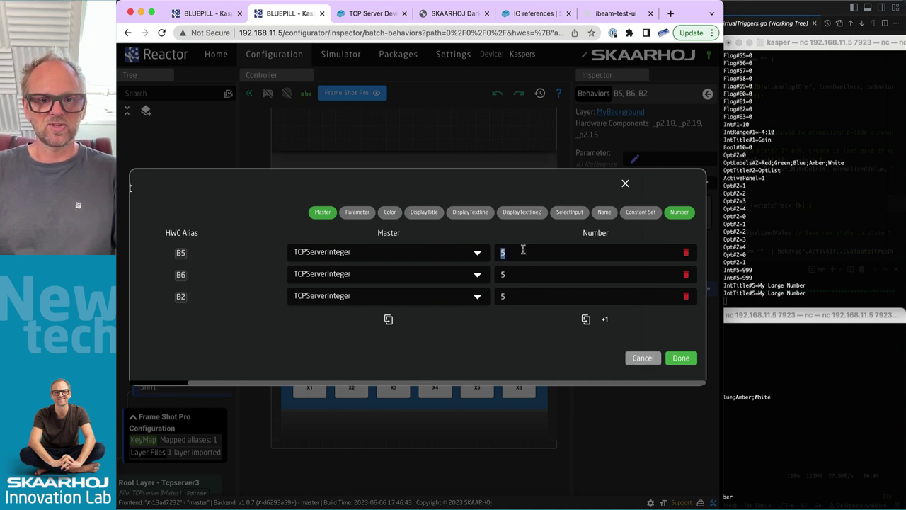
type("10")
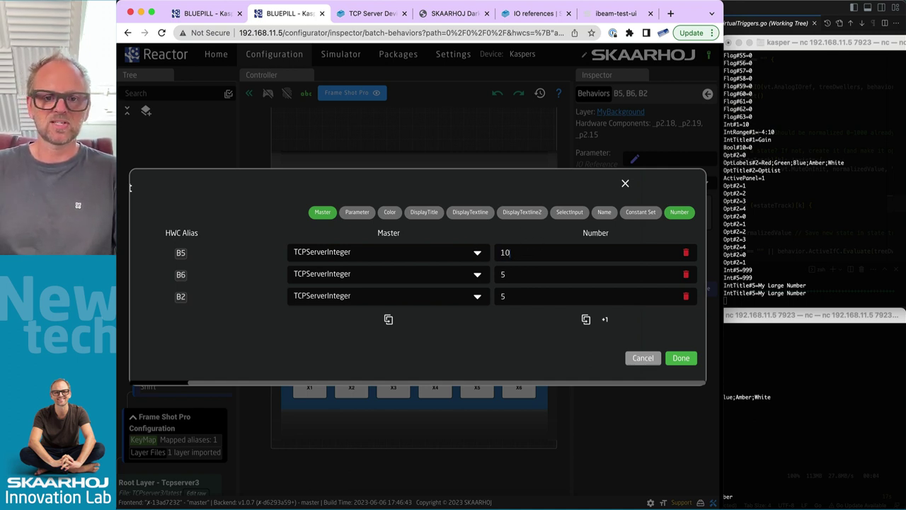
left_click(604, 319)
left_click(604, 319)
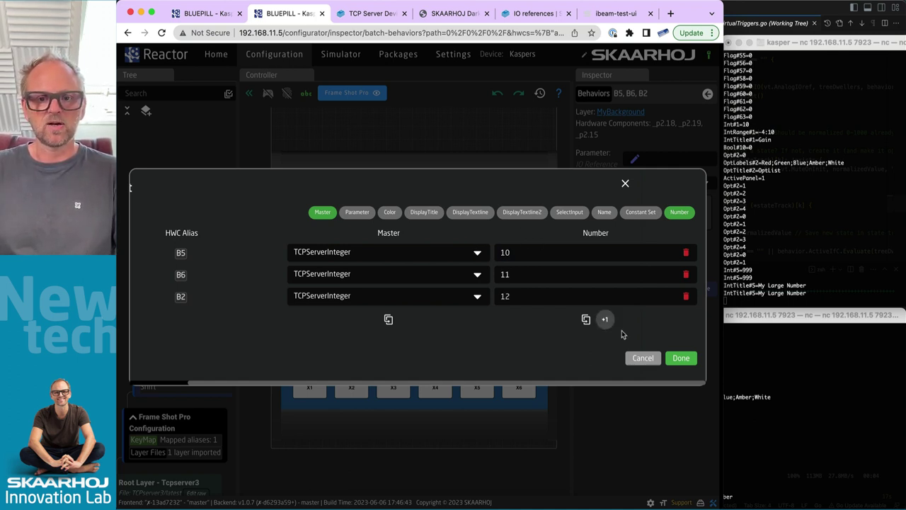
left_click(678, 357)
Hide the configuration tree, enable panel simulation, trigger B2 and B5 once and B6 four times, and bring the terminal output into view
scroll(524, 224, "up", 5)
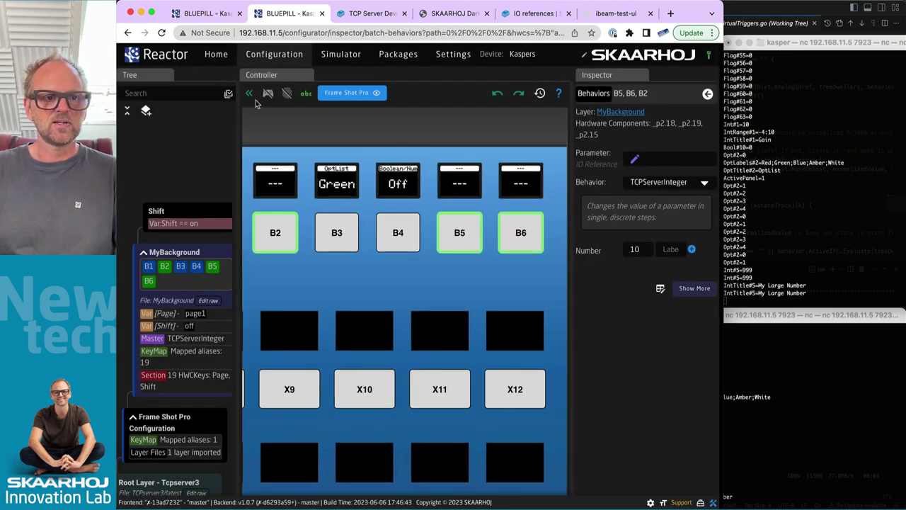
left_click(249, 92)
scroll(234, 241, "left", 2)
scroll(217, 247, "down", 1)
left_click(144, 93)
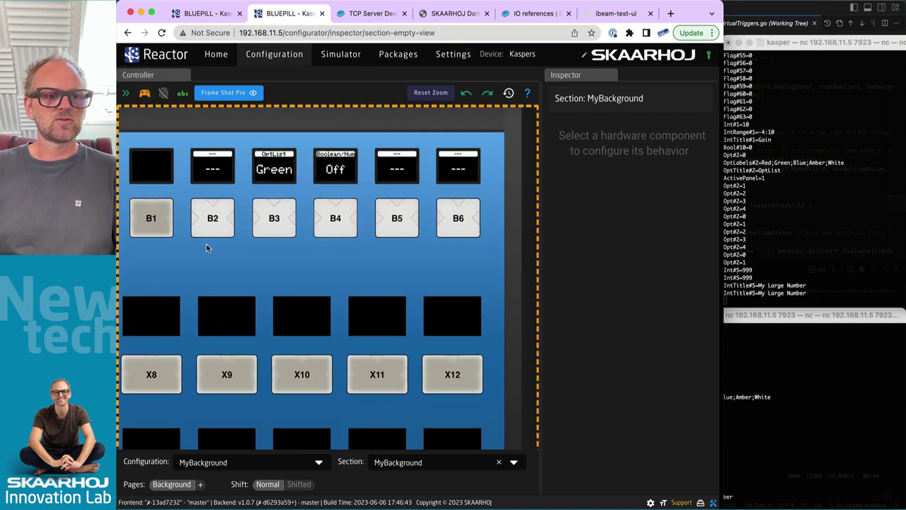
left_click(212, 221)
left_click(402, 228)
left_click(464, 228)
triple_click(464, 228)
left_click_drag(842, 318, 826, 321)
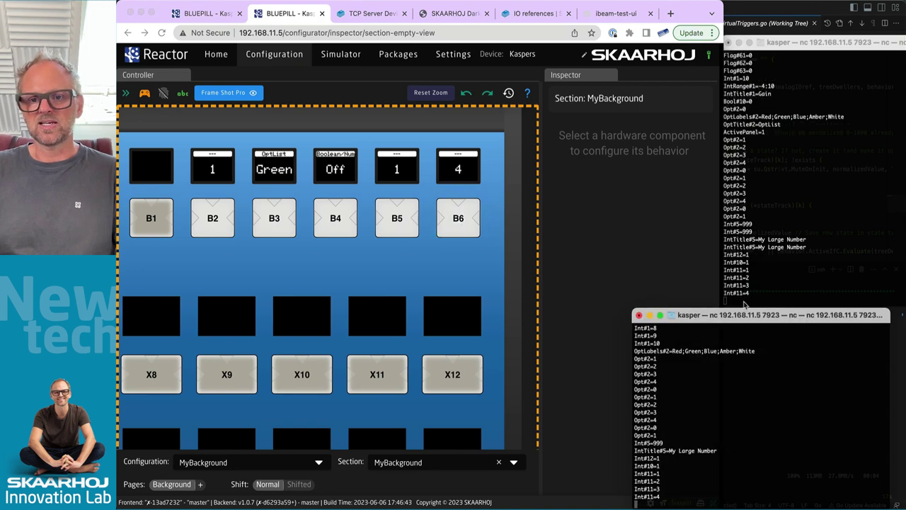
Step the simulated B6 up to 10, B5 to 8 and B2 to 6, and turn simulation off
left_click(458, 225)
left_click(458, 225)
triple_click(458, 225)
double_click(458, 225)
triple_click(397, 224)
triple_click(397, 224)
left_click(397, 223)
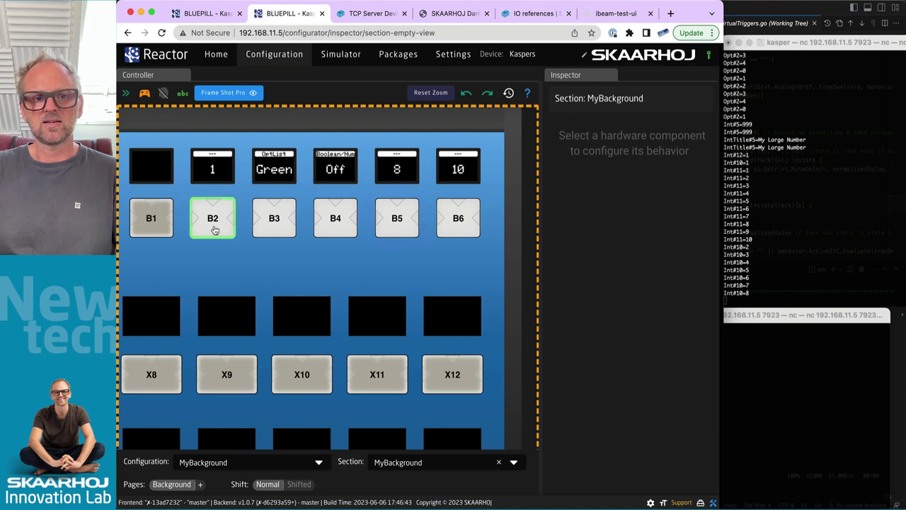
triple_click(214, 230)
double_click(214, 230)
scroll(227, 198, "down", 1)
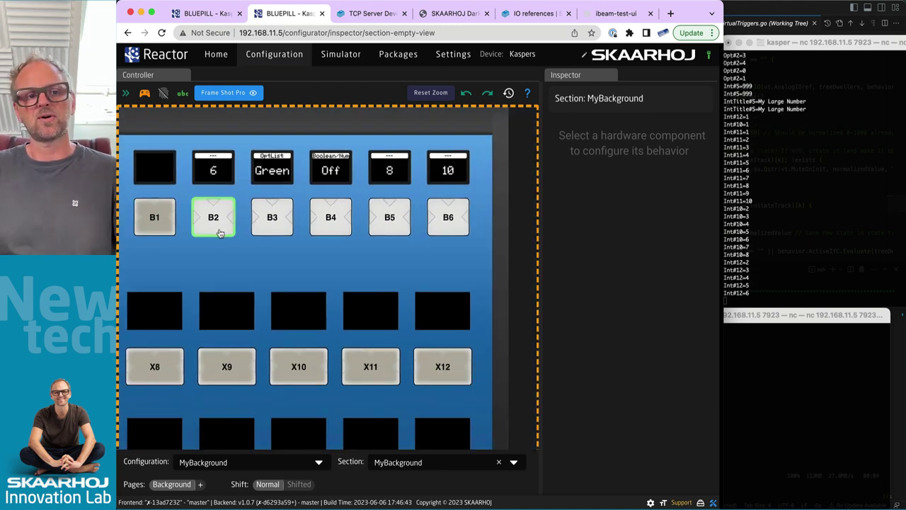
left_click(143, 94)
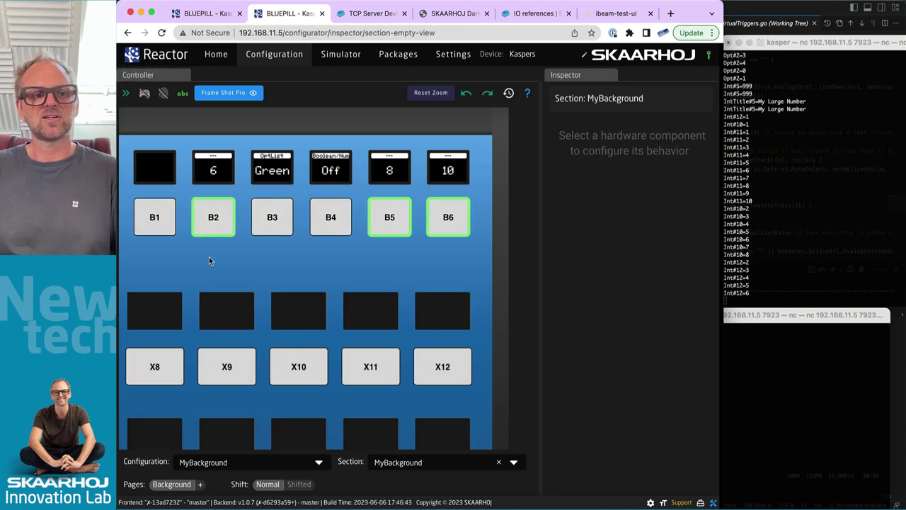
left_click(216, 228)
left_click_drag(383, 252, 465, 219)
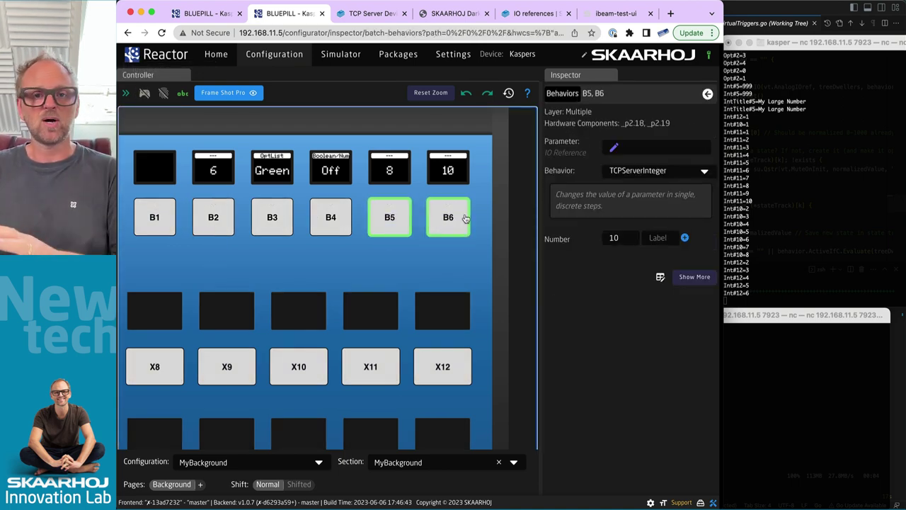
left_click(661, 277)
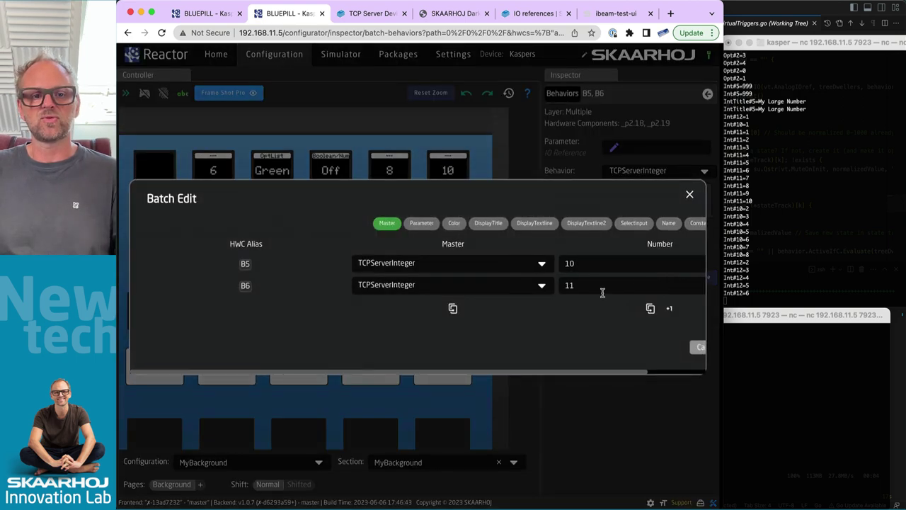
scroll(544, 283, "right", 3)
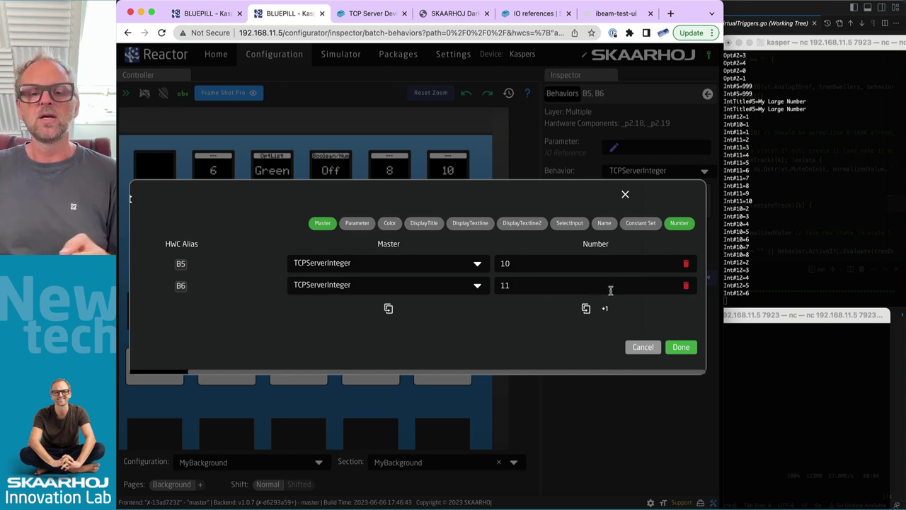
left_click(644, 348)
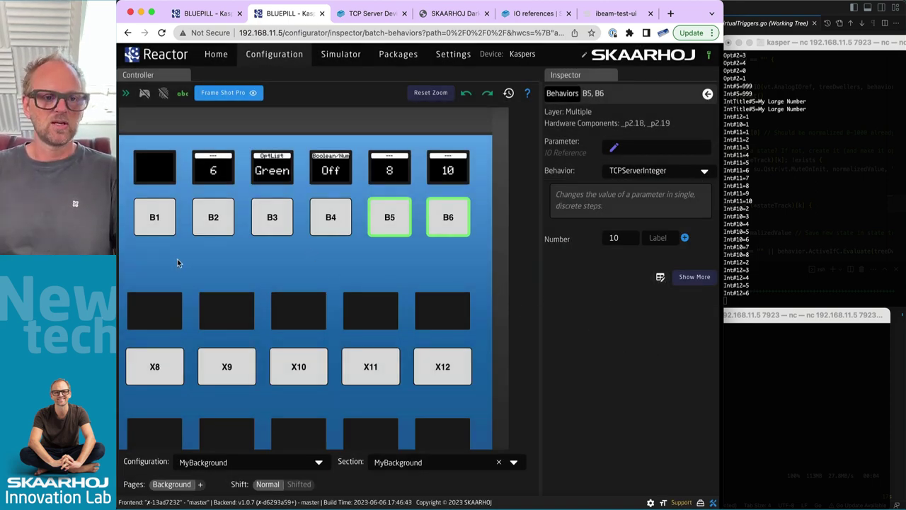
left_click(382, 247)
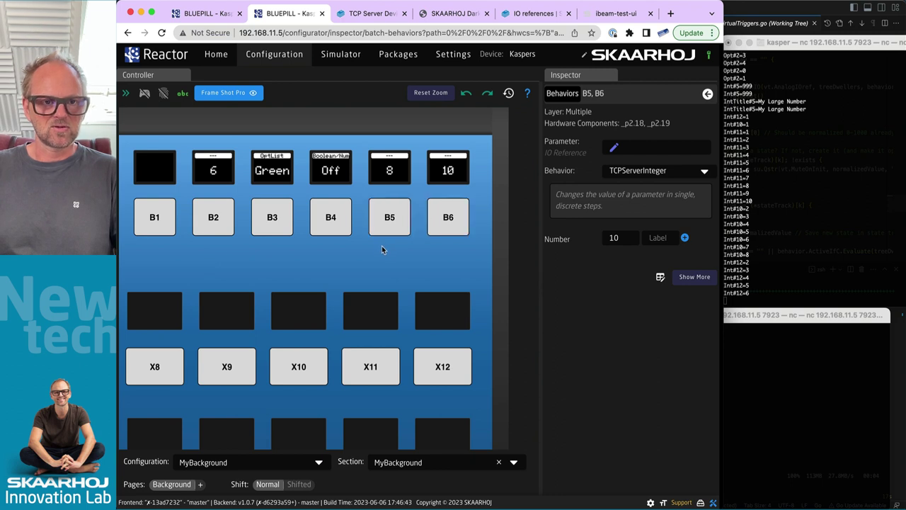
Select B2, B5 and B6 in order and batch edit their Number constants to 10, 11 and 12
left_click(211, 224)
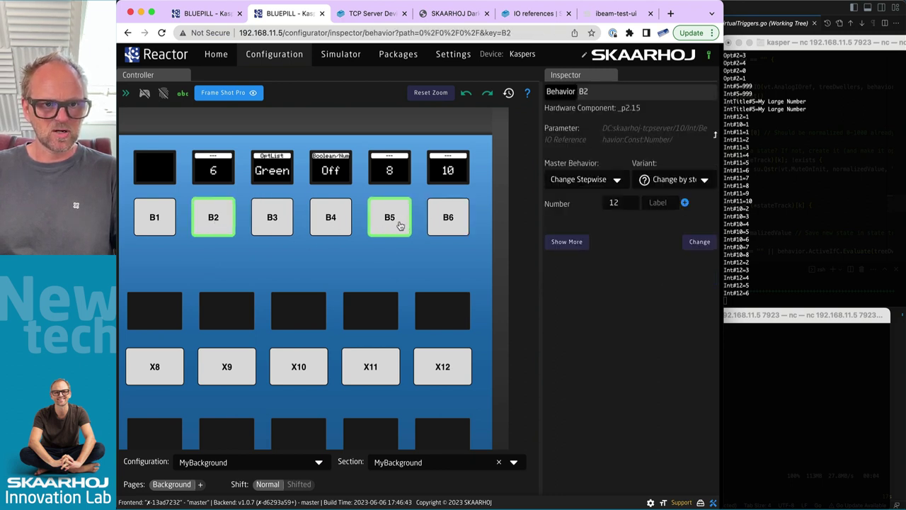
left_click(400, 226, "shift")
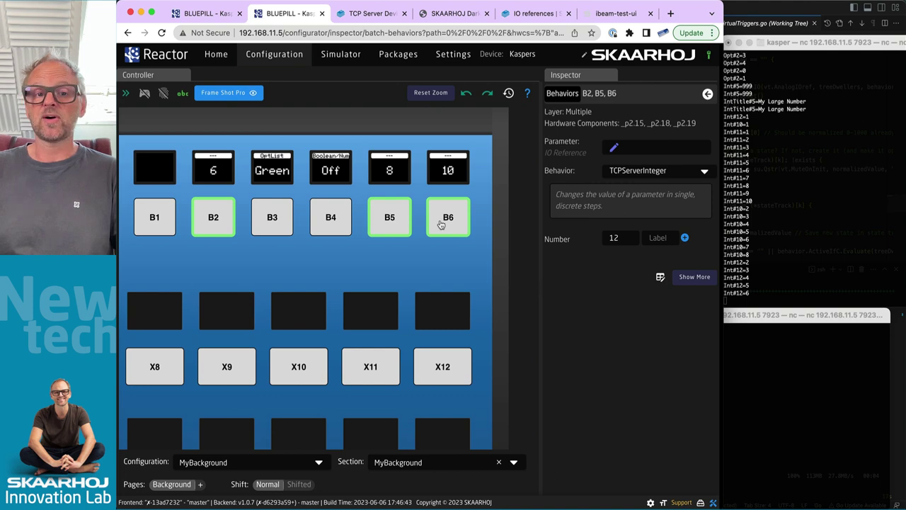
left_click(659, 277)
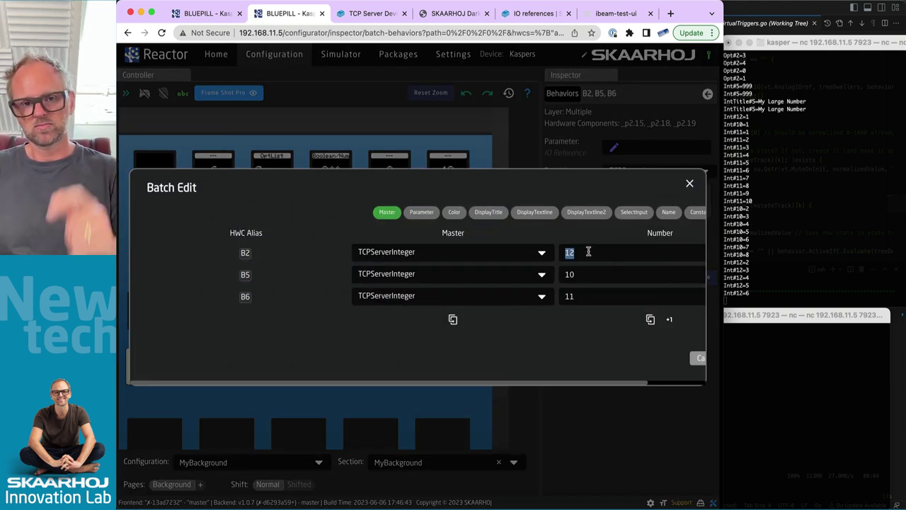
type("10")
left_click(668, 320)
scroll(701, 368, "right", 2)
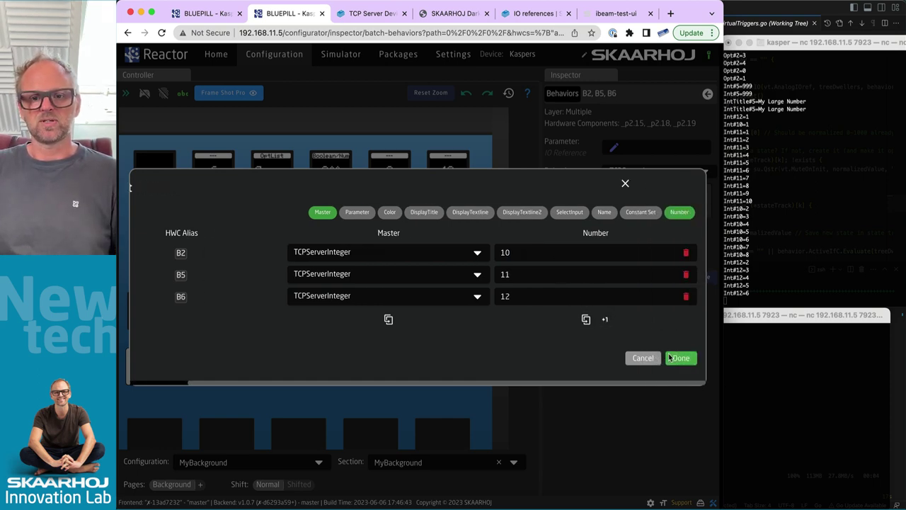
left_click(681, 359)
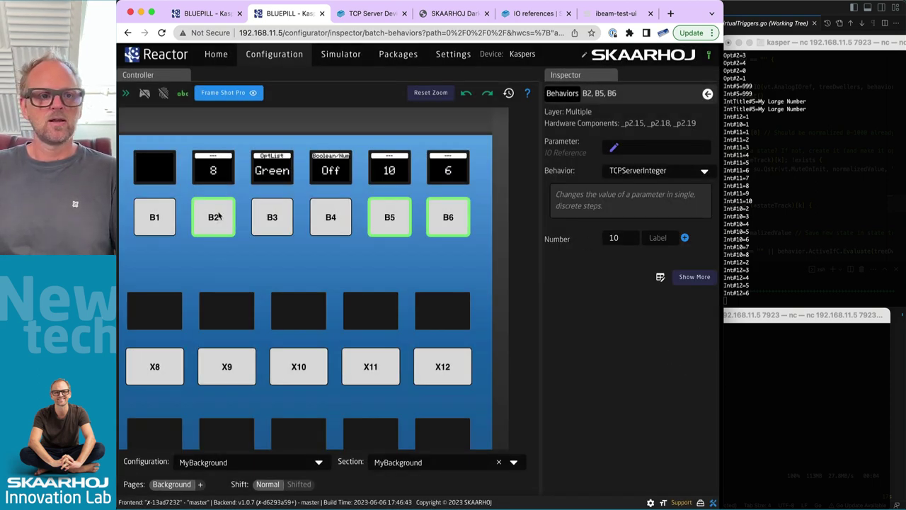
Turn simulation on and step B2 up to 14, B5 to 13 and B6 to 9 to test the renumbered registers
left_click(145, 94)
left_click(213, 219)
left_click(214, 218)
left_click(214, 218)
left_click(214, 219)
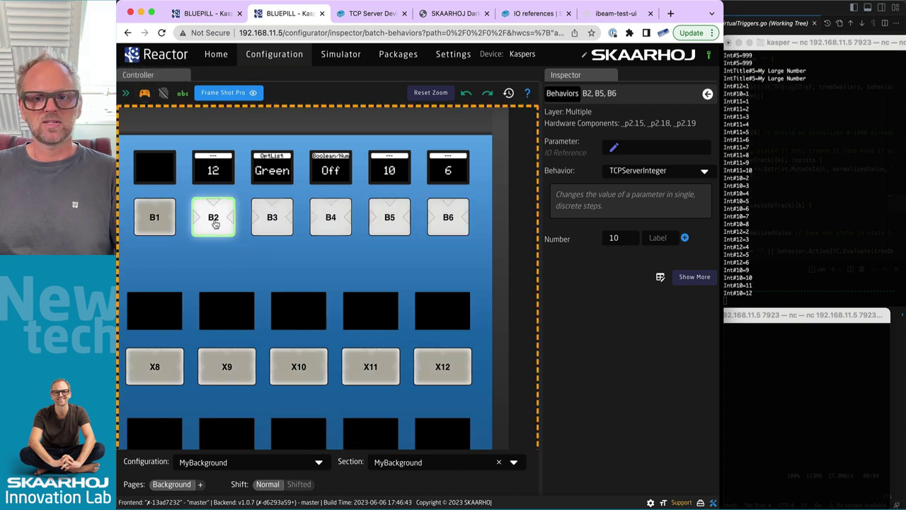
left_click(214, 219)
left_click(214, 219)
left_click(384, 221)
left_click(385, 221)
left_click(384, 221)
left_click(449, 219)
left_click(449, 219)
left_click(449, 219)
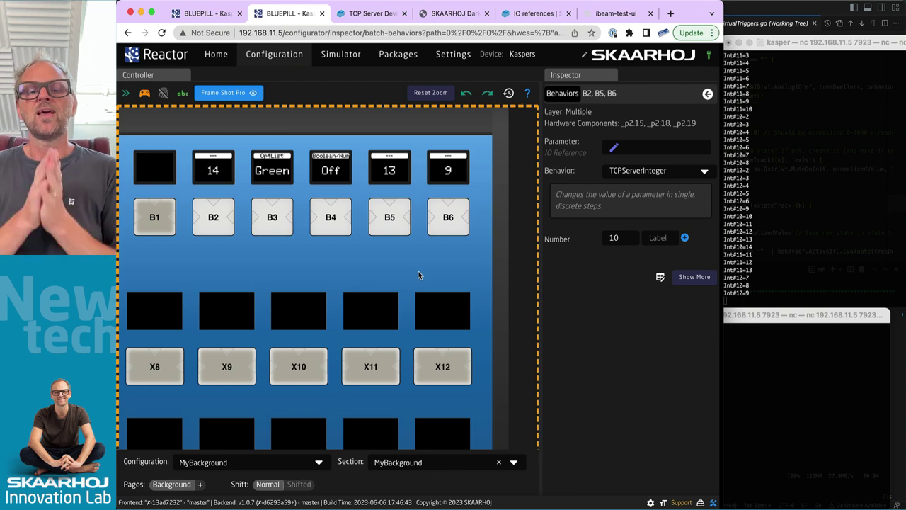